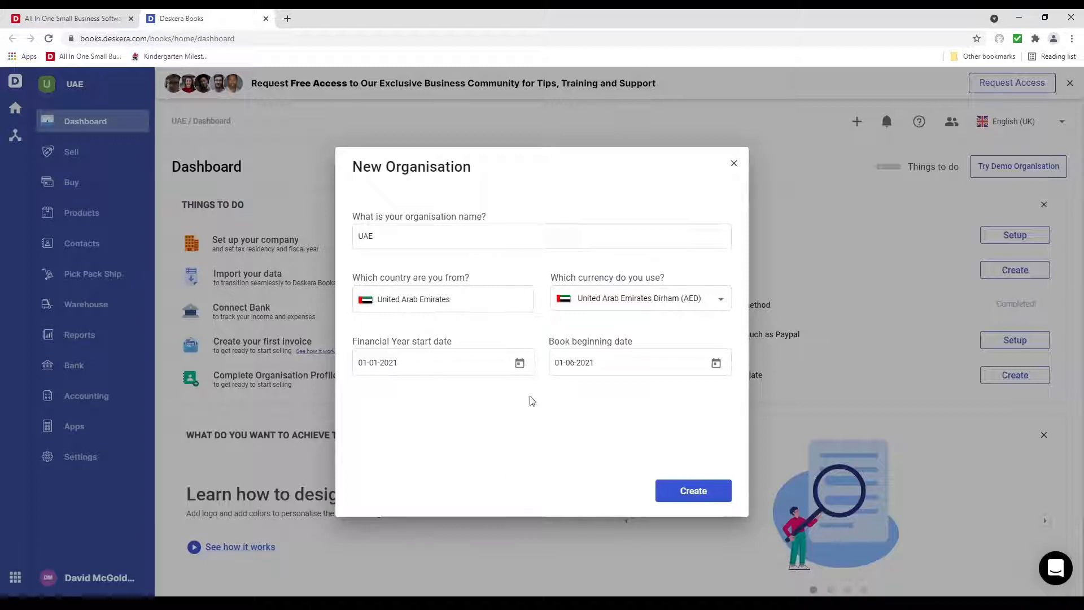
Create the UAE organisation and skip the data import to explore the app
left_click(693, 492)
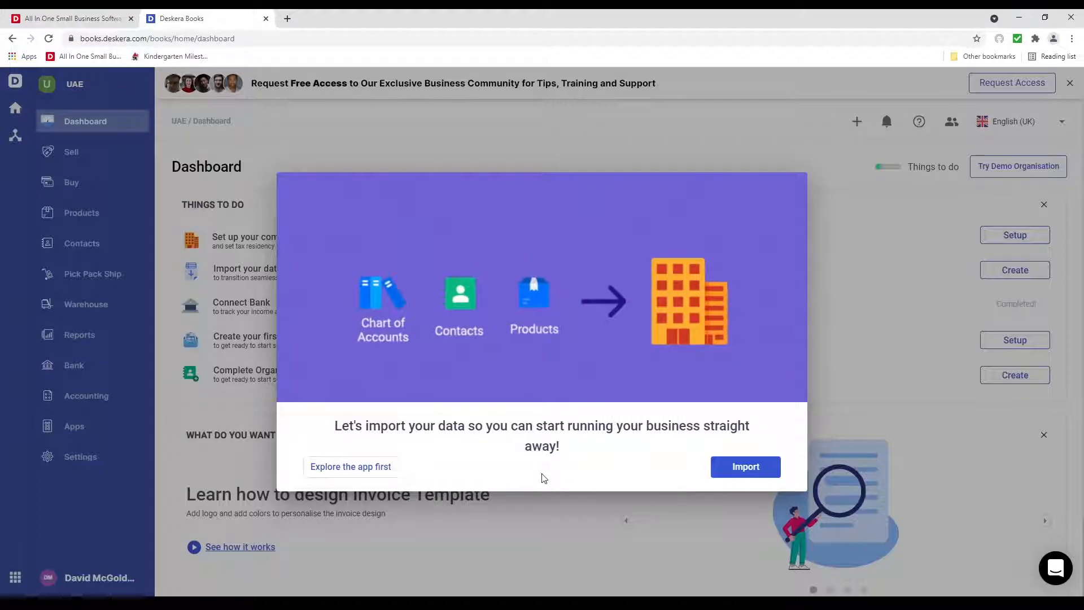
left_click(372, 468)
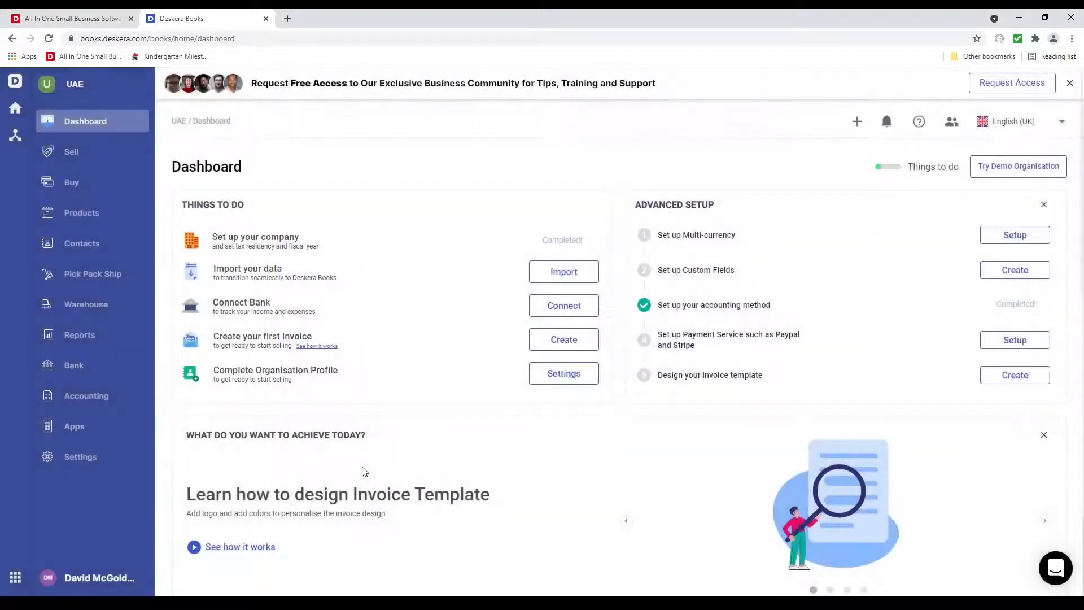
Open the organisation profile settings and set the date format to DD-MM-YYYY
left_click(586, 378)
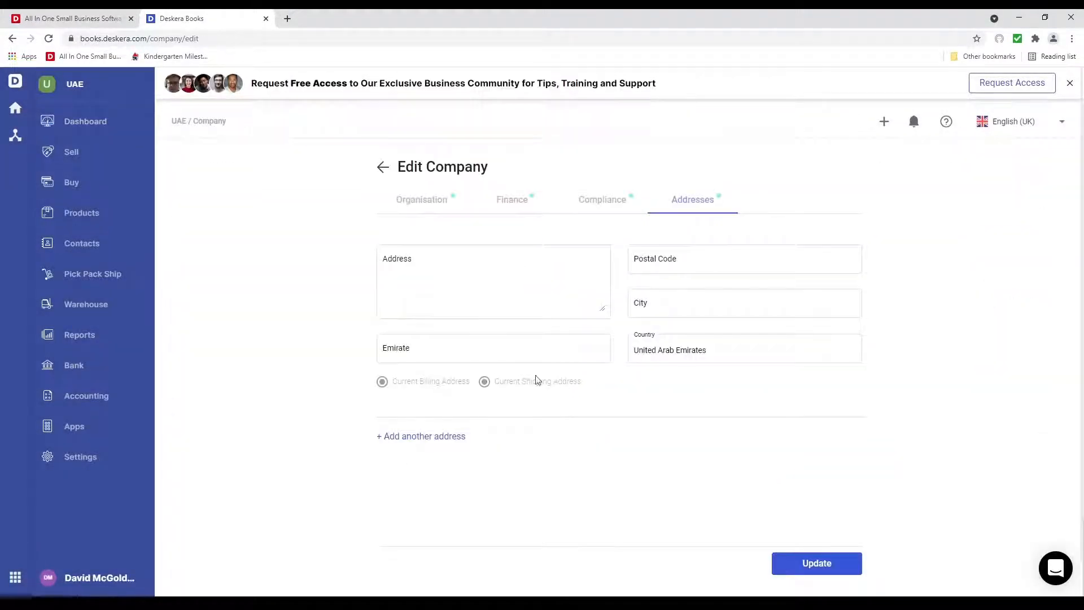
left_click(435, 204)
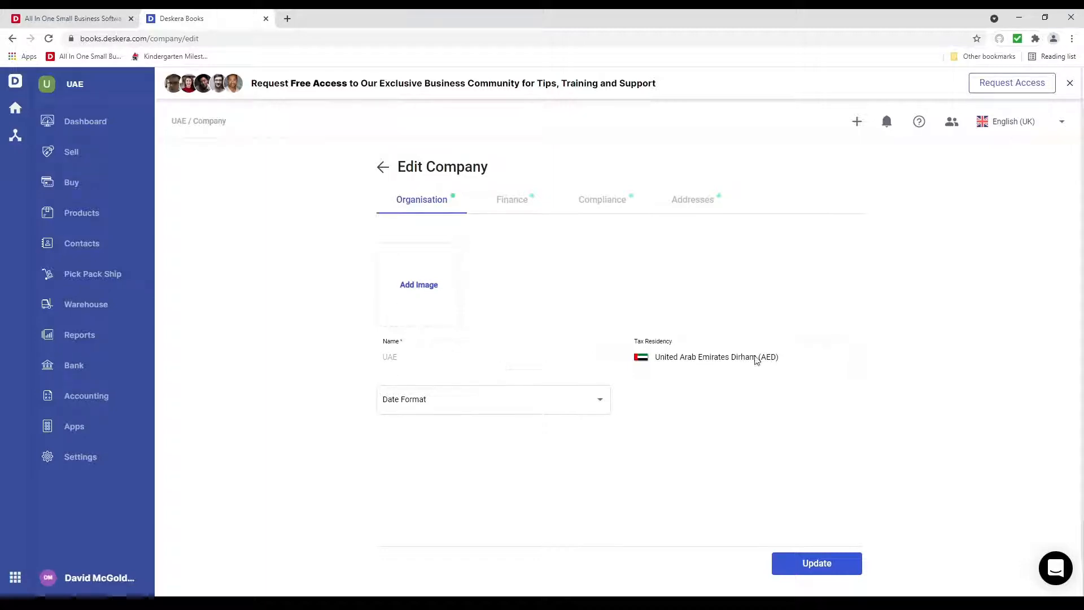
left_click(463, 399)
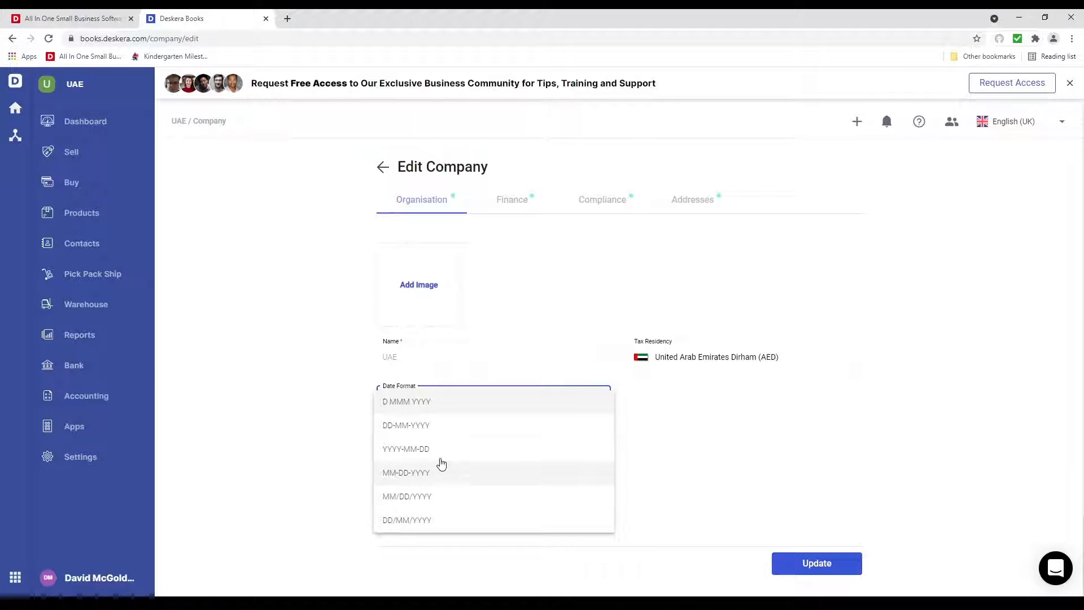
left_click(435, 428)
In finance settings, set decimal places to 2 and the number format to 123,456.00
left_click(510, 201)
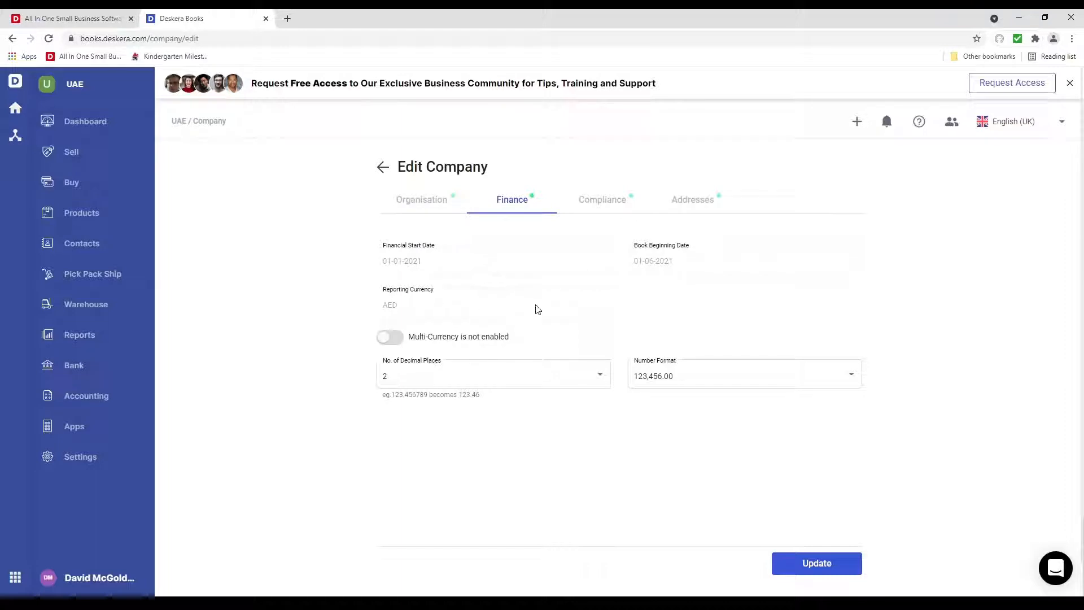
left_click(403, 375)
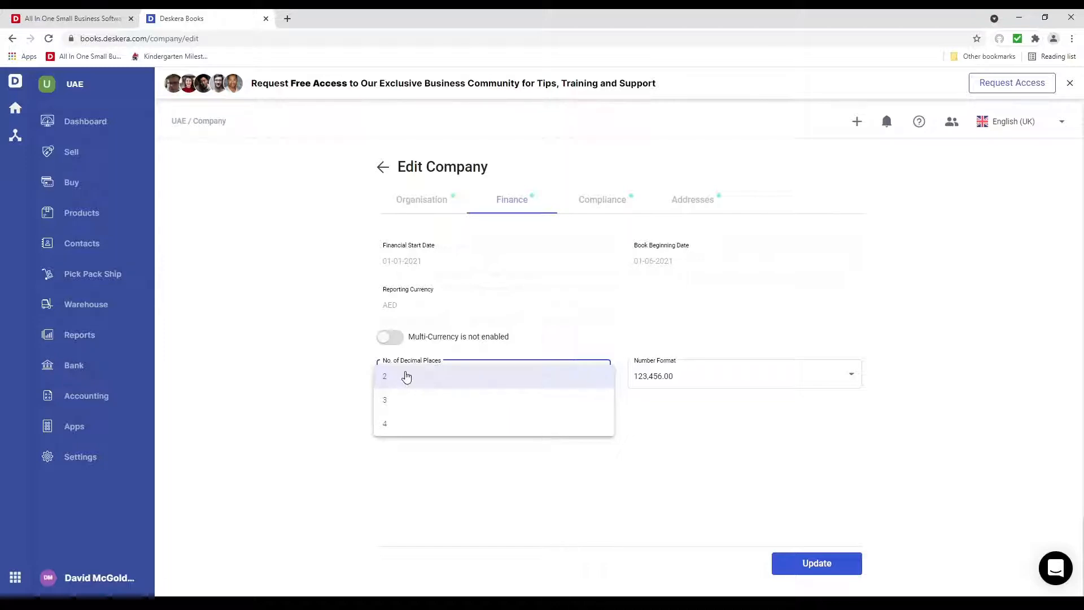
left_click(407, 377)
left_click(649, 375)
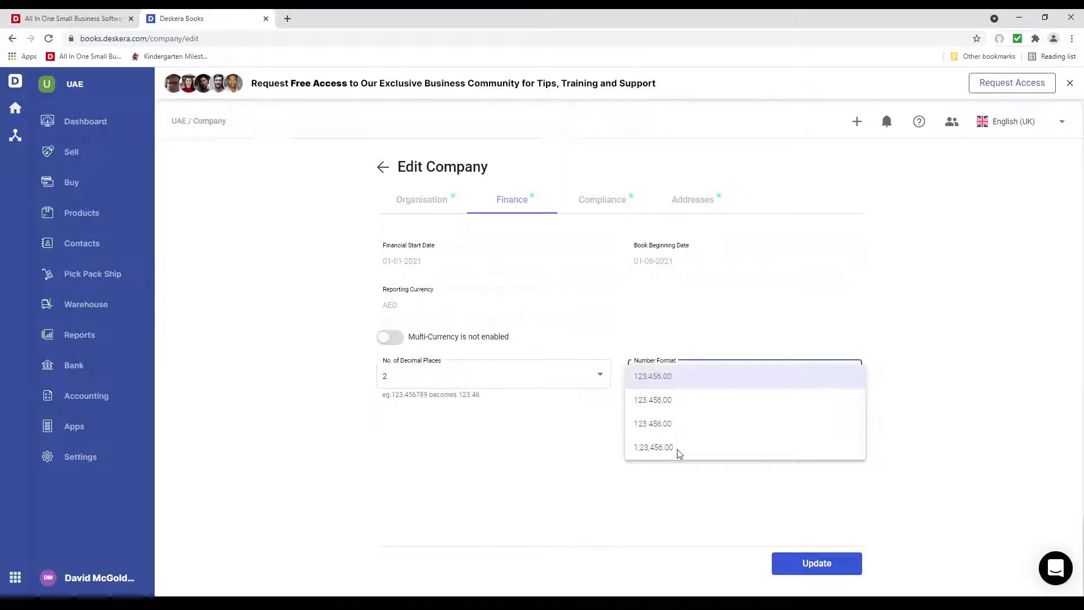
left_click(673, 376)
Enable multi-currency and add United States Dollar, Canadian Dollar and Australian Dollar as currencies
left_click(394, 338)
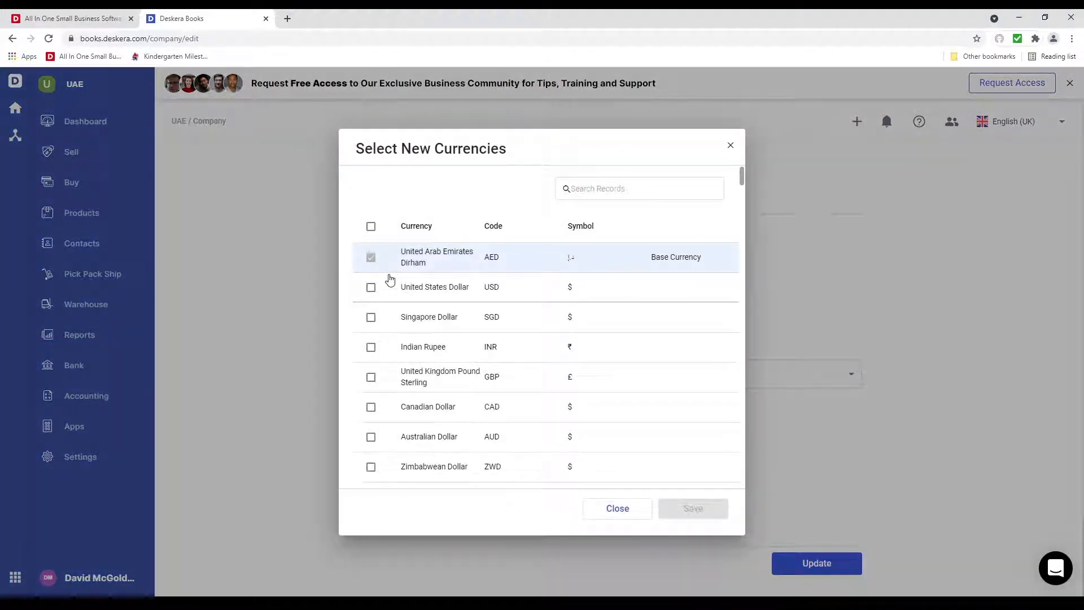
left_click(371, 288)
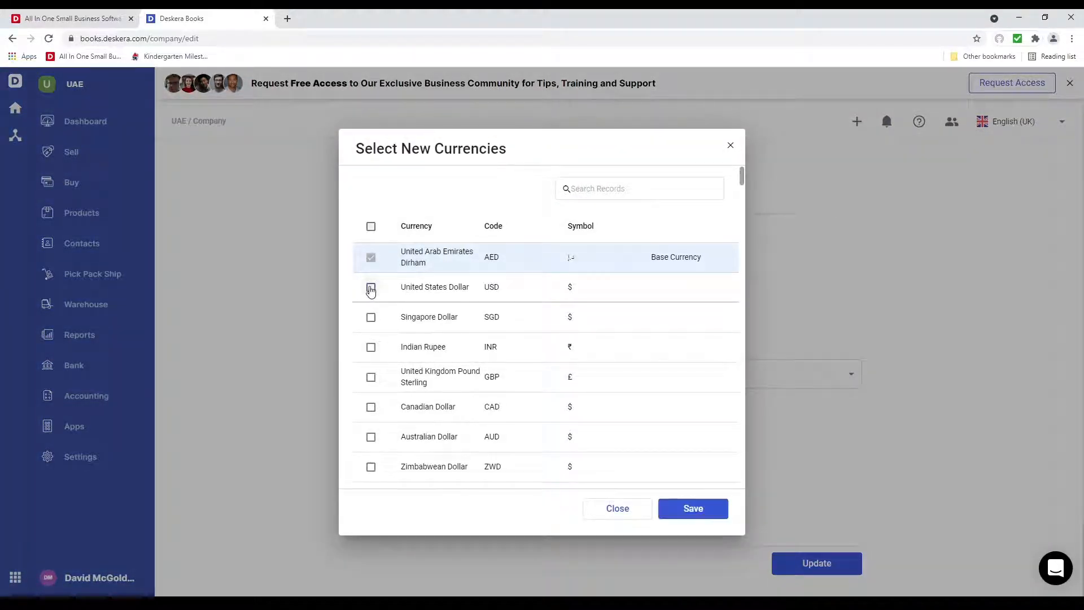
left_click(370, 407)
left_click(371, 436)
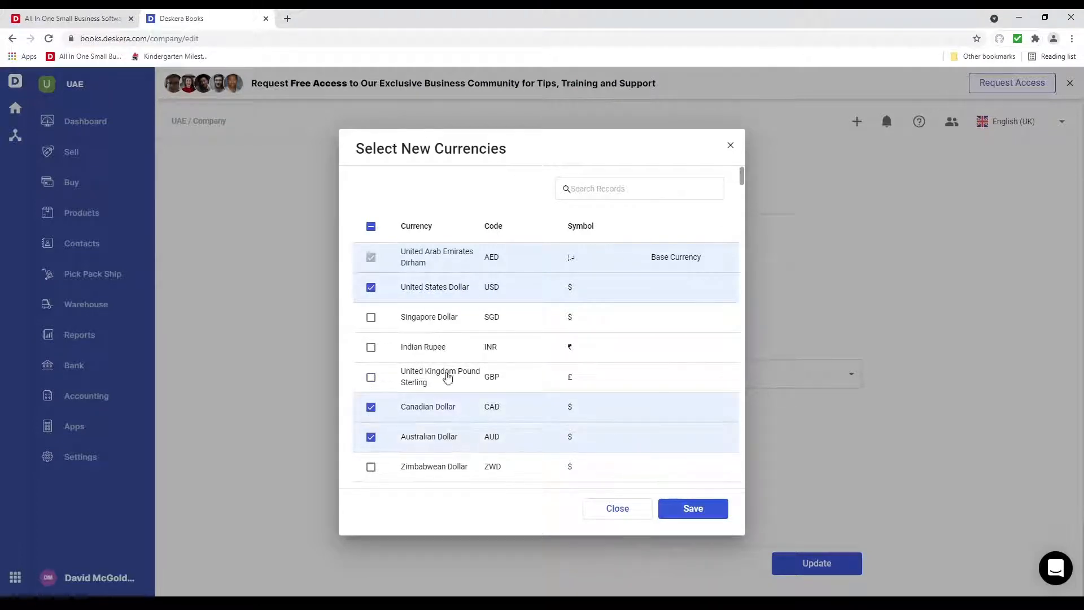
left_click(689, 510)
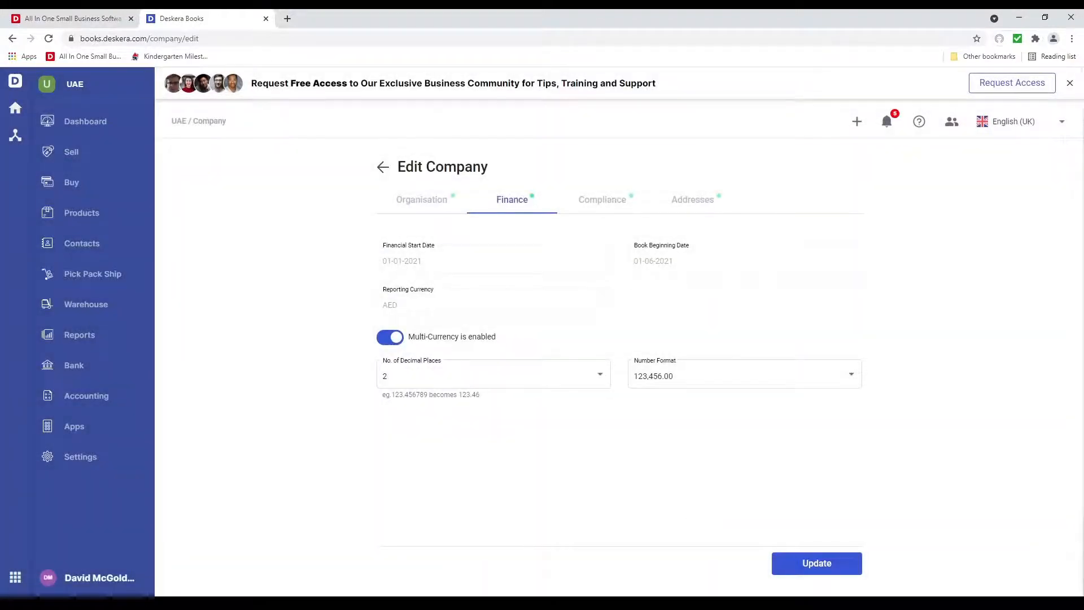
In compliance settings, paste the company's VAT number
left_click(593, 199)
left_click(466, 263)
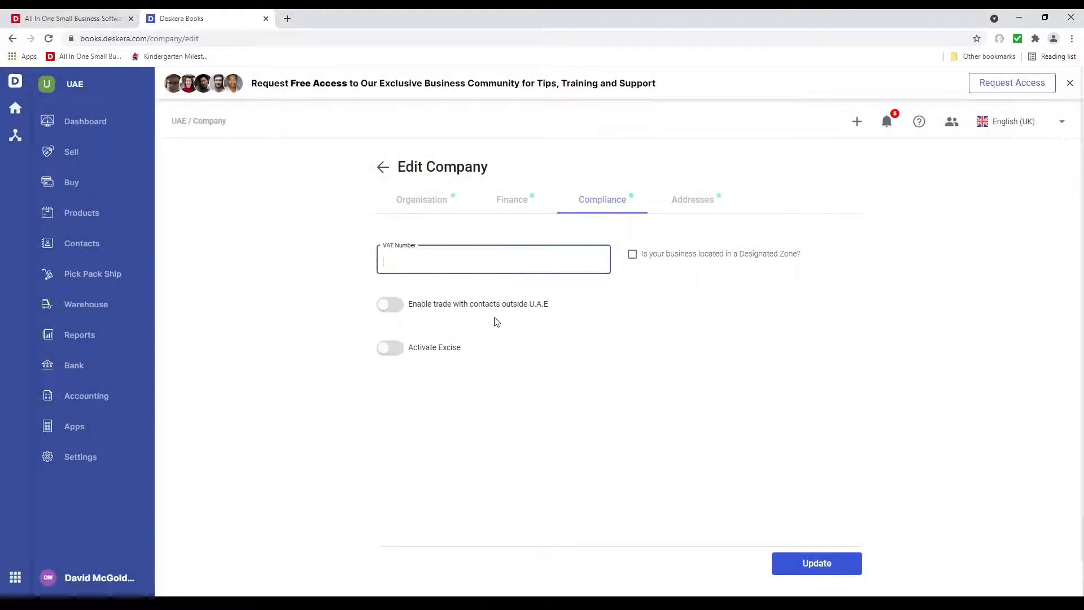
key("ctrl+v")
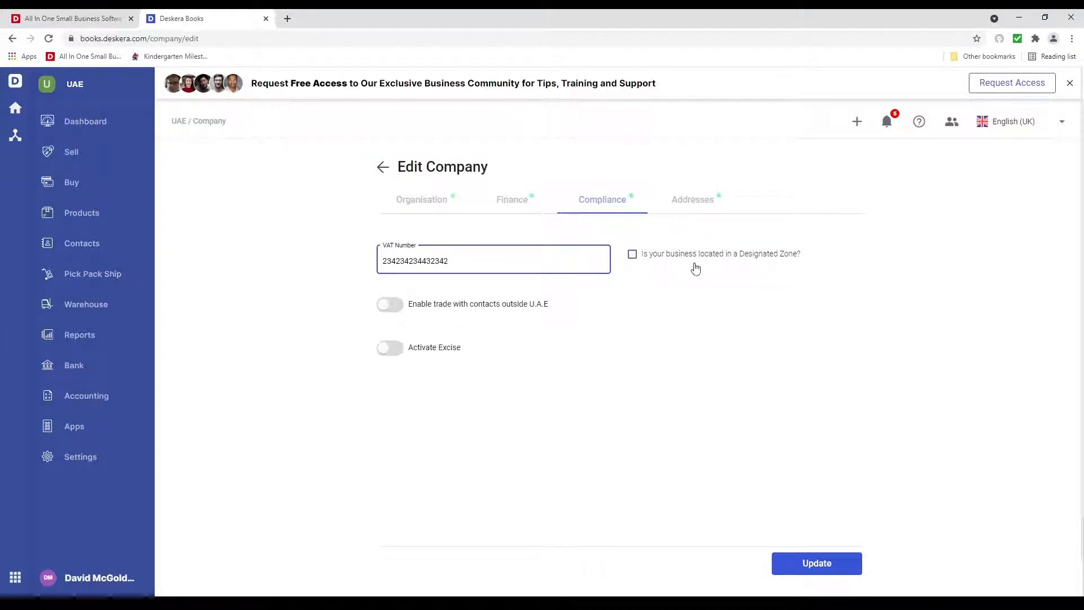
Enable trade with contacts outside U.A.E, using the RCM VAT Payable account
left_click(632, 254)
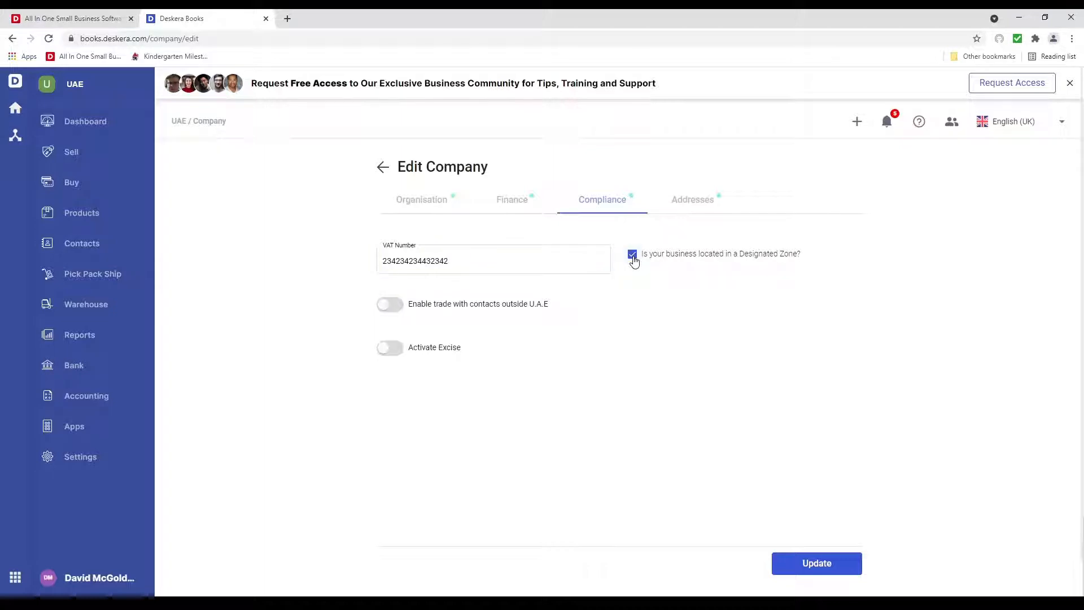
left_click(632, 255)
left_click(394, 305)
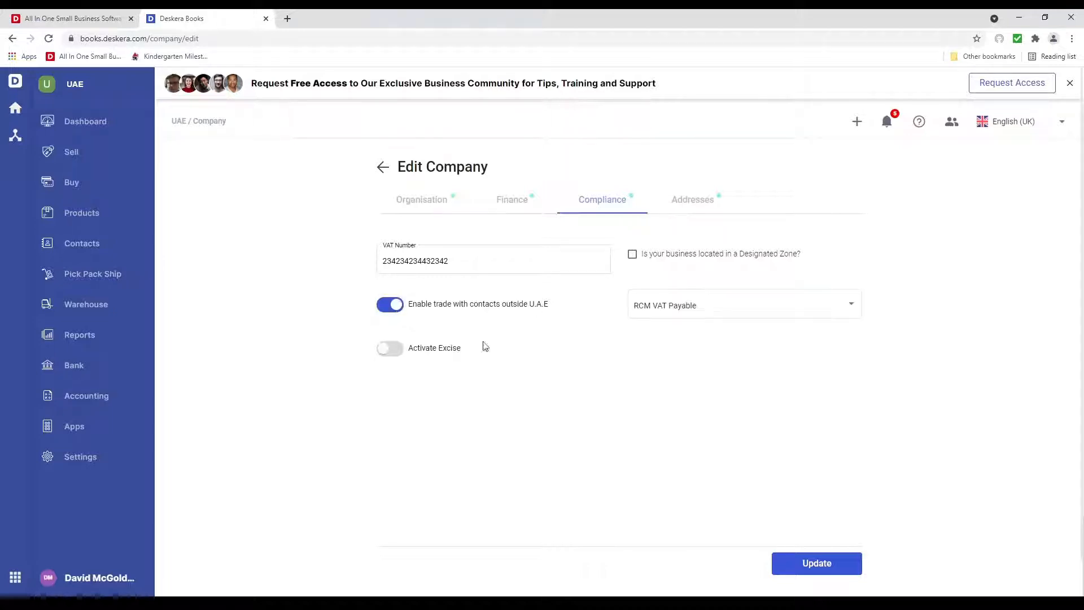
left_click(721, 316)
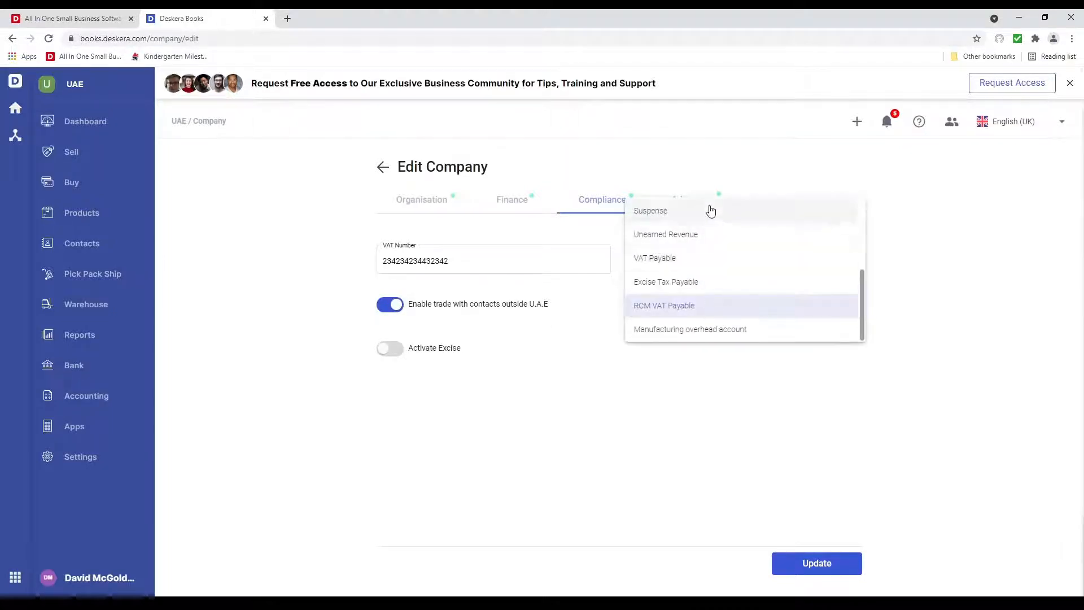
left_click(718, 314)
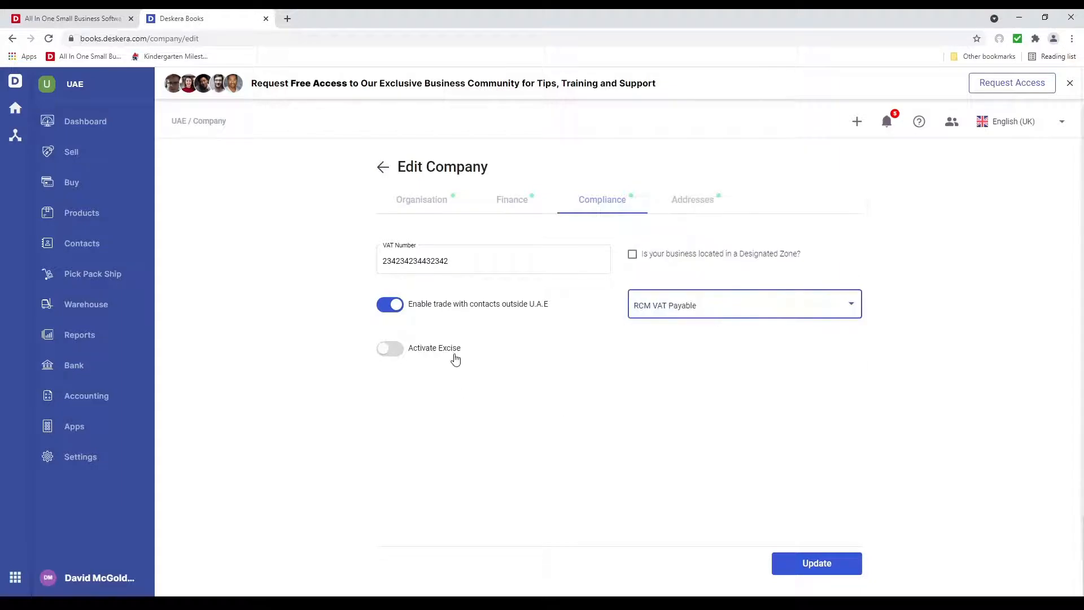
Activate Excise and assign the Excise Tax Payable account
left_click(396, 355)
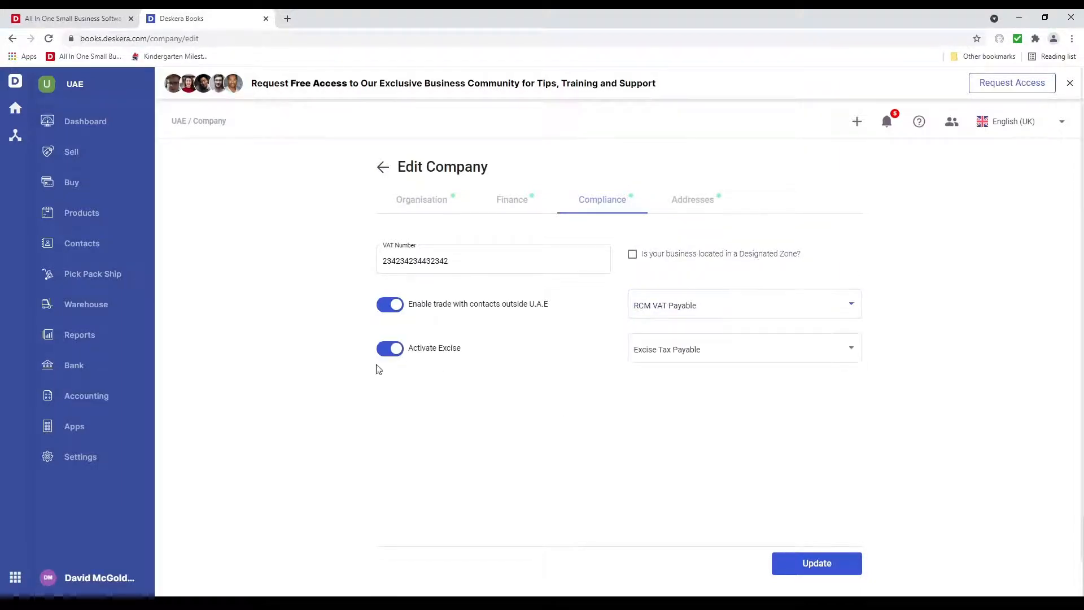
left_click(708, 359)
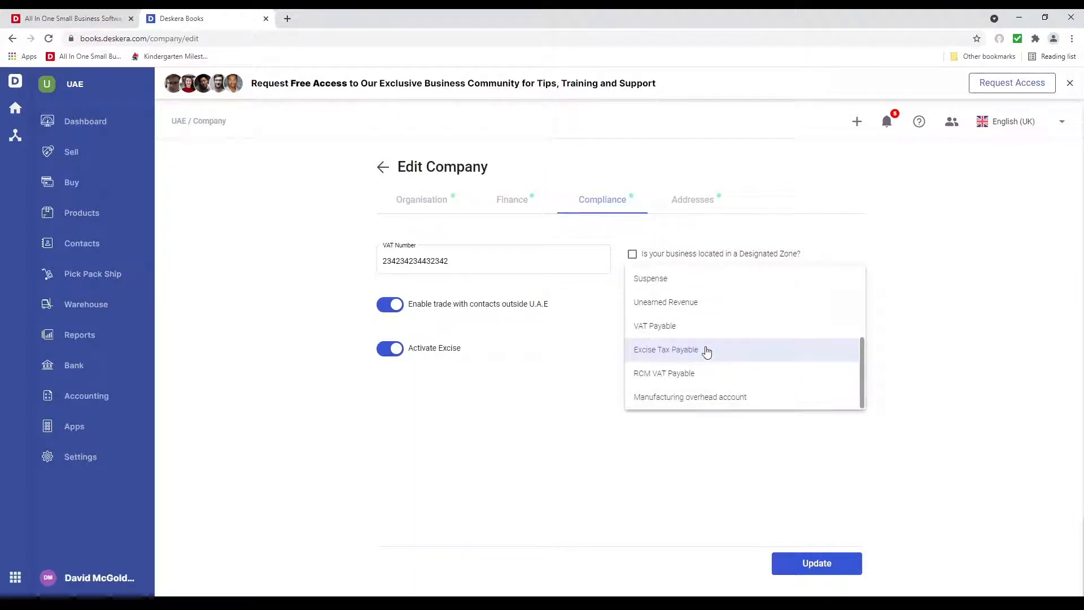
left_click(706, 352)
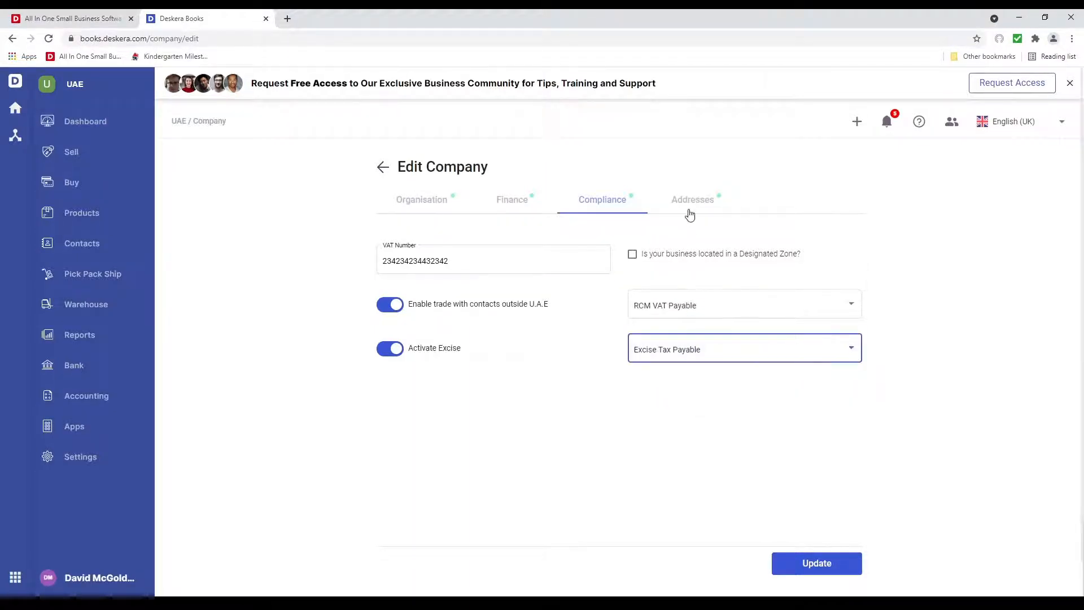
Paste the company's street address, add the building number, and pick the matching autocomplete suggestion
left_click(690, 210)
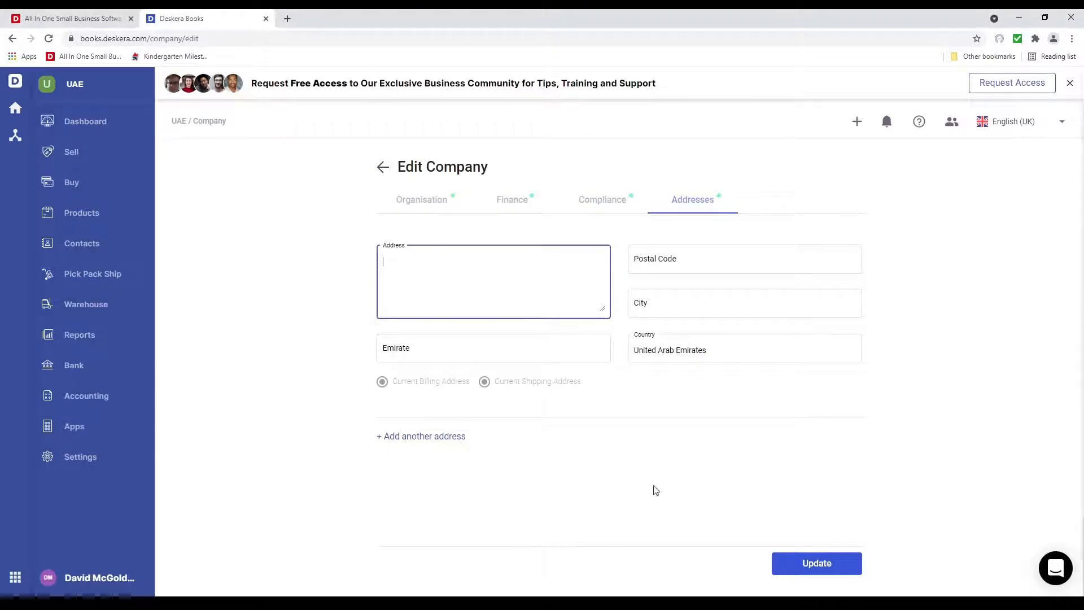
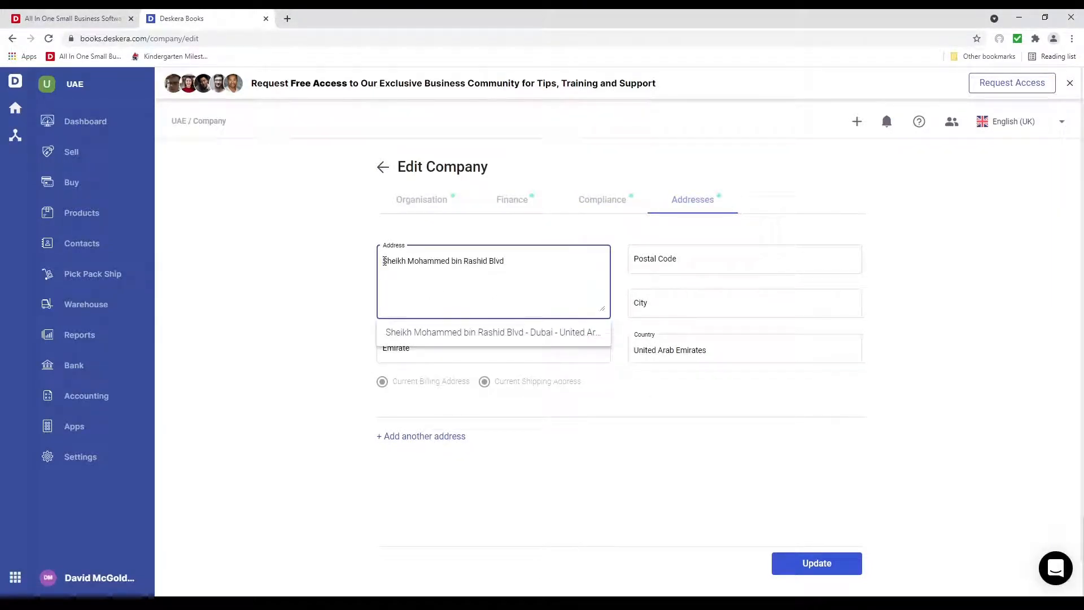
left_click(384, 261)
type("13")
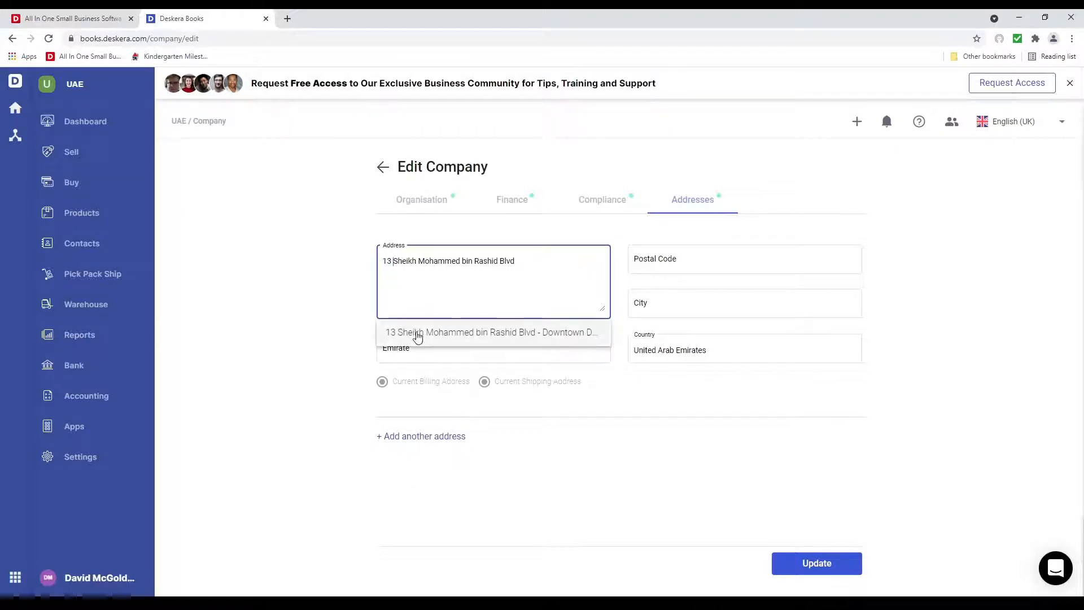
left_click(415, 335)
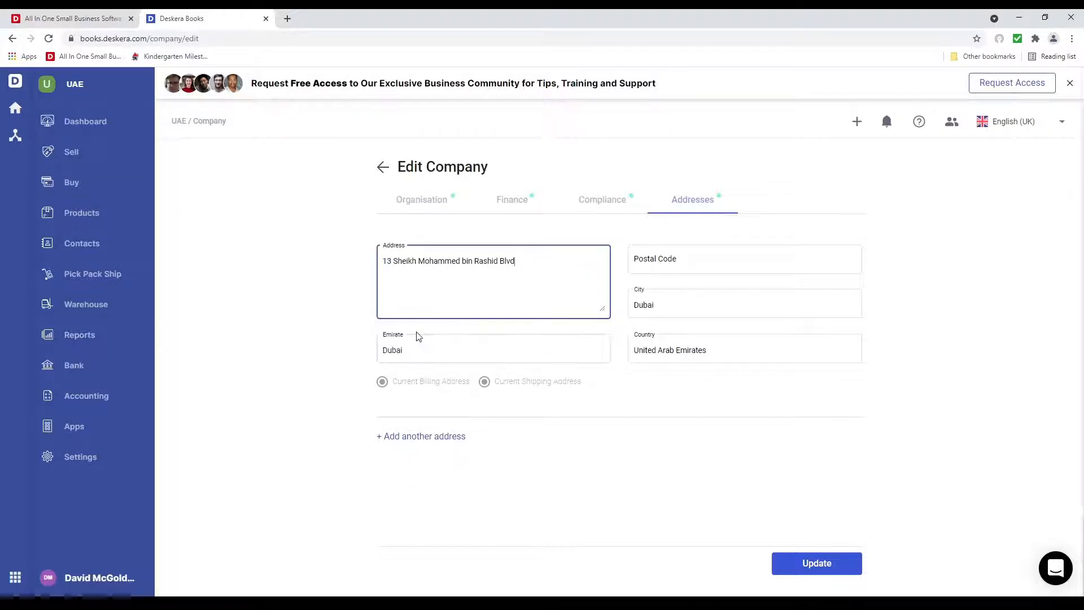
Update the company settings, confirming the compliance warning
left_click(810, 564)
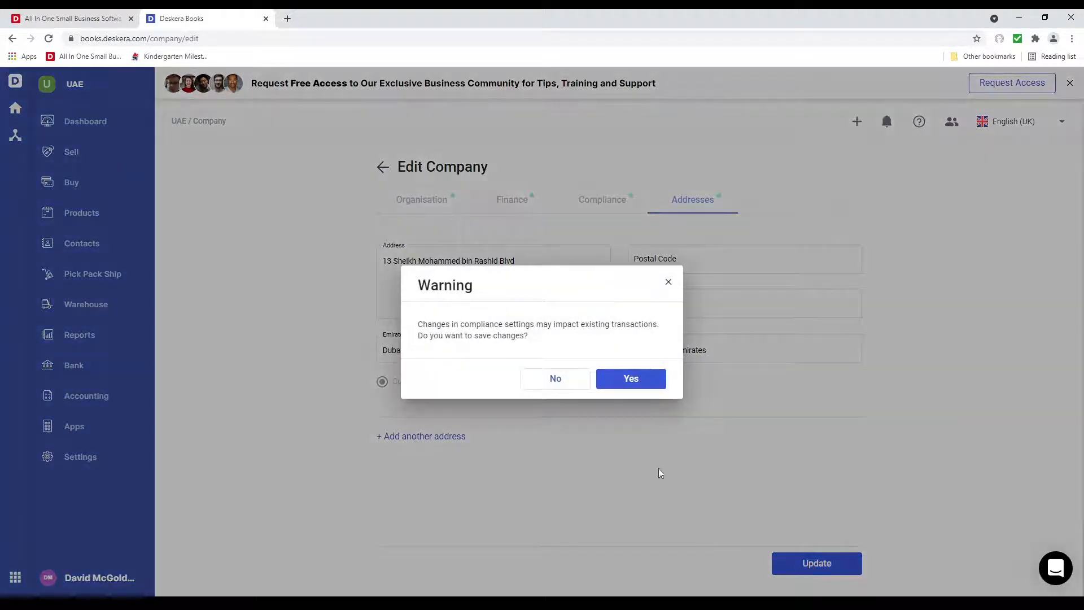
left_click(639, 381)
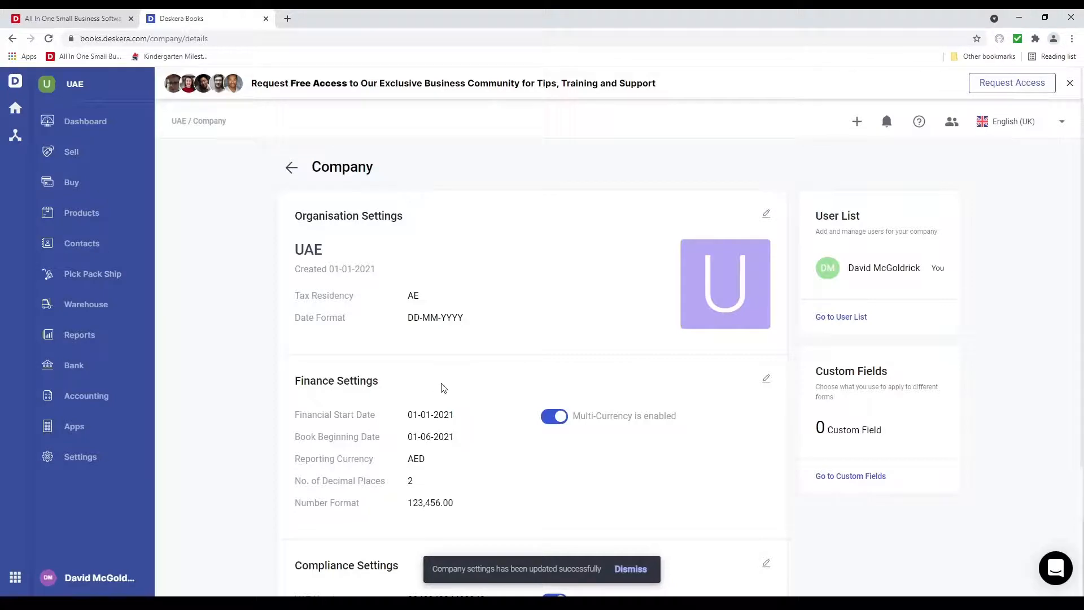
scroll(441, 387, "down", 5)
scroll(443, 388, "up", 5)
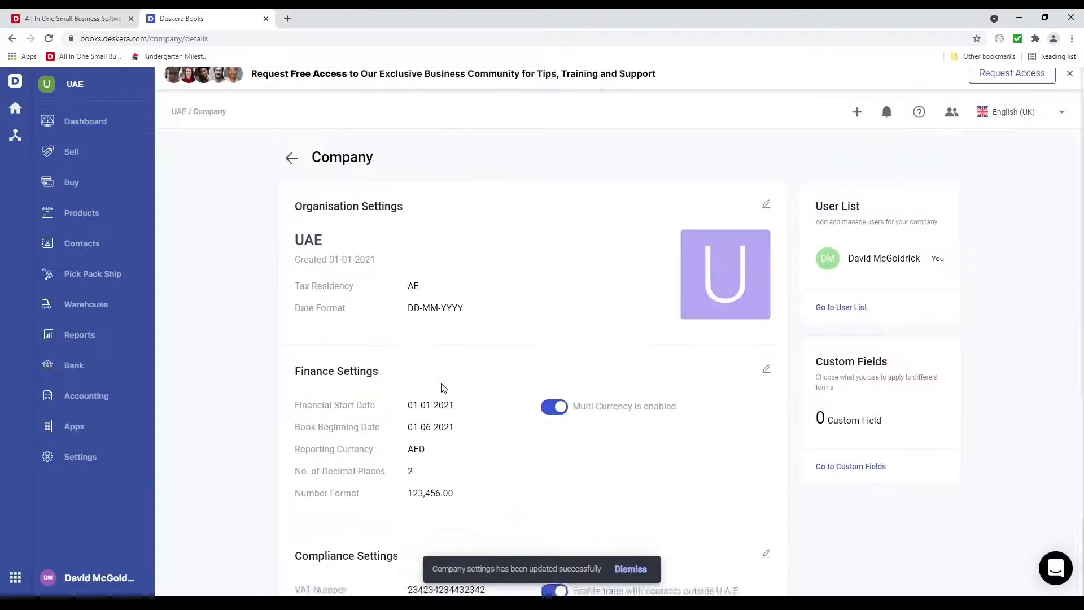
Open the currency settings and make Thai Baht visible
left_click(80, 461)
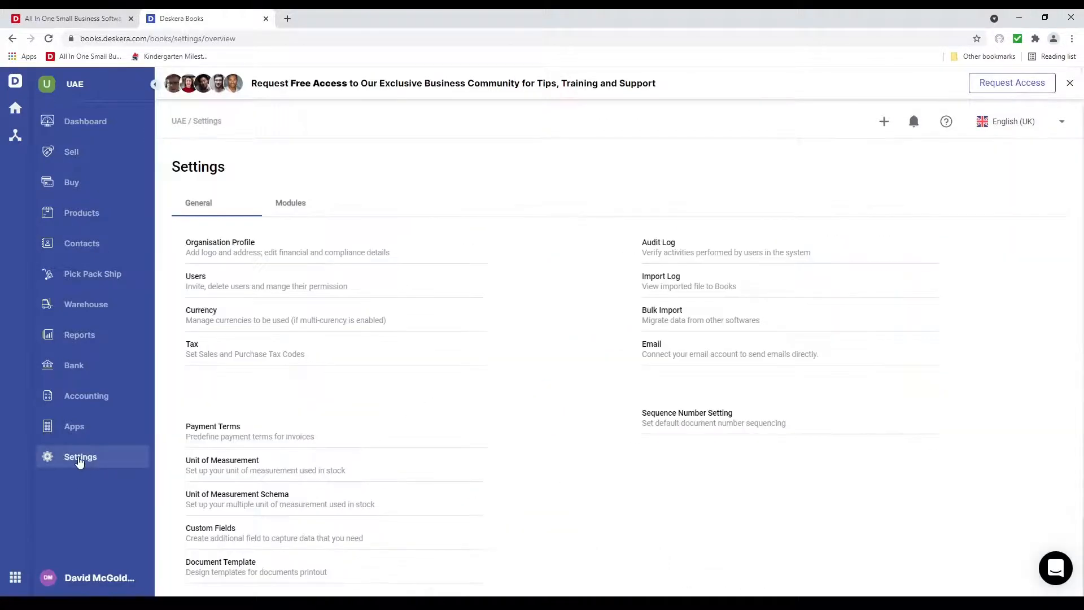
left_click(200, 314)
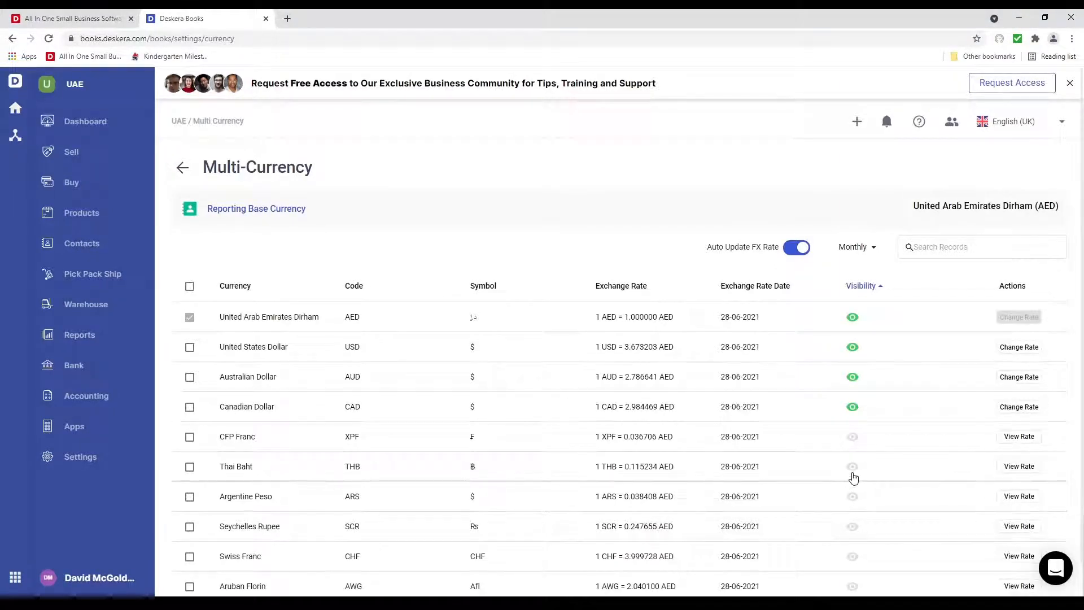
left_click(855, 468)
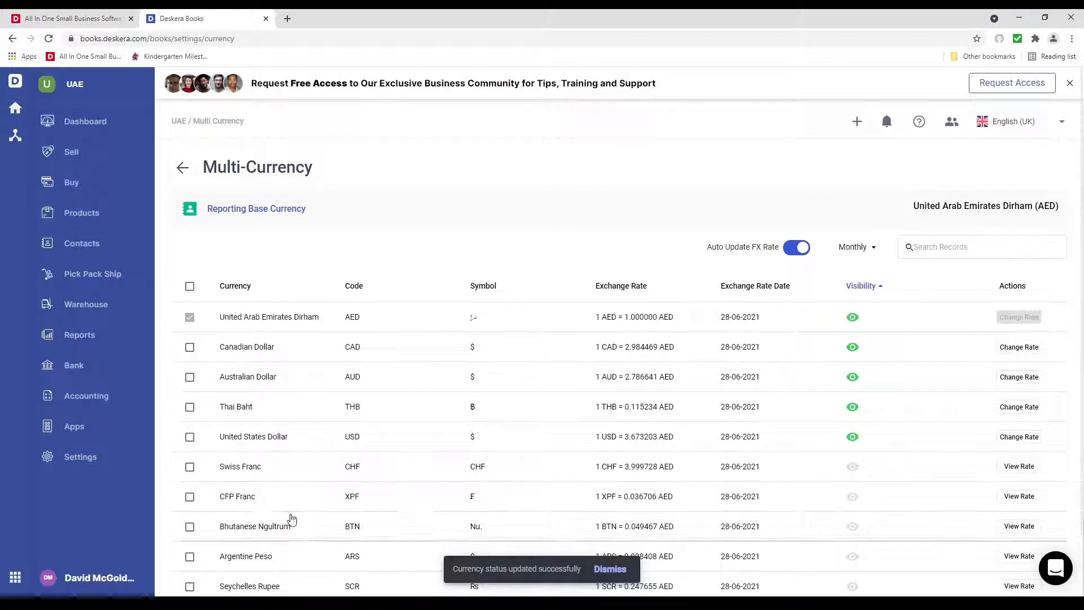
Activate the Swiss Franc and CFP Franc currencies together
left_click(190, 496)
left_click(189, 466)
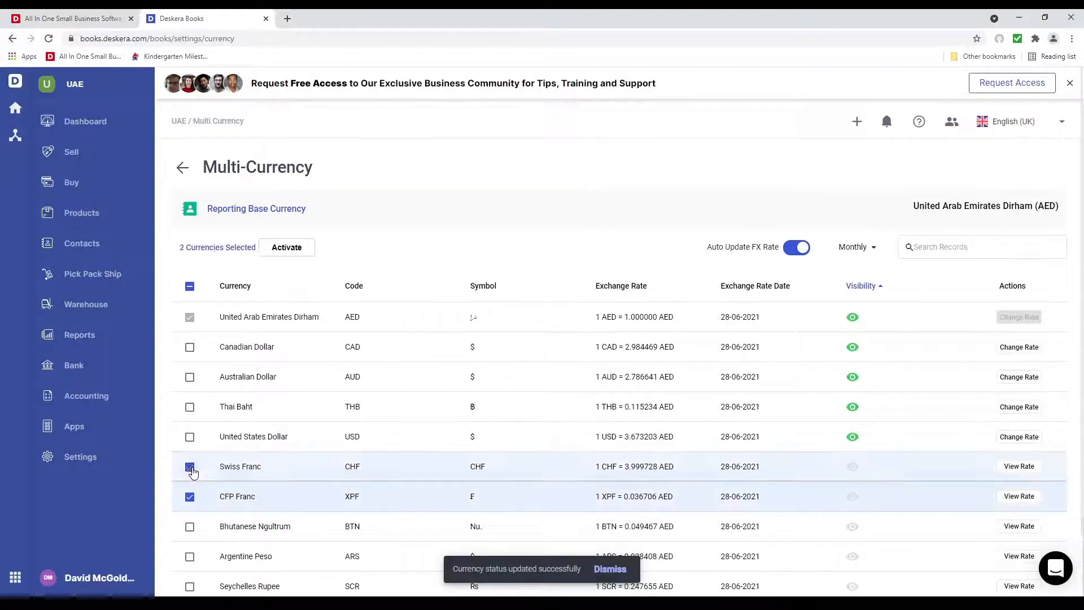
left_click(296, 248)
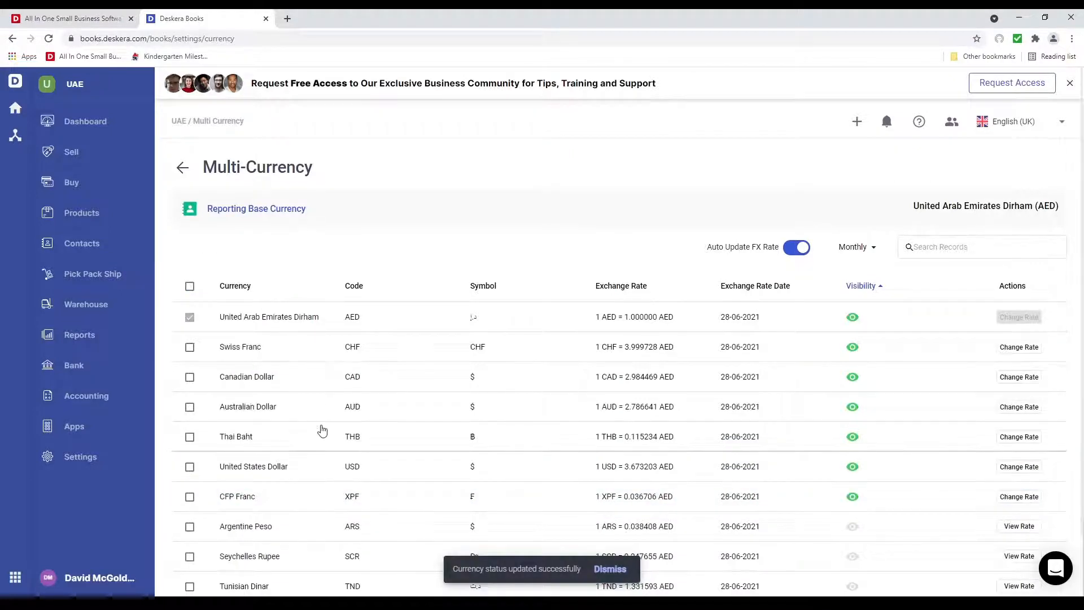
Hide Thai Baht again and deactivate the CFP Franc and Swiss Franc currencies together
left_click(853, 438)
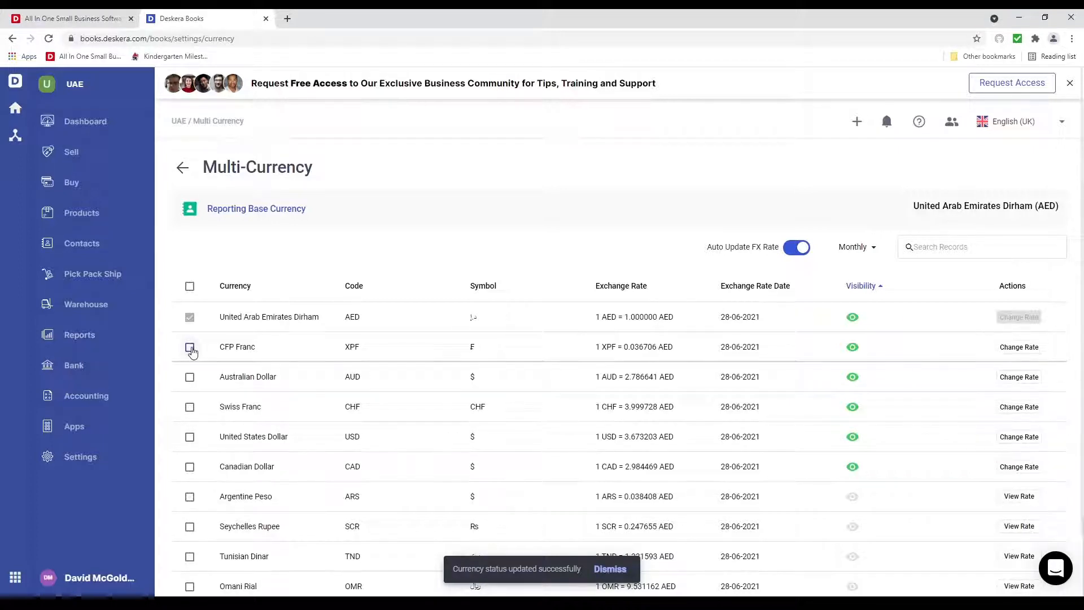
left_click(190, 347)
left_click(190, 407)
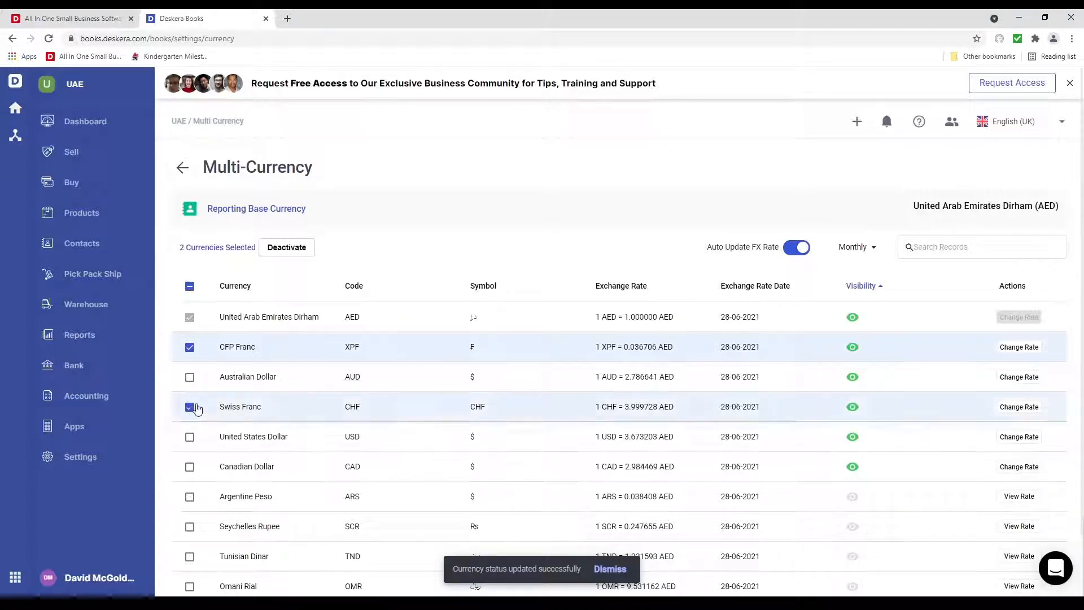
left_click(288, 249)
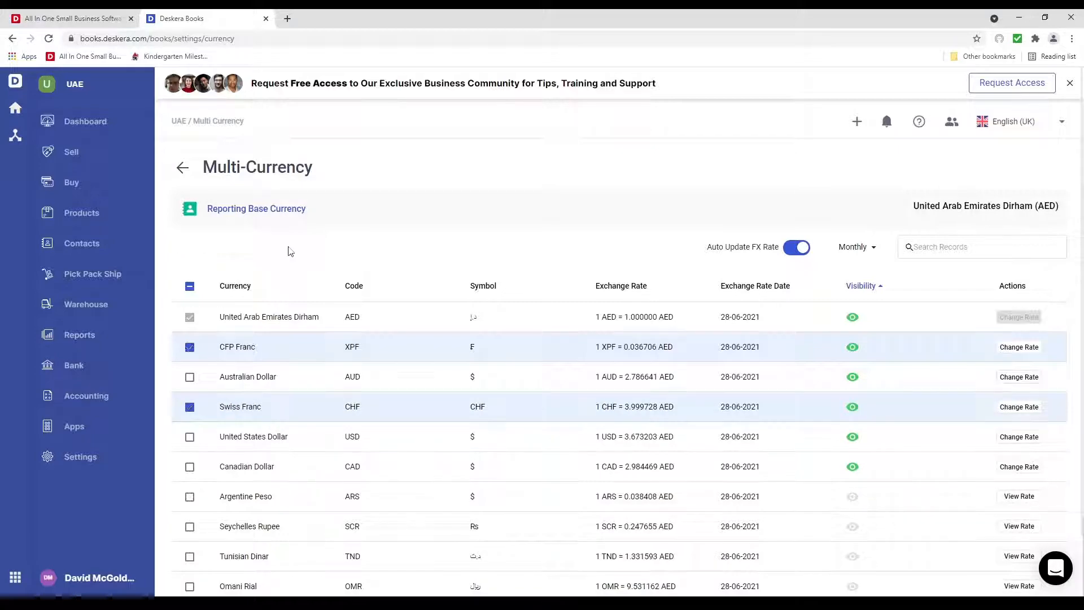
Change the Australian Dollar exchange rate to 1 AUD = 2.776566 AED and save it
left_click(1019, 376)
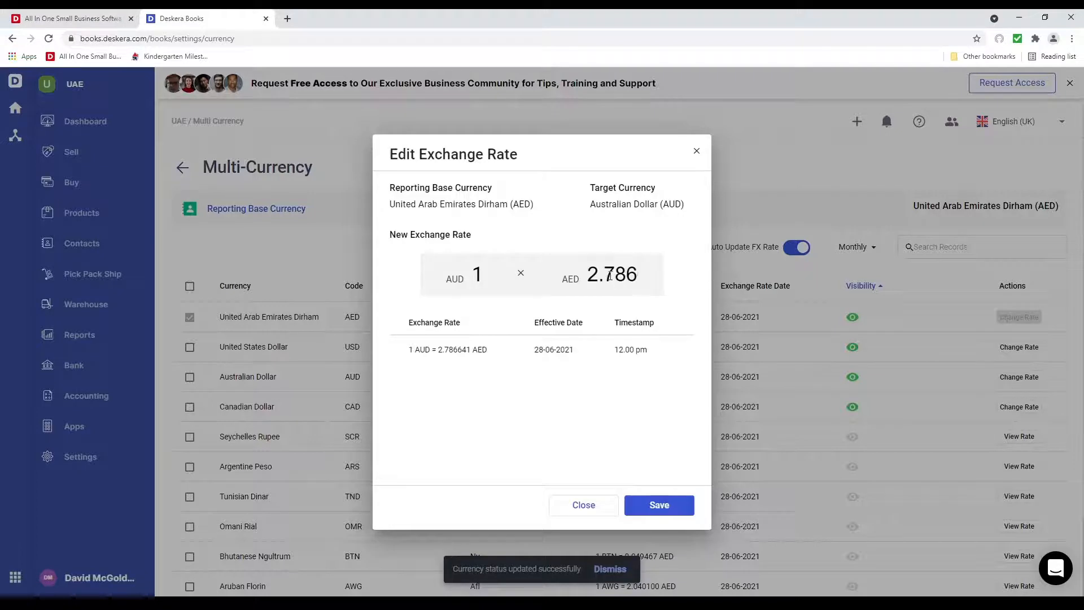
left_click_drag(615, 273, 659, 278)
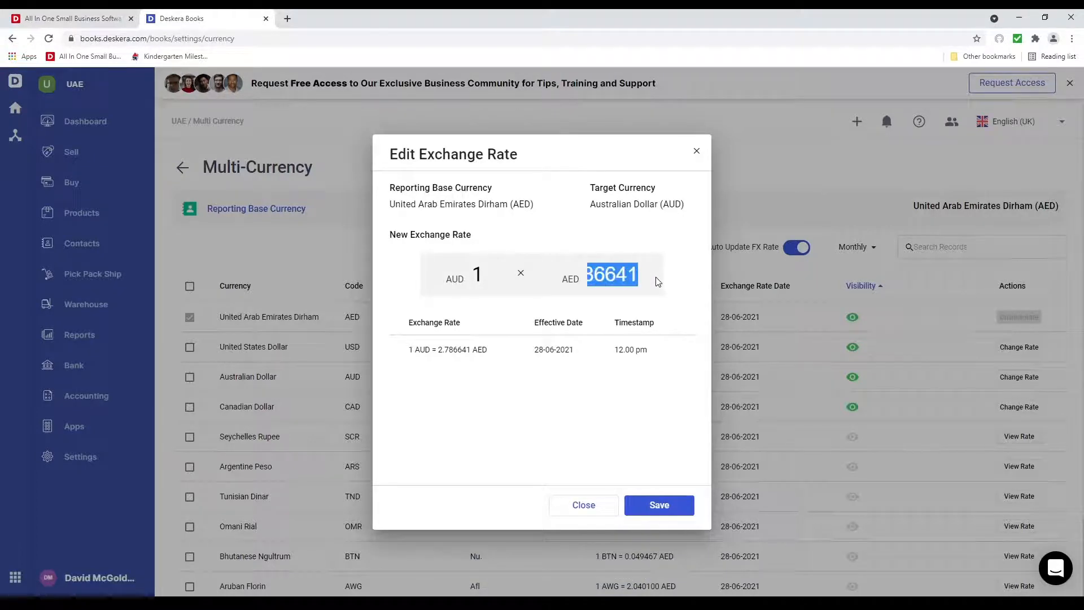
type("76566")
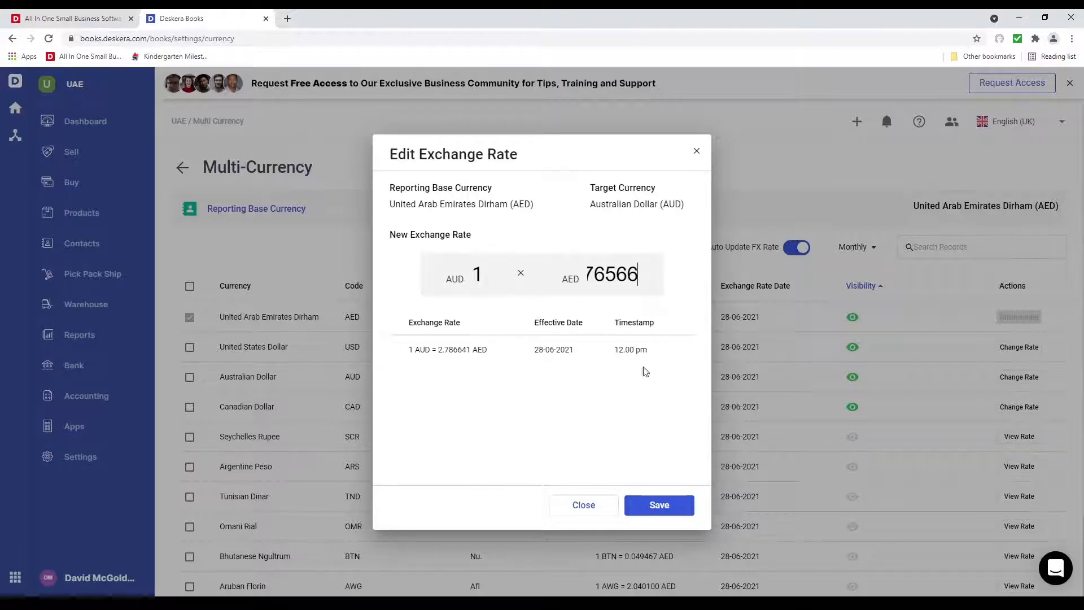
left_click(666, 505)
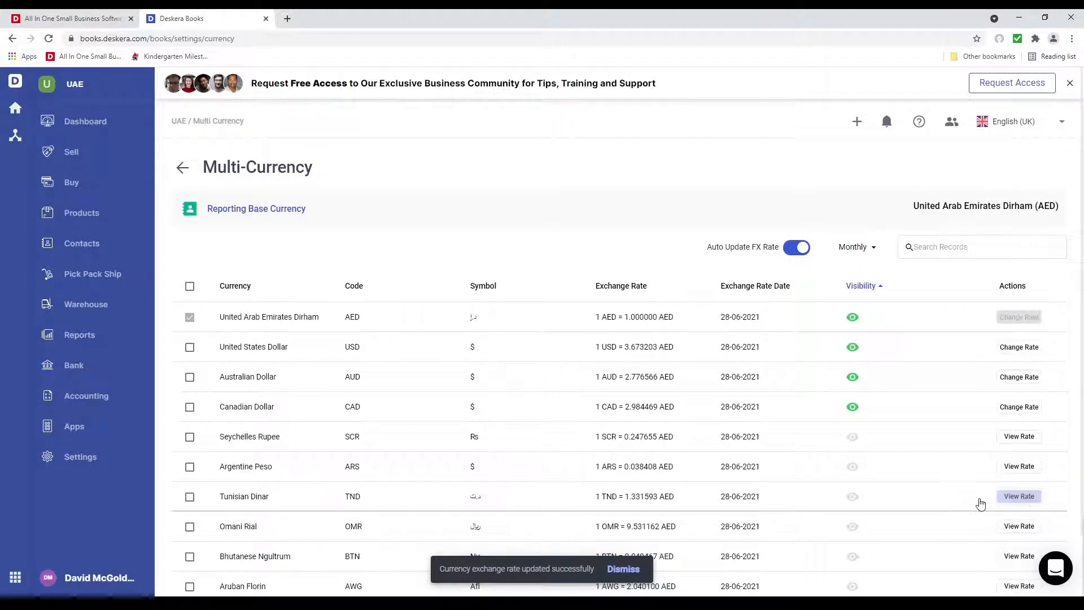
View the Tunisian Dinar's historical exchange rates and close the dialog
left_click(1018, 496)
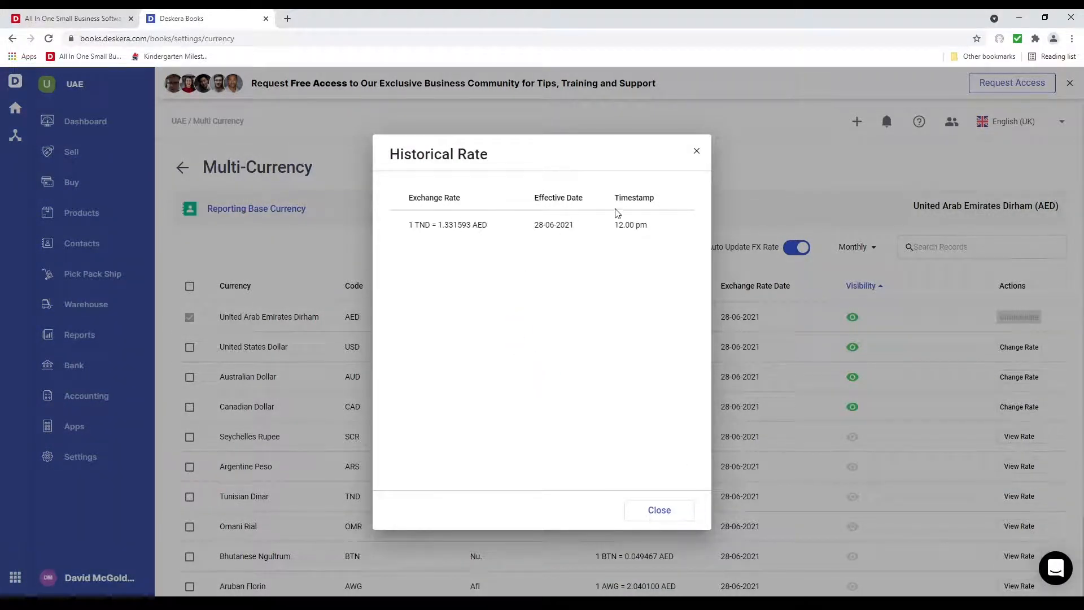
left_click(657, 510)
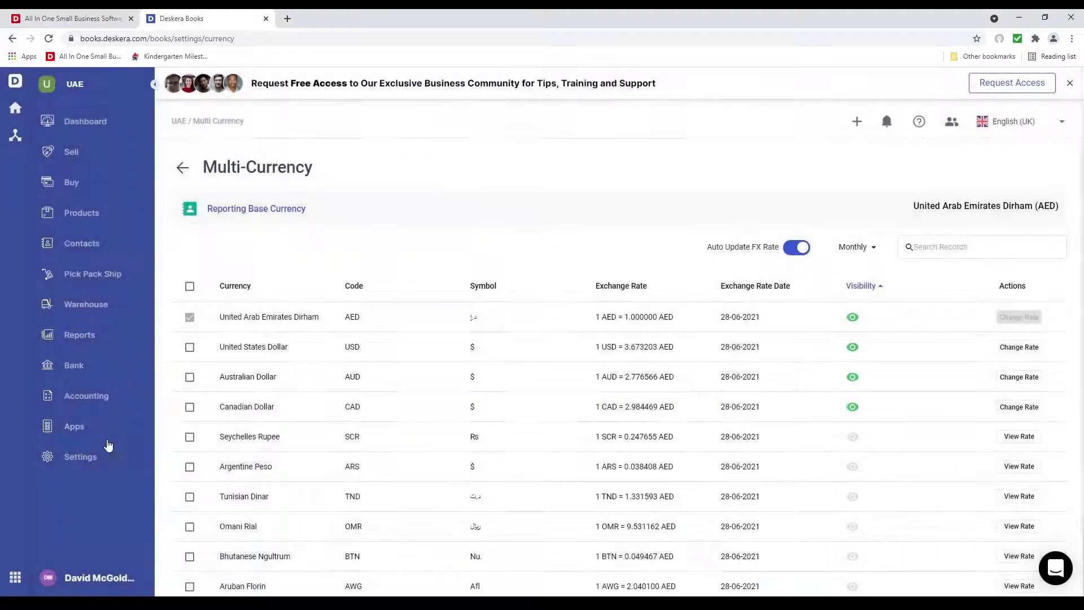
Open the tax settings and look at the Add Tax Rate form without saving
left_click(88, 459)
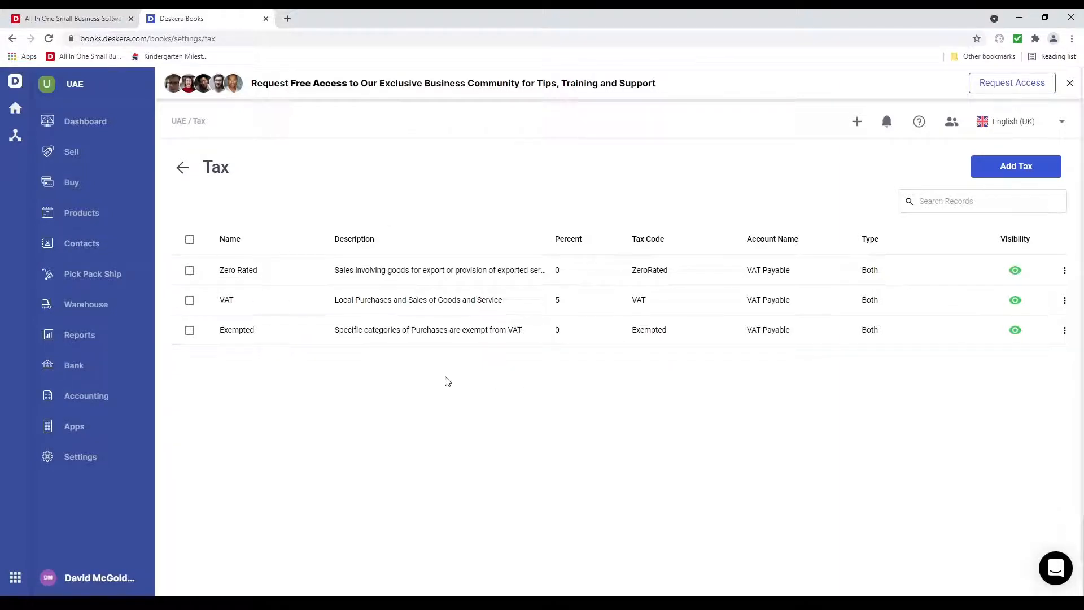
left_click(1027, 180)
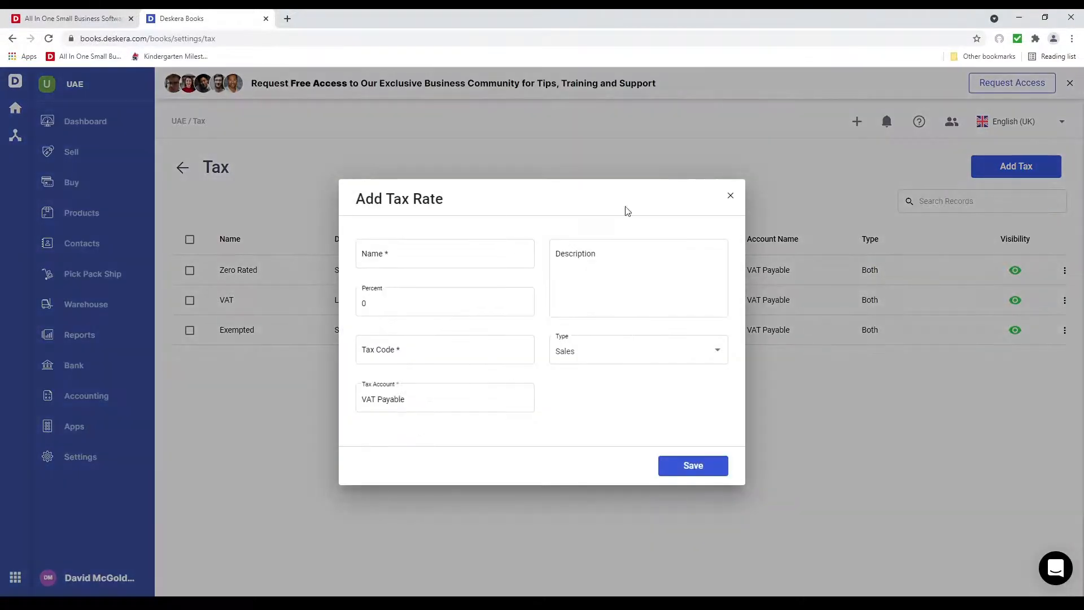
left_click(730, 196)
Go to Contacts, start adding a new contact, and name it VAT Computers
left_click(82, 457)
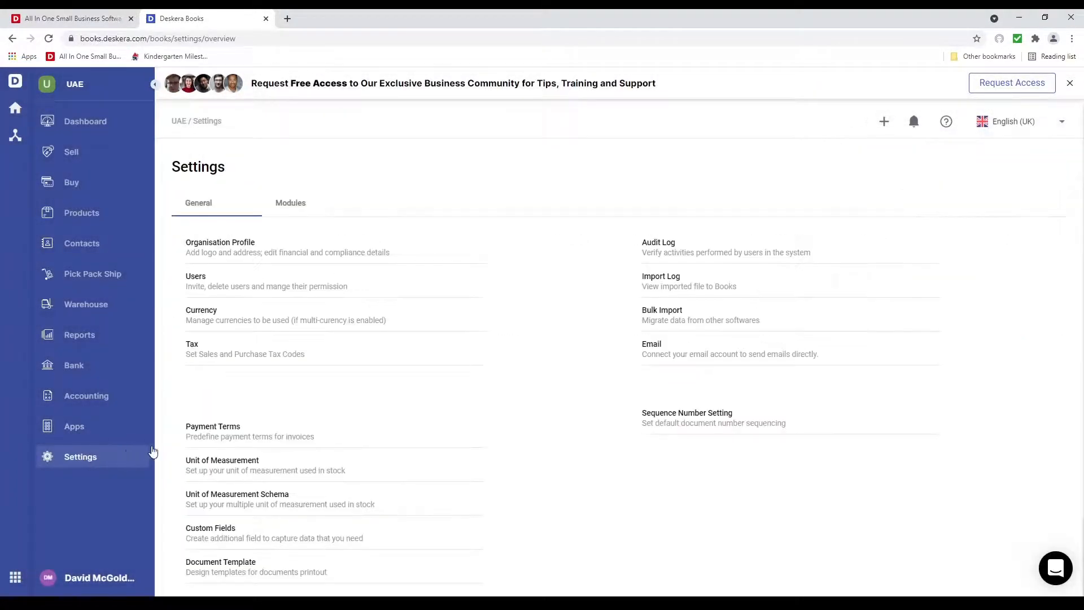
left_click(95, 256)
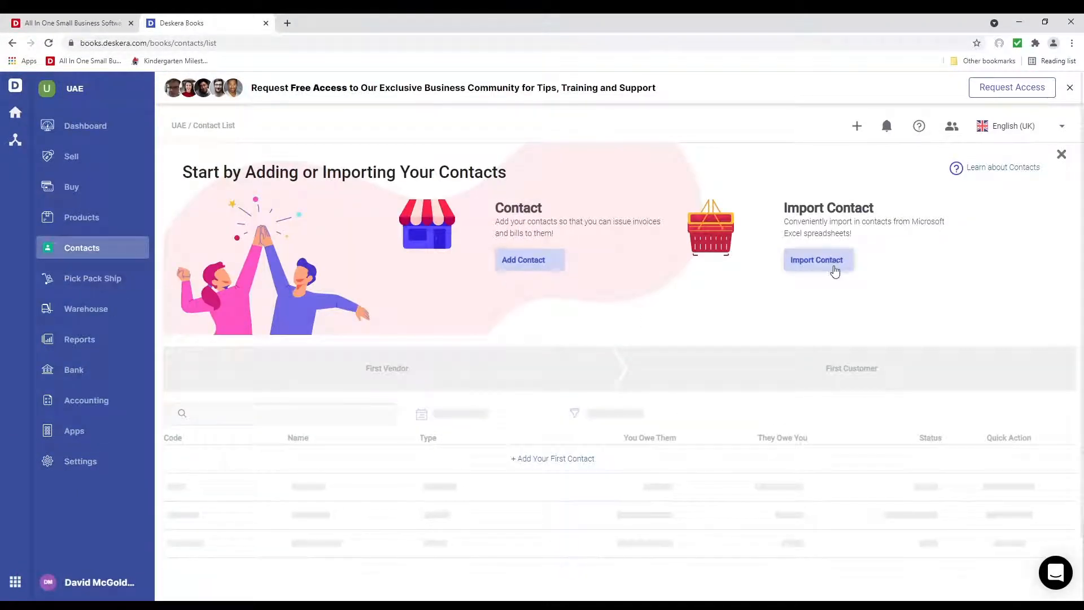
left_click(523, 264)
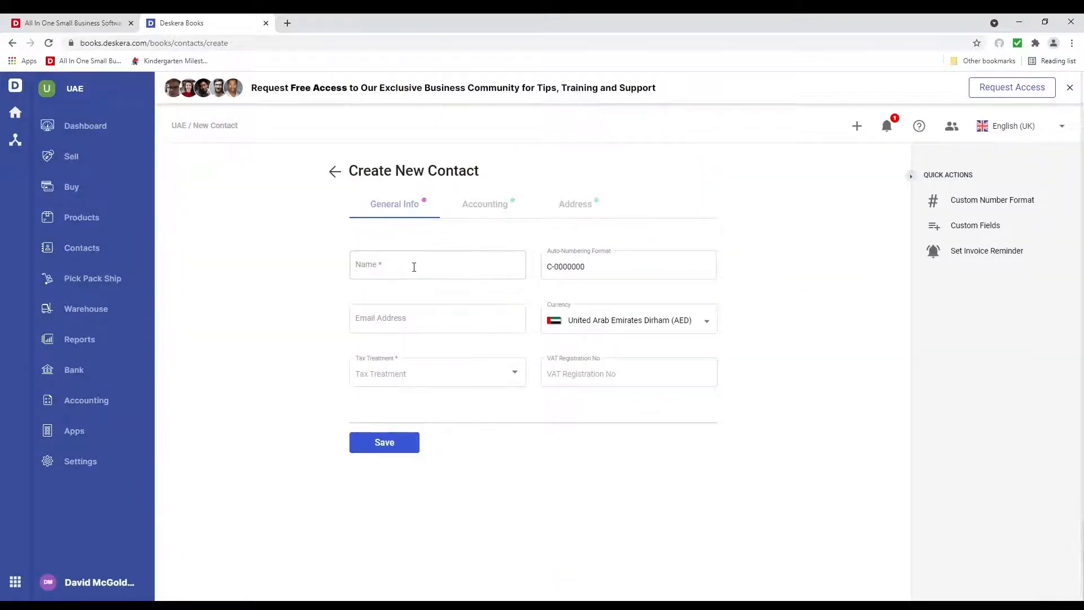
left_click(415, 266)
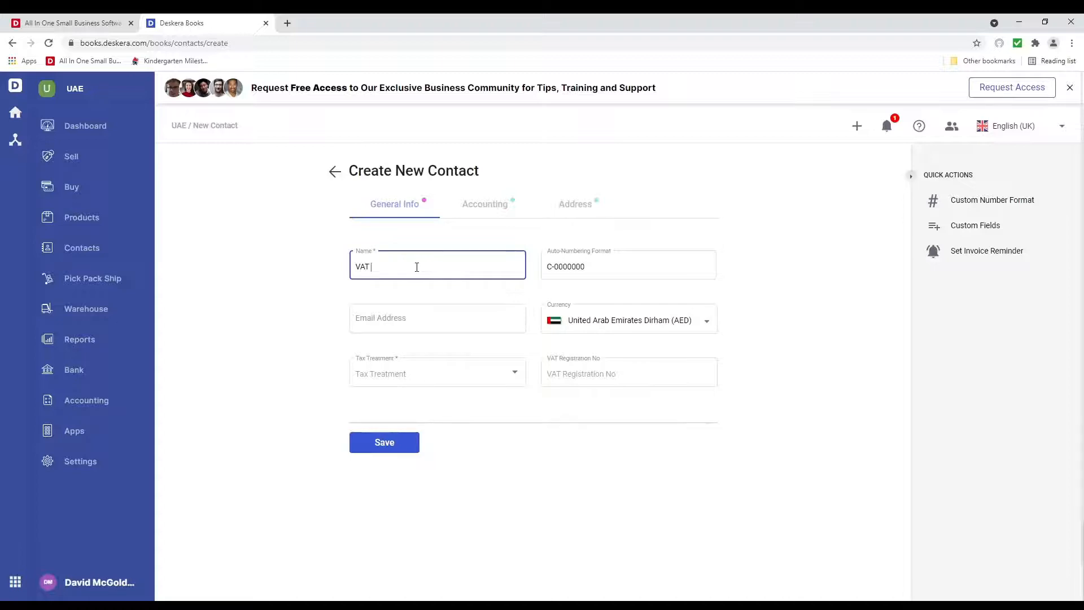
type("VAT Computers")
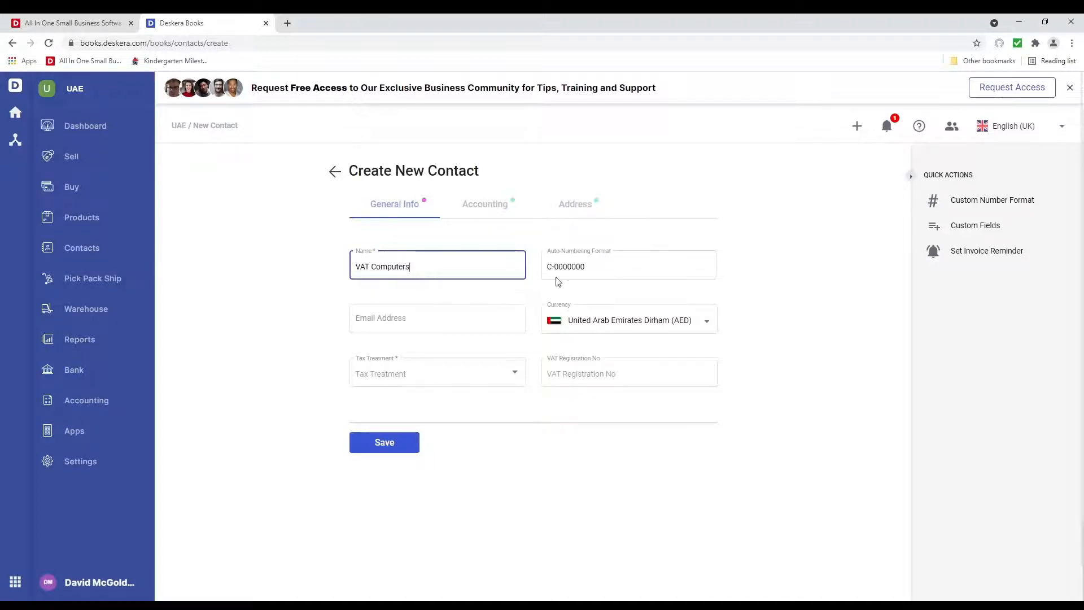
Check the auto-numbering options and set the contact's tax treatment to VAT Registered
left_click(584, 270)
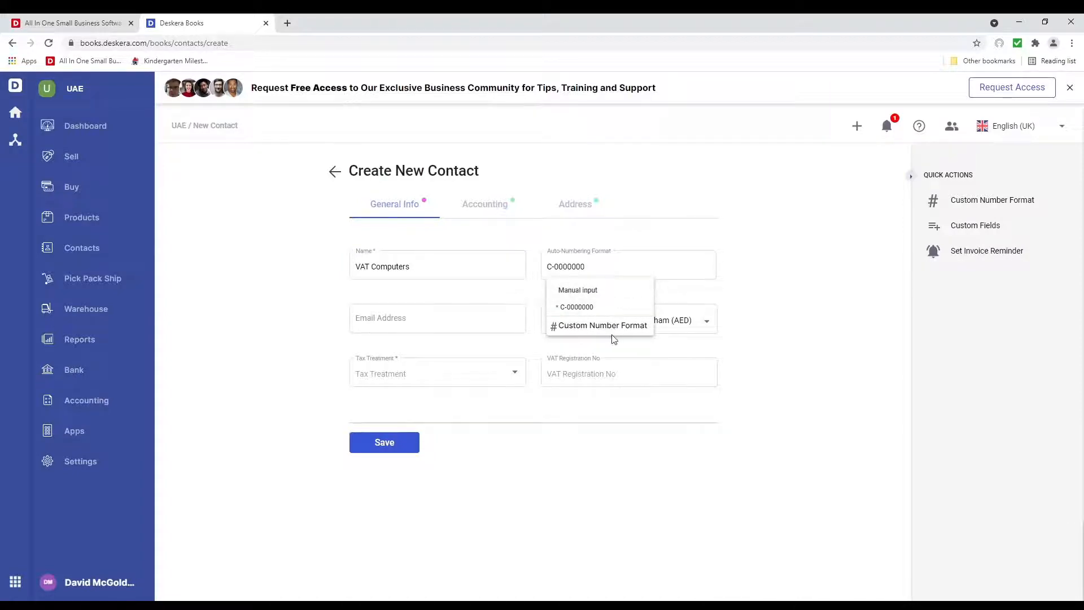
left_click(429, 325)
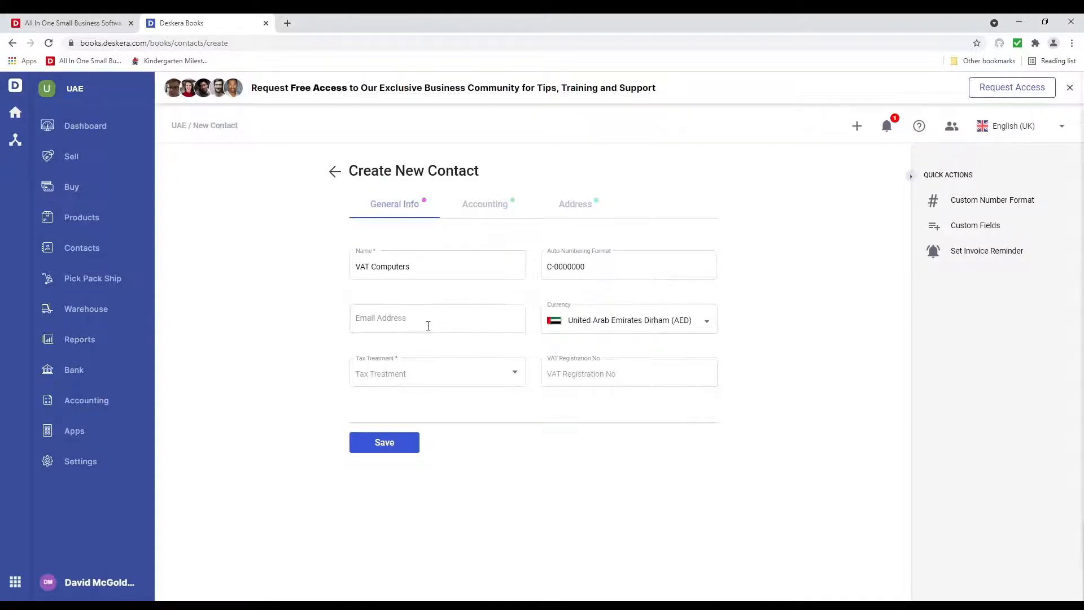
left_click(605, 321)
left_click(393, 375)
left_click(428, 374)
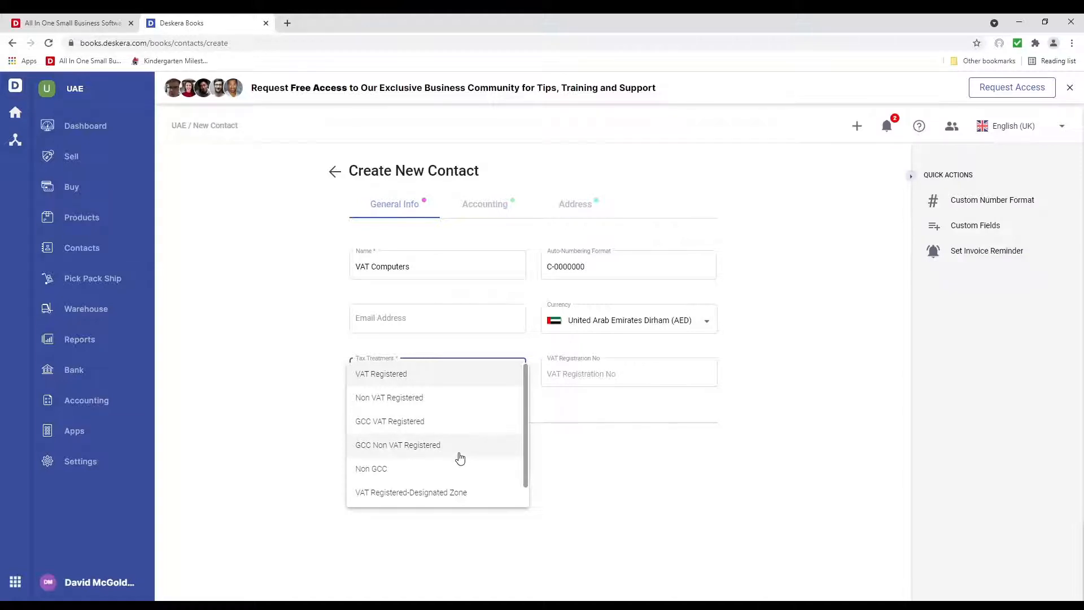
scroll(460, 458, "down", 1)
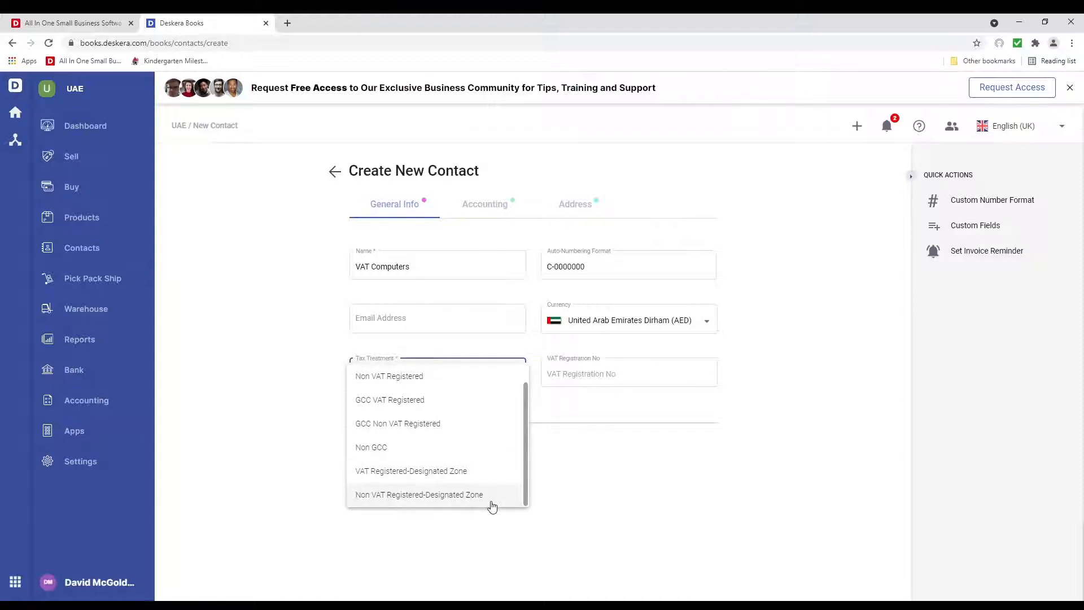
scroll(467, 479, "up", 1)
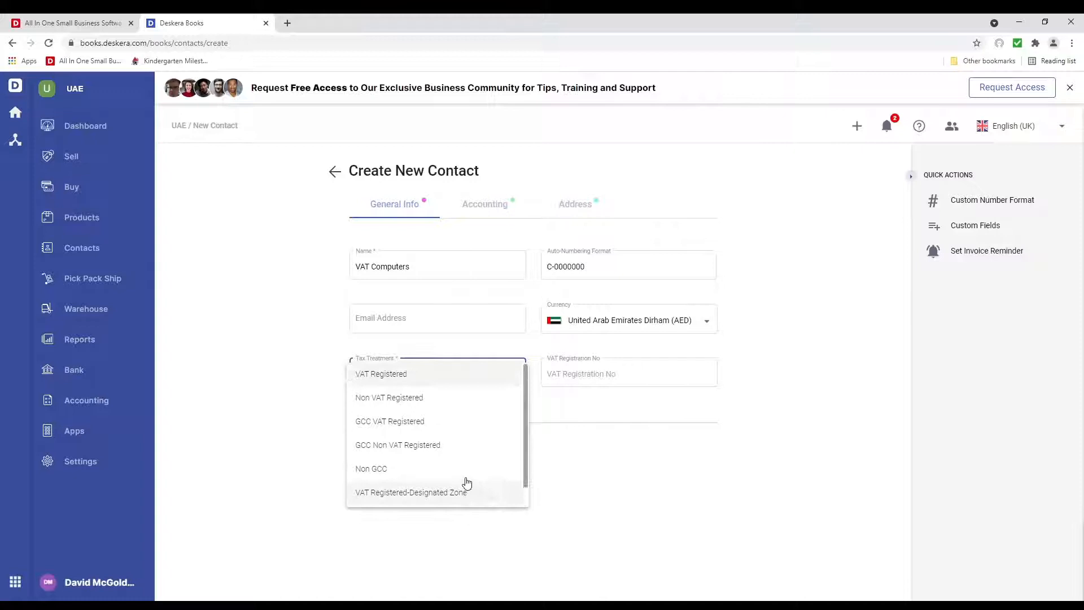
left_click(409, 383)
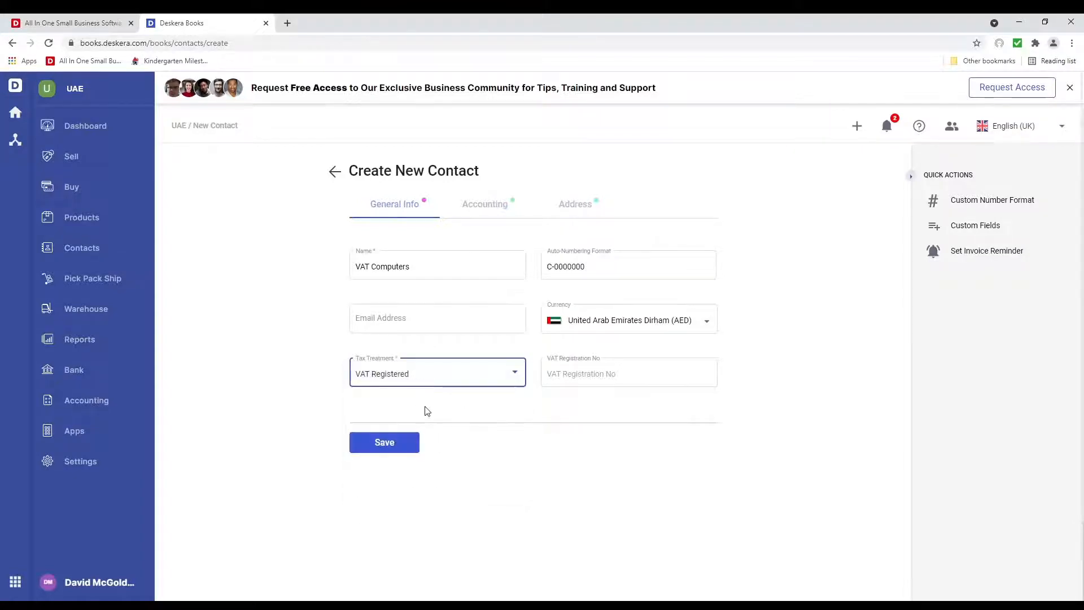
Enter the contact's VAT registration number
left_click(601, 370)
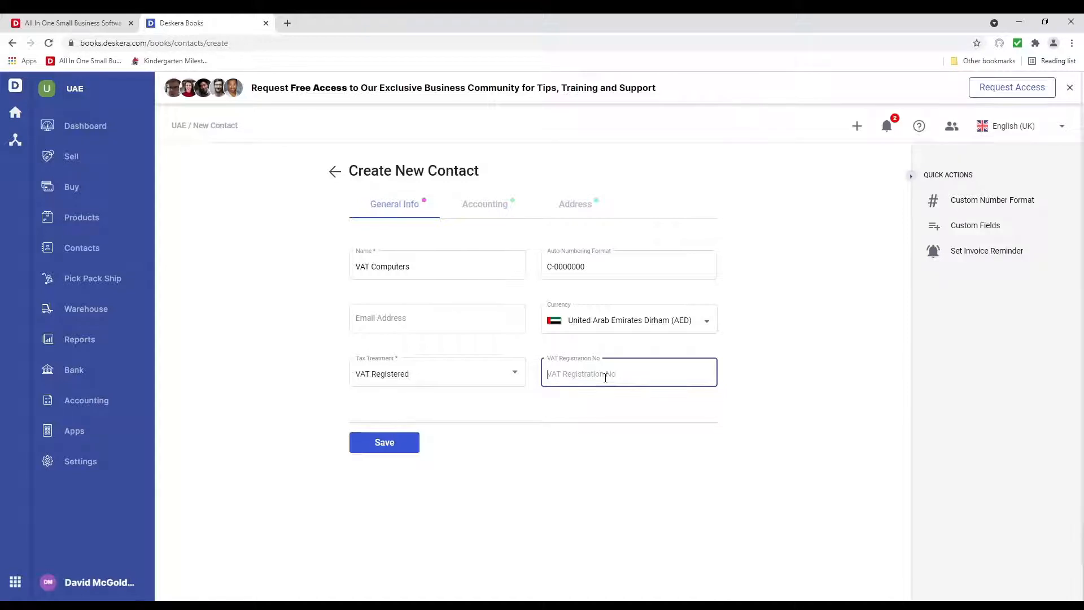
type("123123123123123")
Fill in the contact's street address, pick the matching autocomplete suggestion, and save the contact
left_click(477, 203)
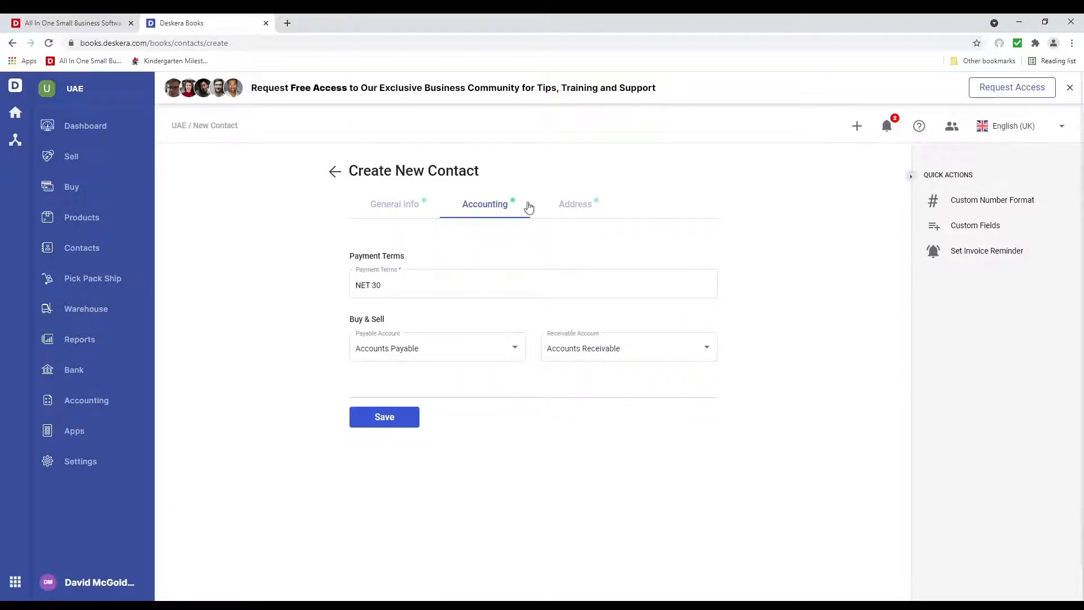
left_click(575, 208)
left_click(456, 297)
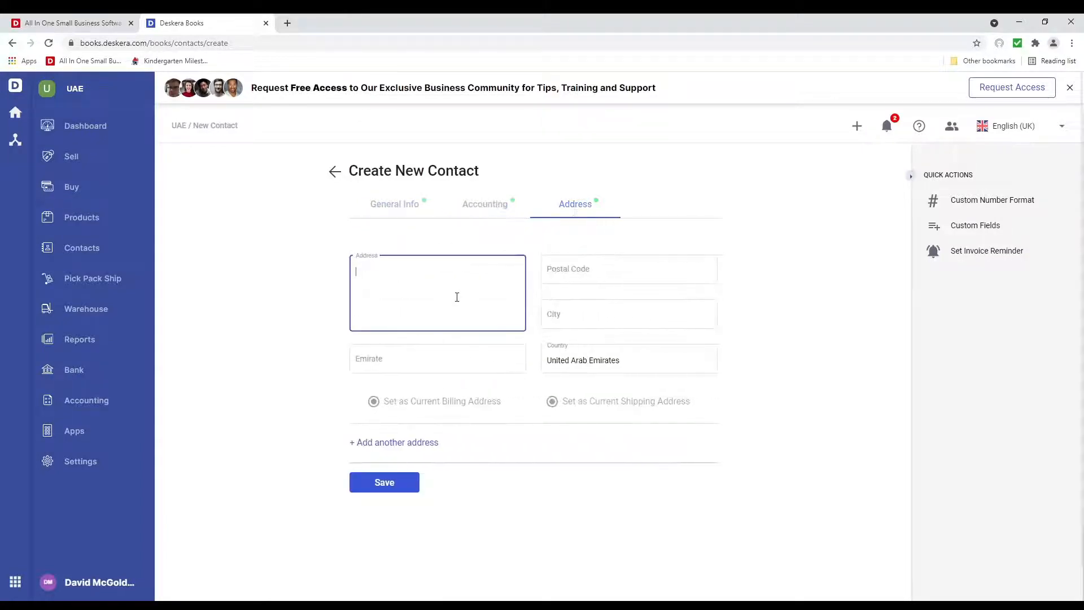
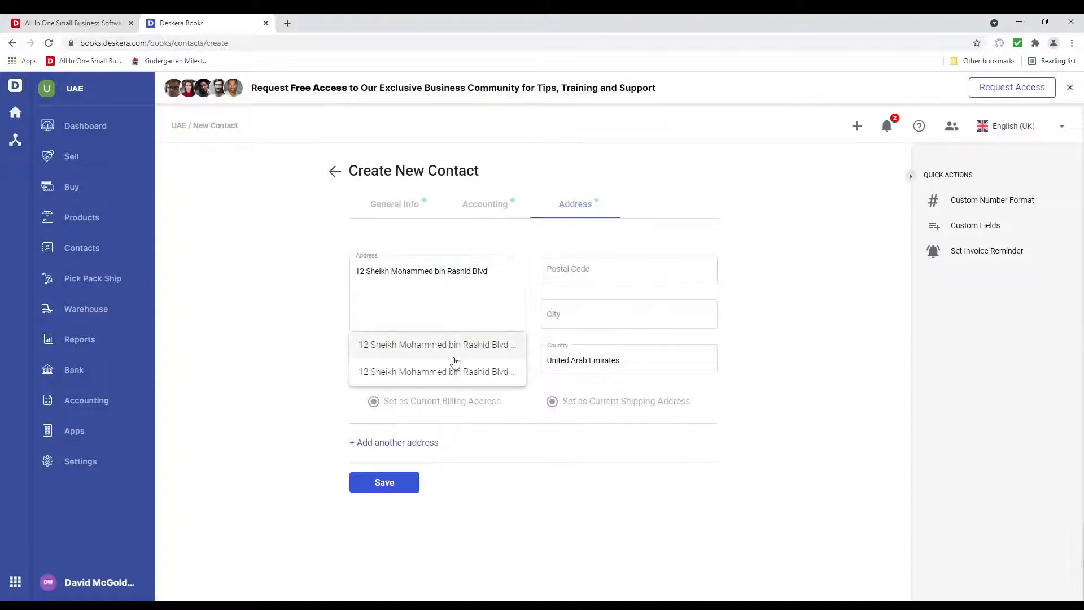
left_click(454, 358)
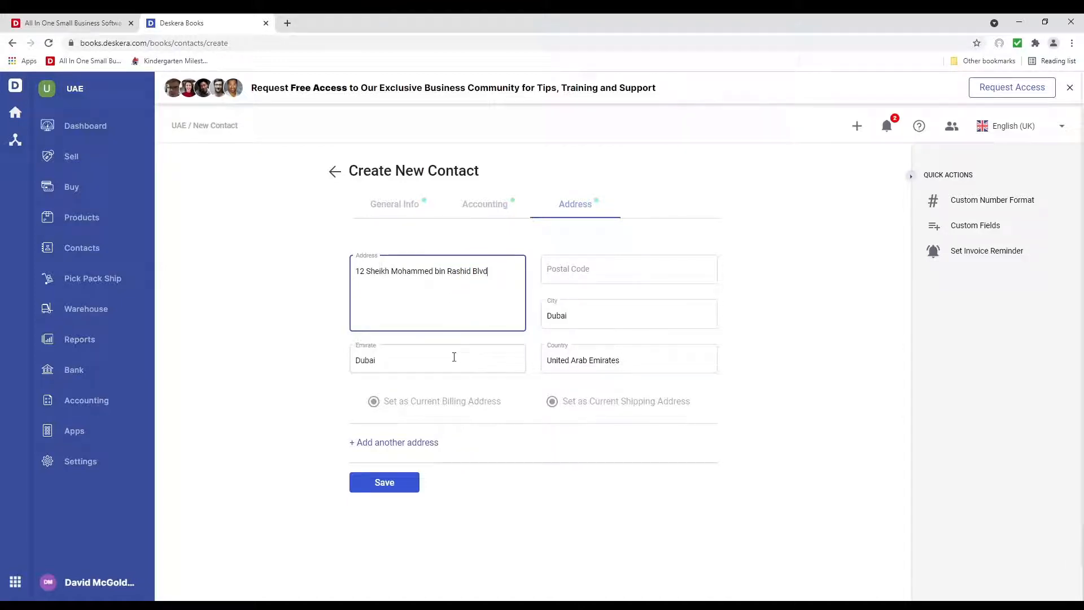
left_click(381, 484)
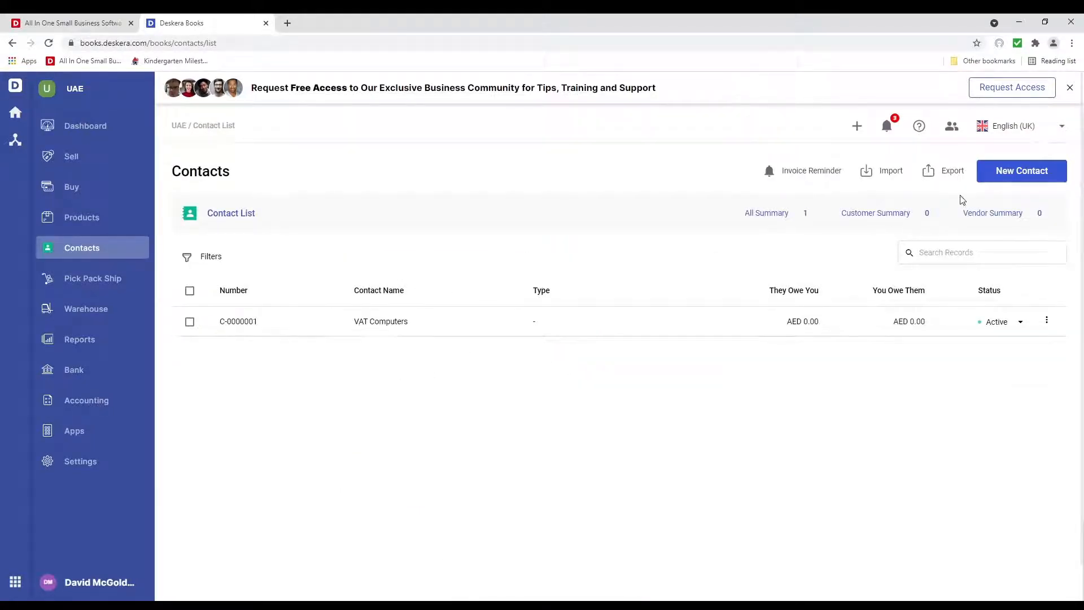
Start another new contact and name it India Keyboards
left_click(1016, 172)
left_click(446, 266)
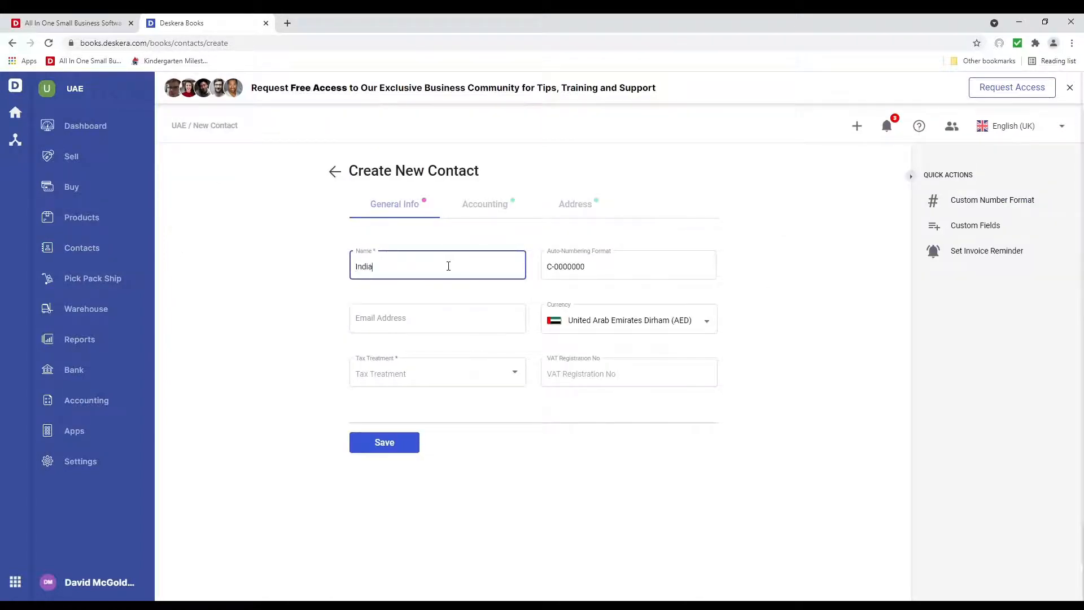
type("India Keyboards")
Set the contact's tax treatment to Non VAT Registered
left_click(450, 374)
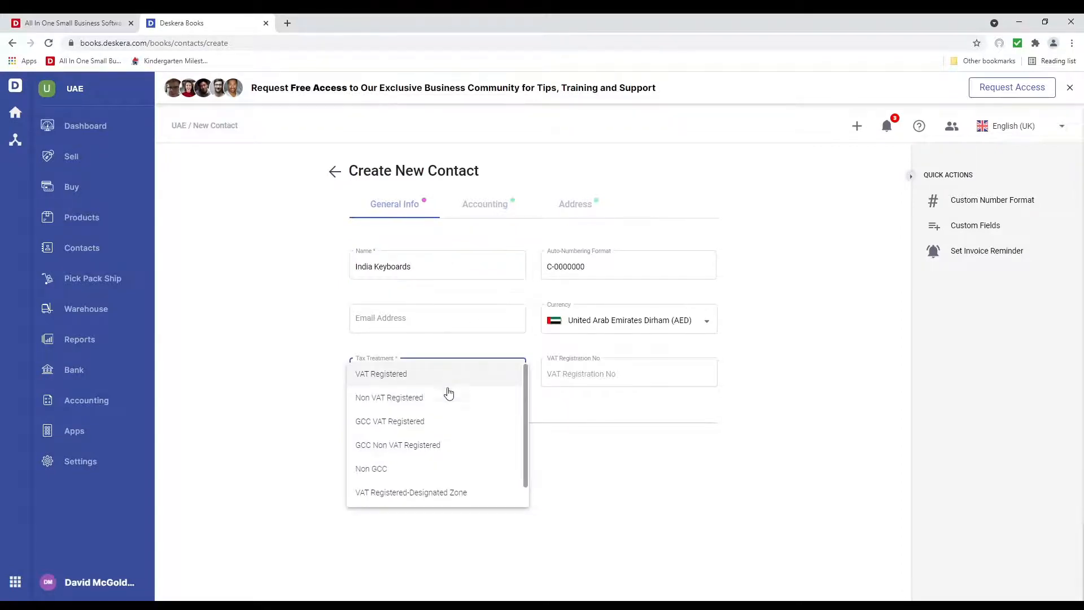
left_click(442, 399)
Change the contact's address country to India
left_click(580, 205)
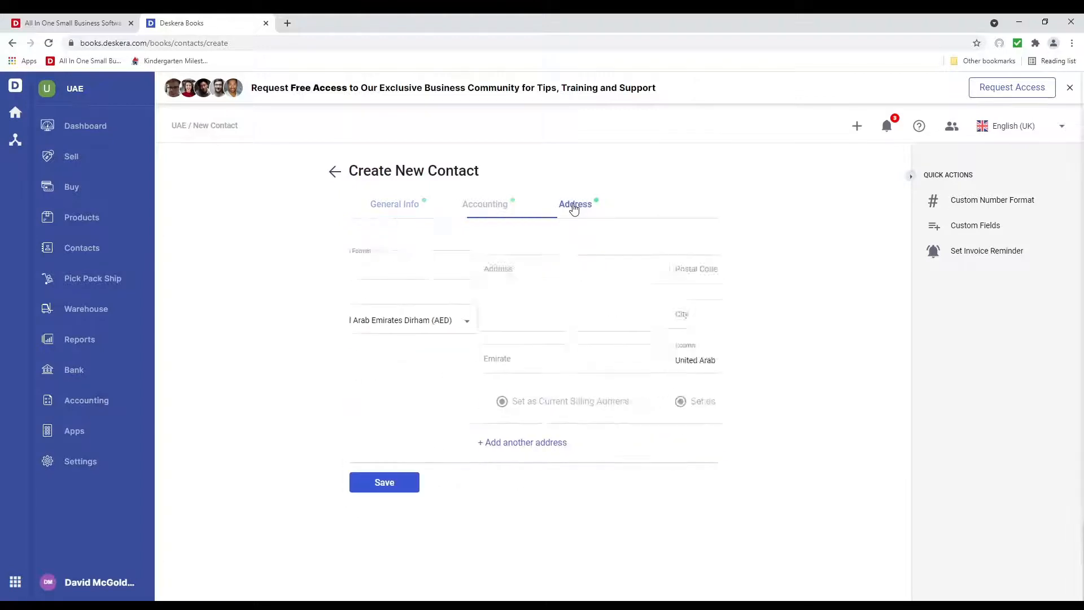
left_click_drag(626, 360, 535, 360)
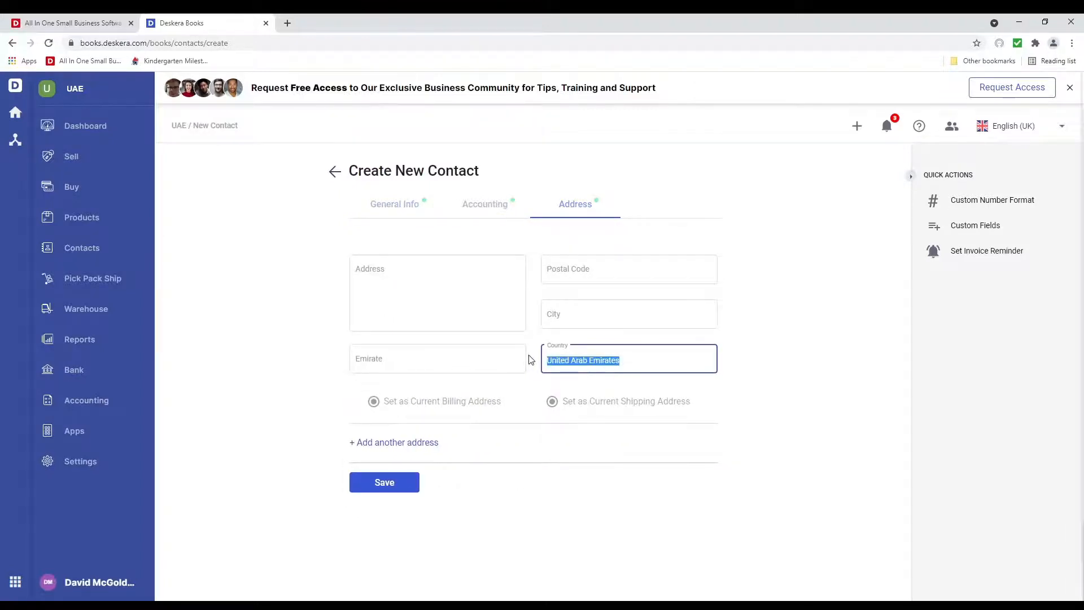
type("India")
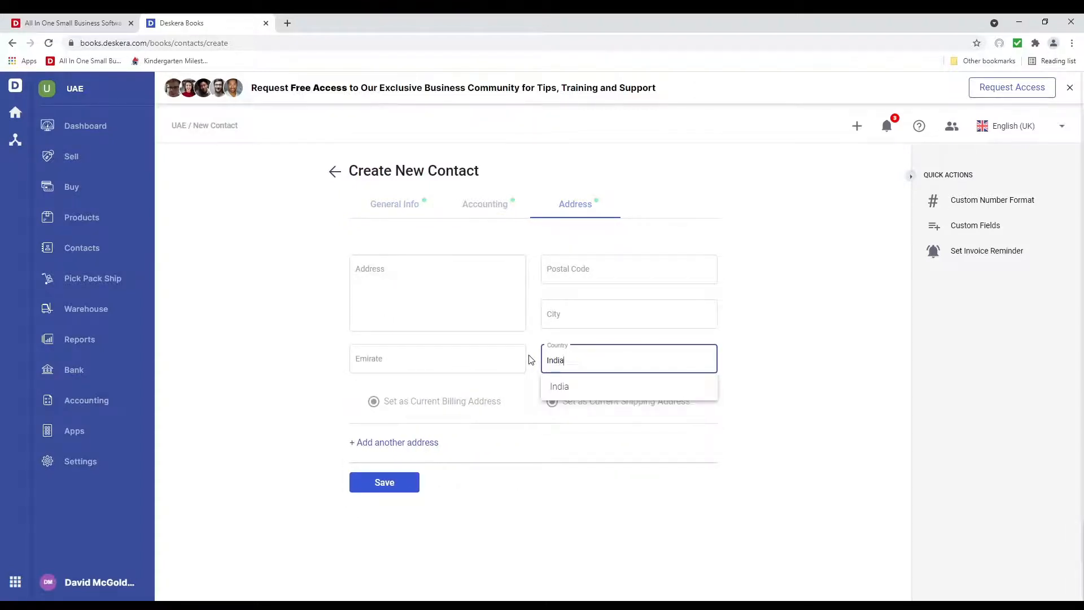
left_click(598, 394)
Set the contact's emirate/state to Delhi
left_click(391, 363)
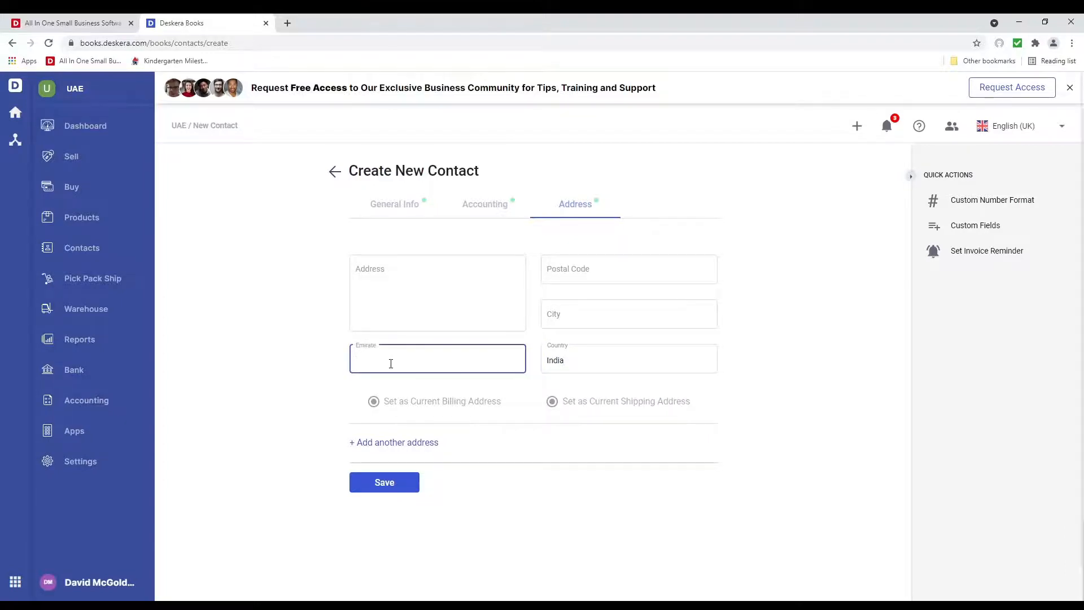
scroll(427, 418, "down", 2)
scroll(427, 419, "down", 3)
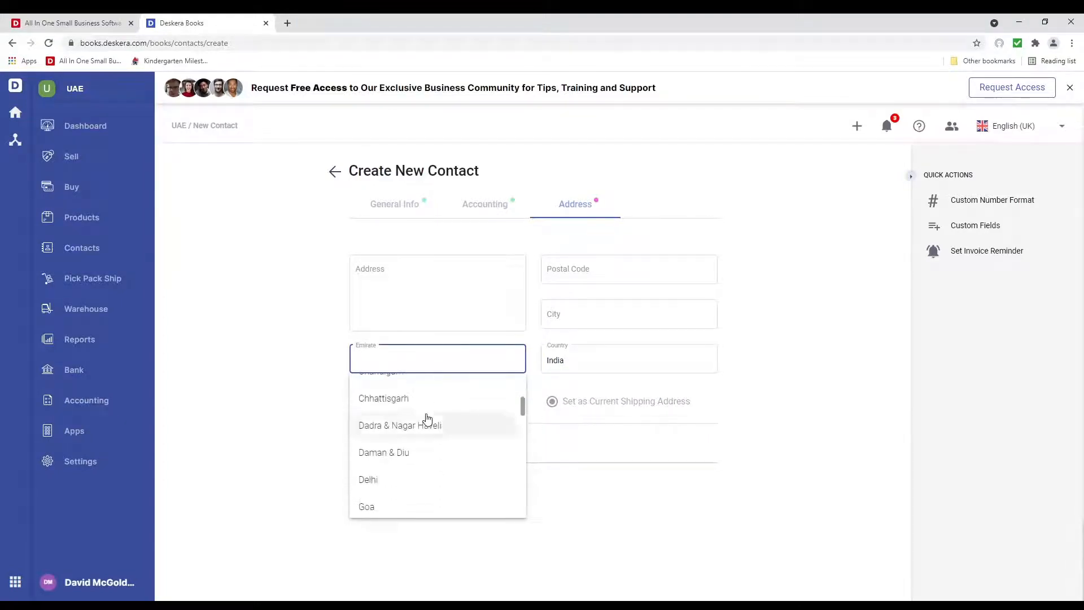
left_click(425, 402)
Enter India as the street address and 20 as the postal code, and save the contact
left_click(394, 300)
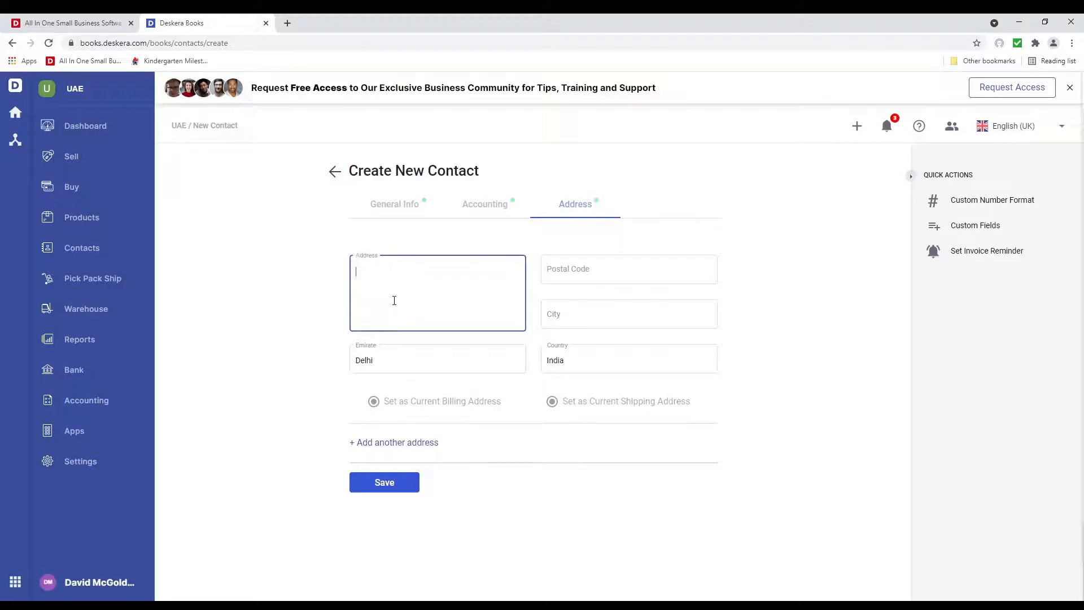
type("India")
left_click(586, 280)
type("205")
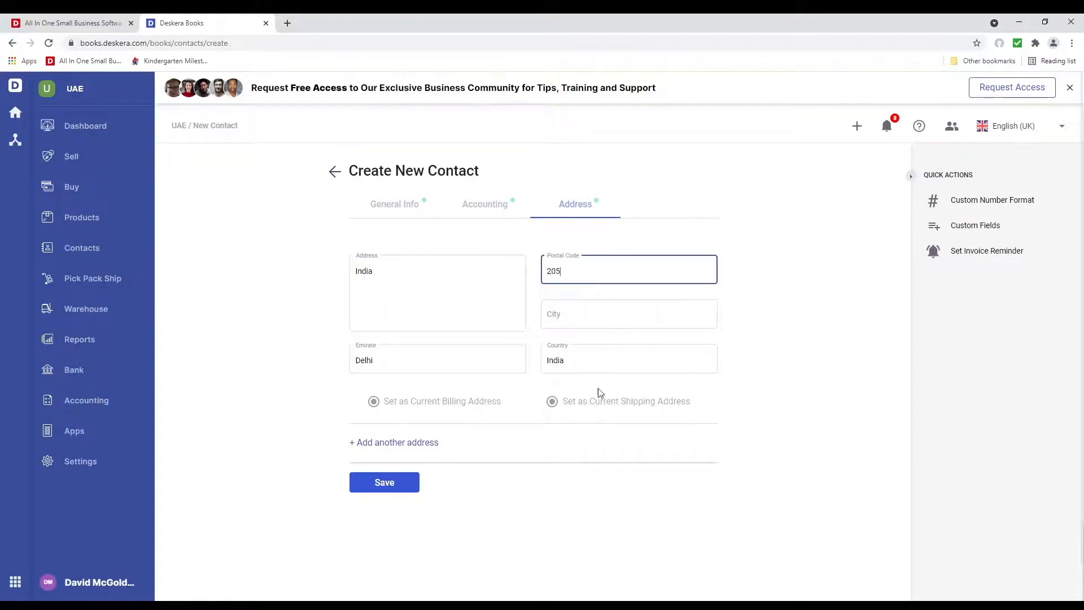
left_click(384, 482)
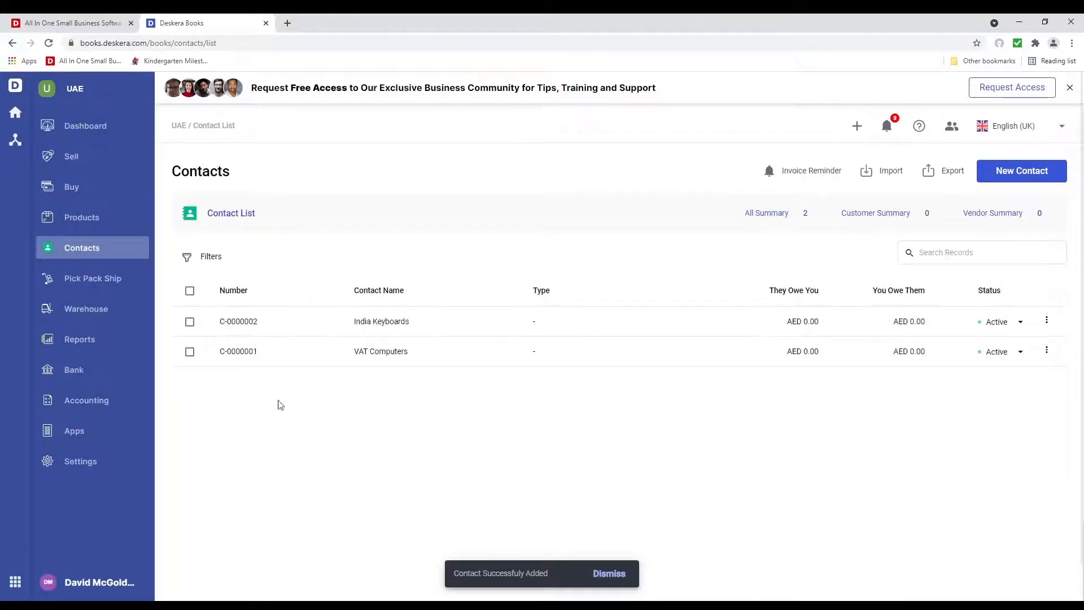
Start a new product in Products, set its type to Tracked and its excise rate to 5
left_click(121, 226)
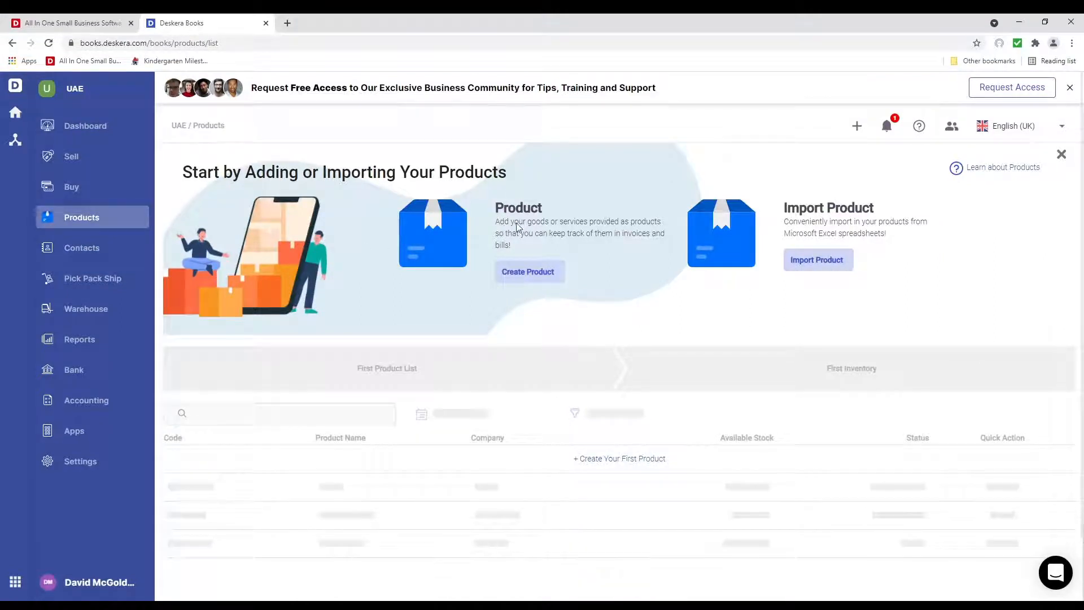
left_click(498, 273)
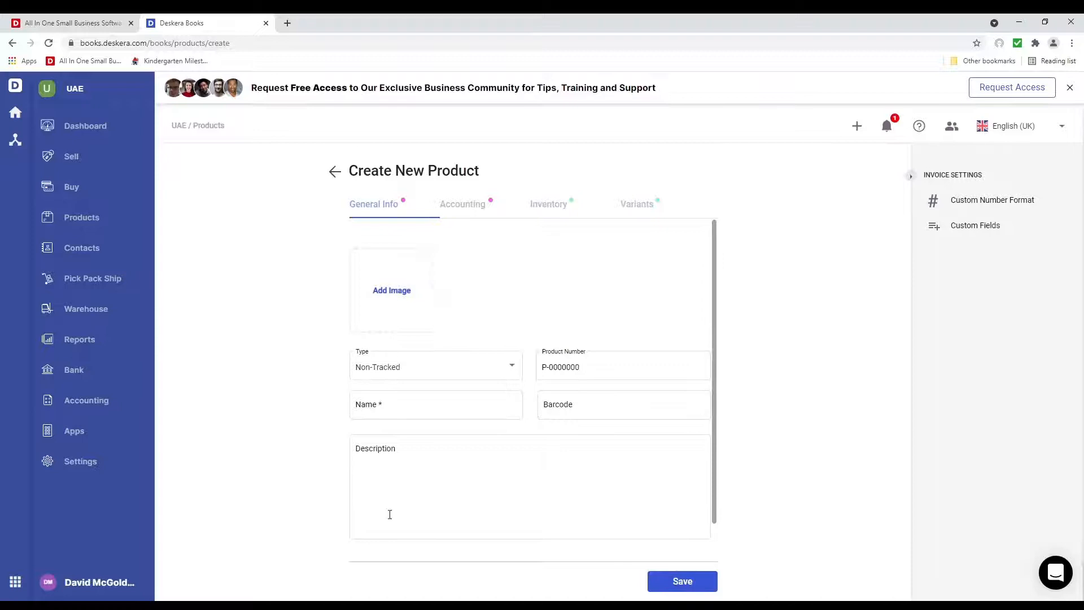
left_click(426, 371)
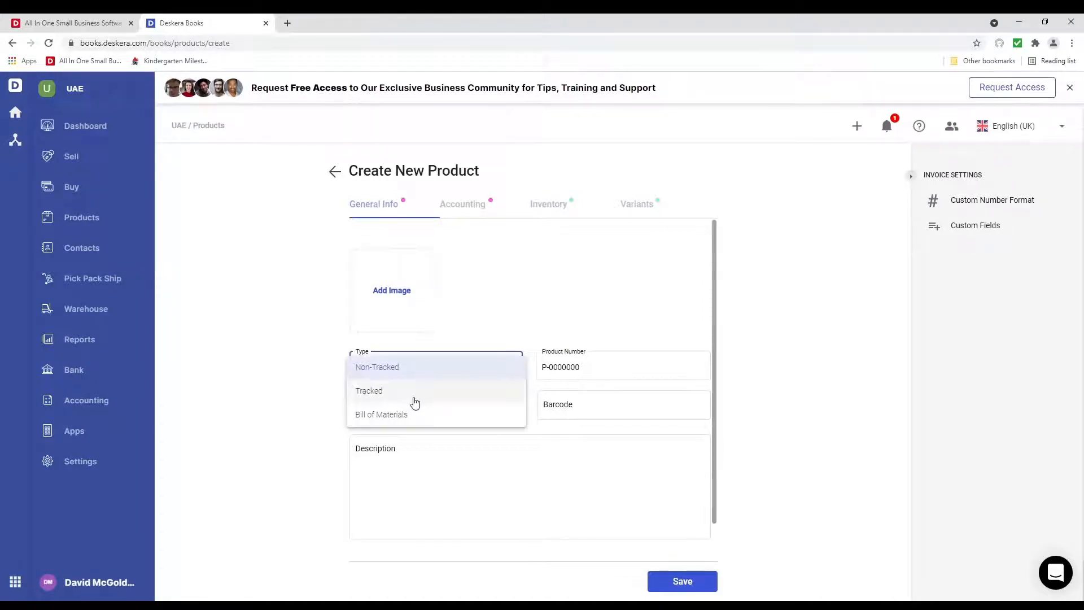
left_click(416, 398)
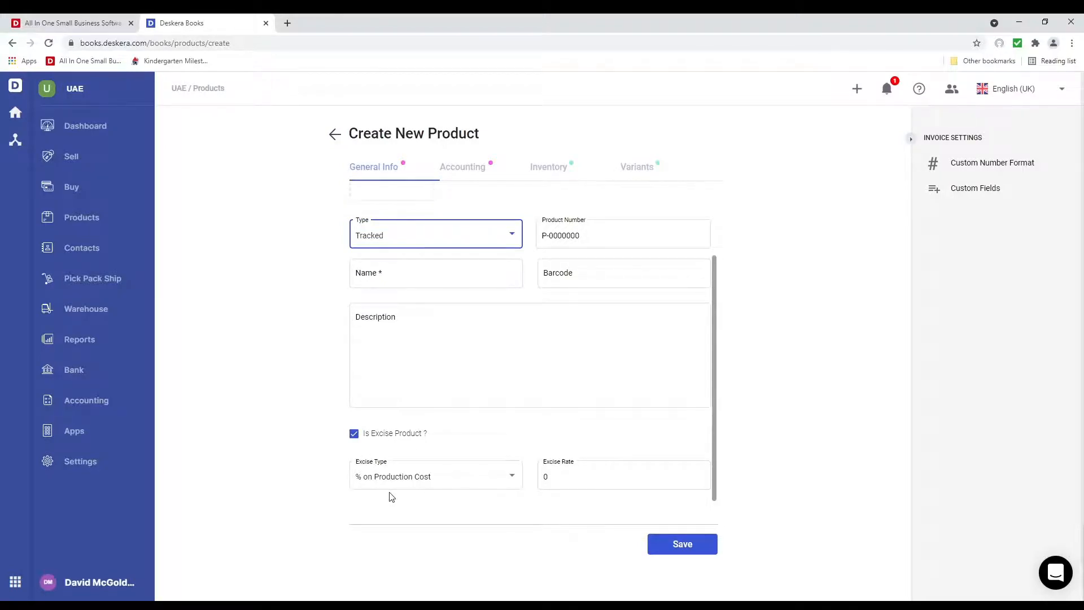
left_click(573, 474)
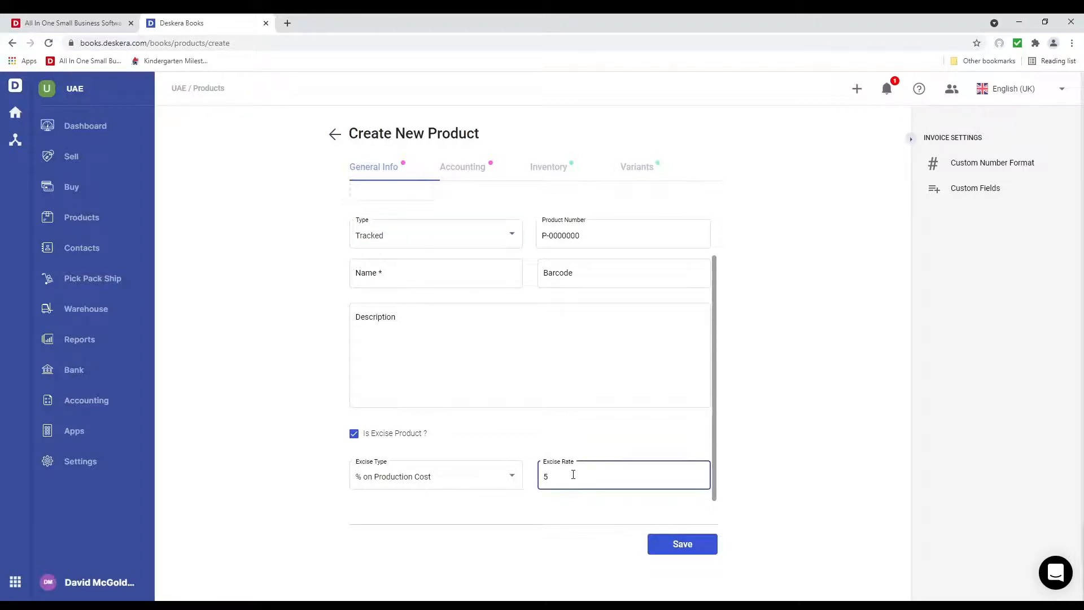
Name the product Comp
scroll(476, 409, "up", 3)
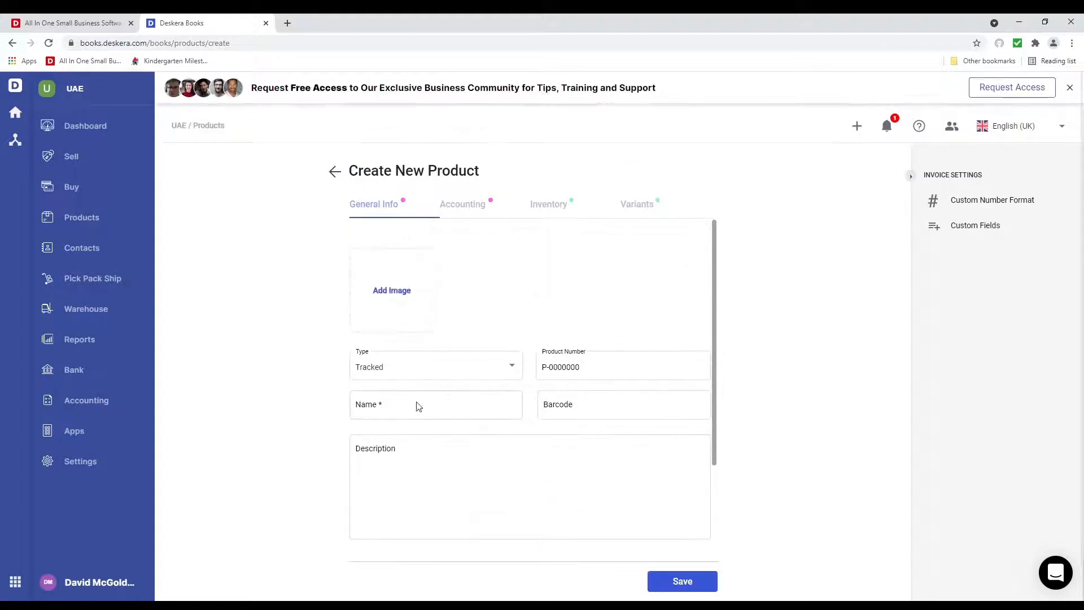
left_click(383, 405)
type("Computer")
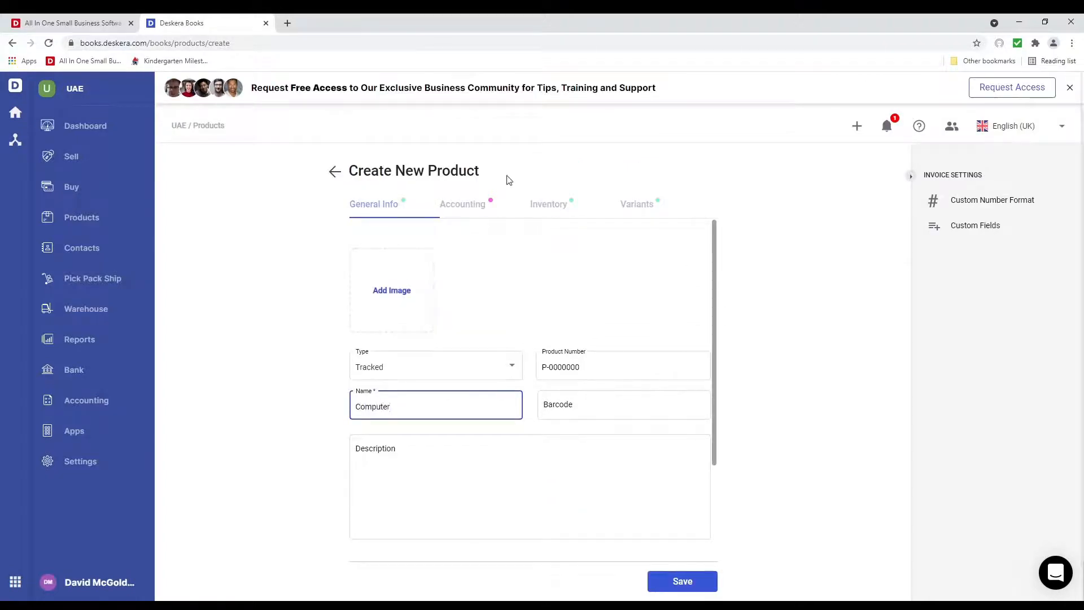
Set both the product's purchase tax and sales tax to VAT
left_click(464, 204)
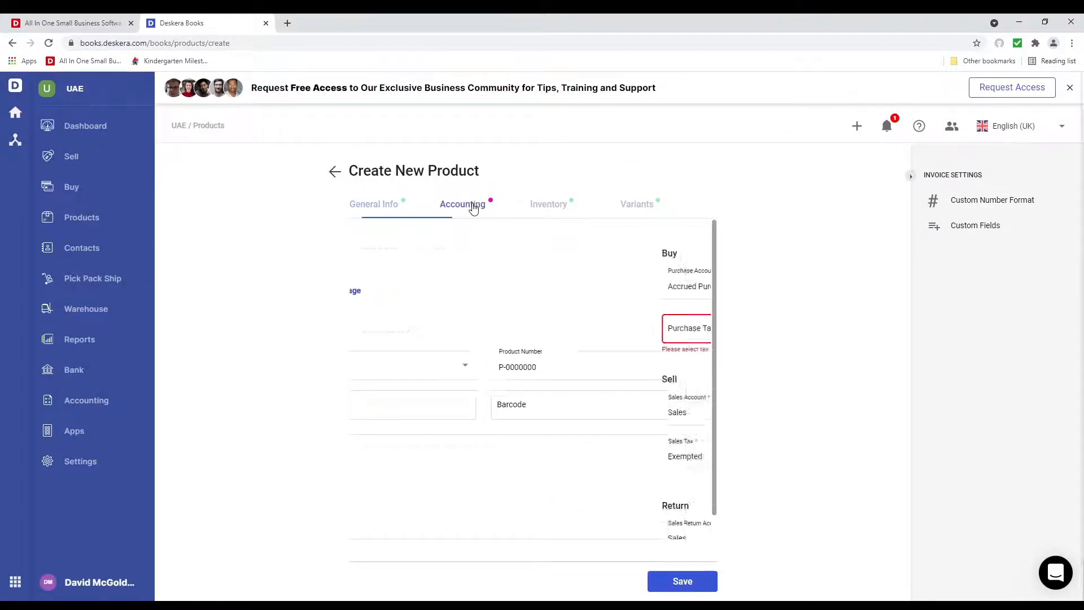
left_click(403, 330)
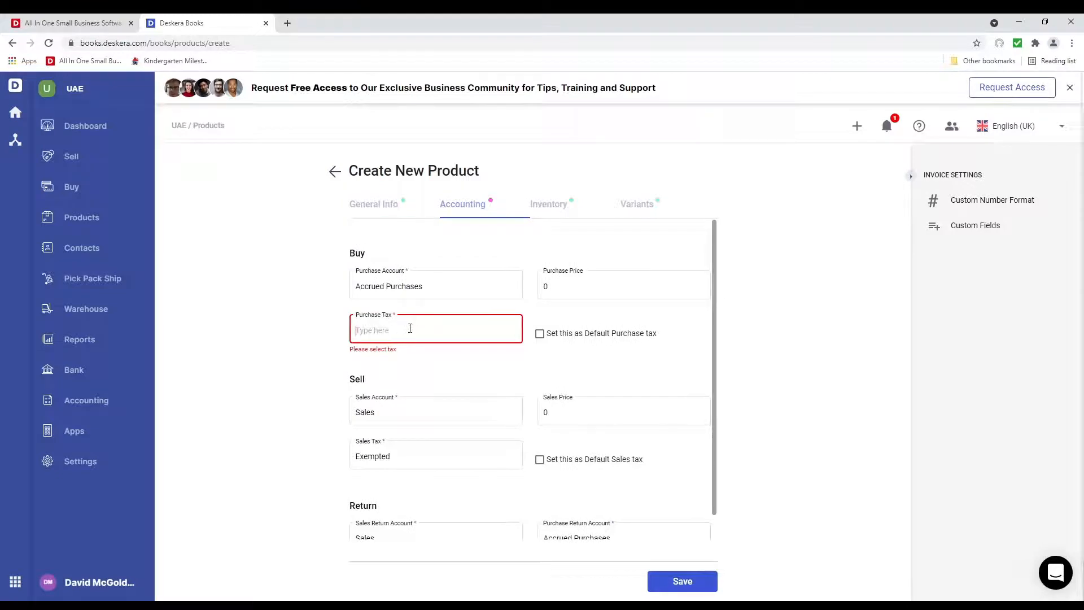
type("V")
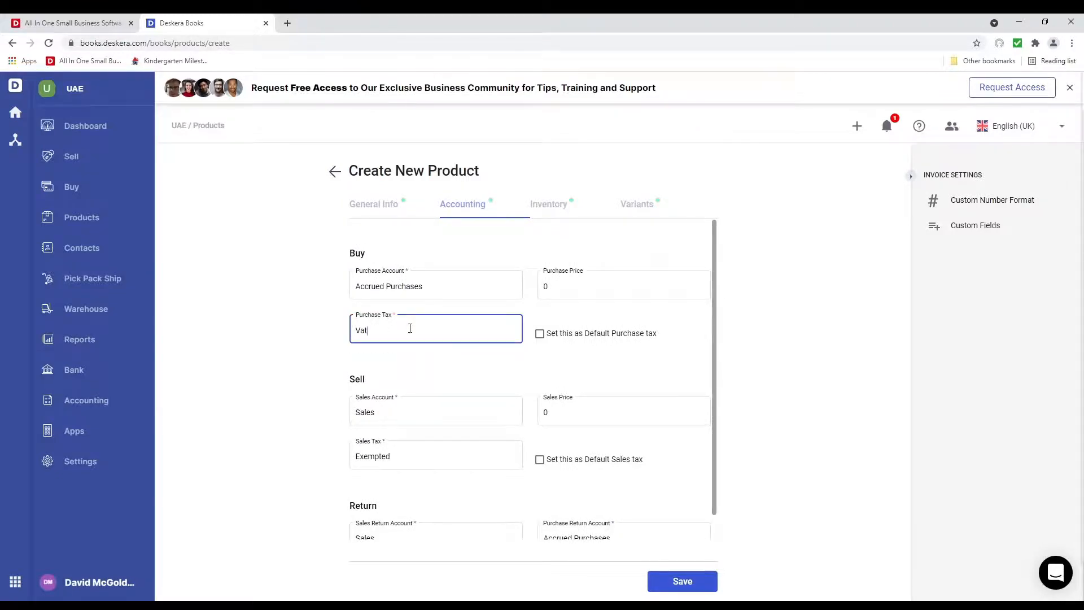
type("at")
key("BackSpace")
left_click(412, 355)
left_click(405, 463)
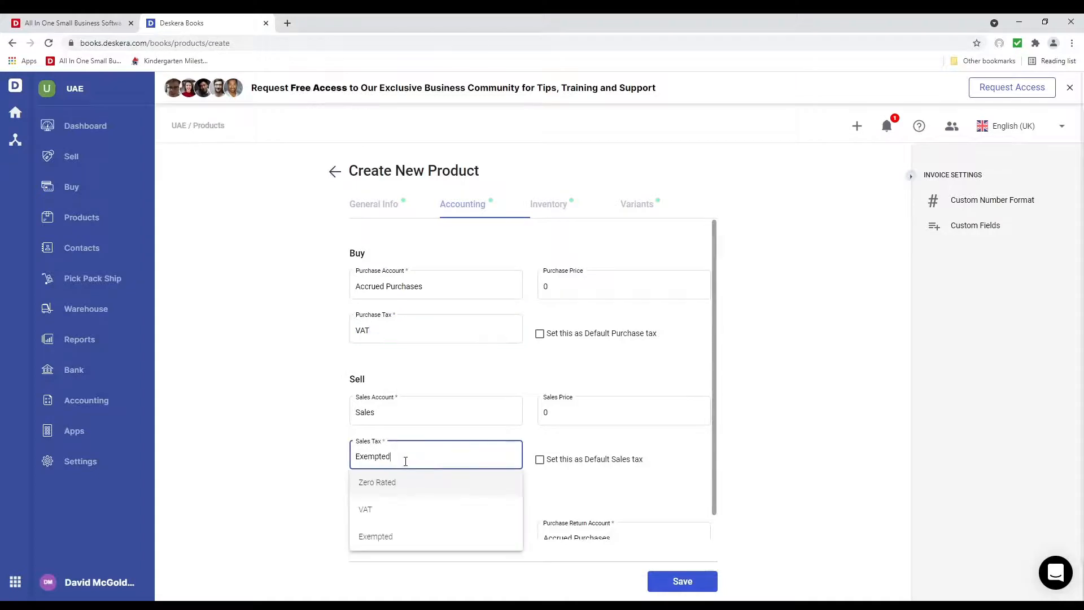
left_click(393, 511)
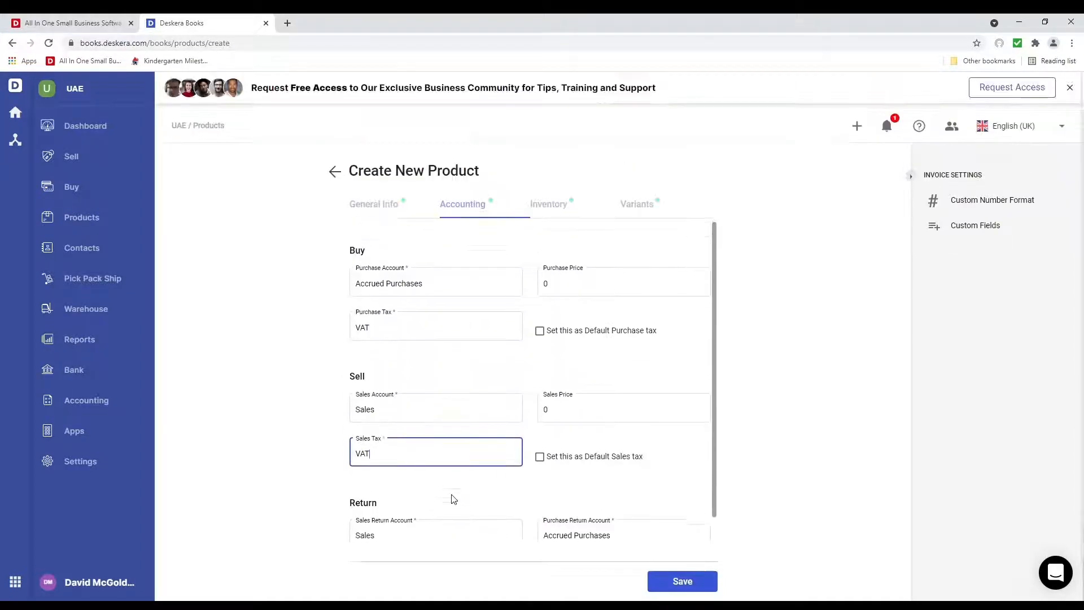
Set the purchase price to 100 and the sales price to 1000
left_click(561, 292)
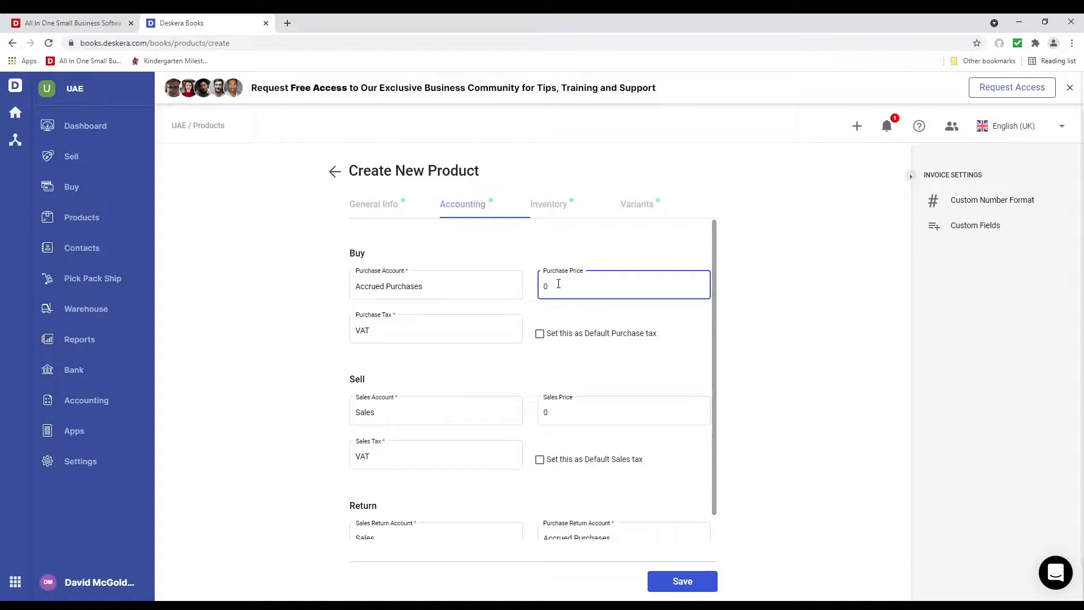
type("100")
left_click(569, 411)
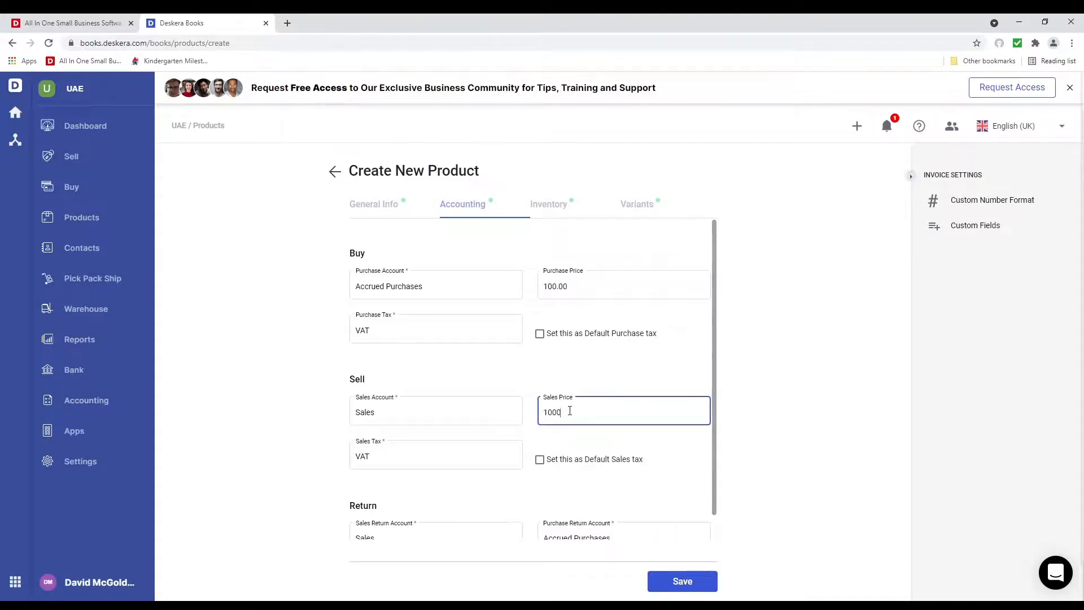
type("1000")
Set the inventory opening quantity to 10 and opening valuation to 1230, then save the product
left_click(544, 207)
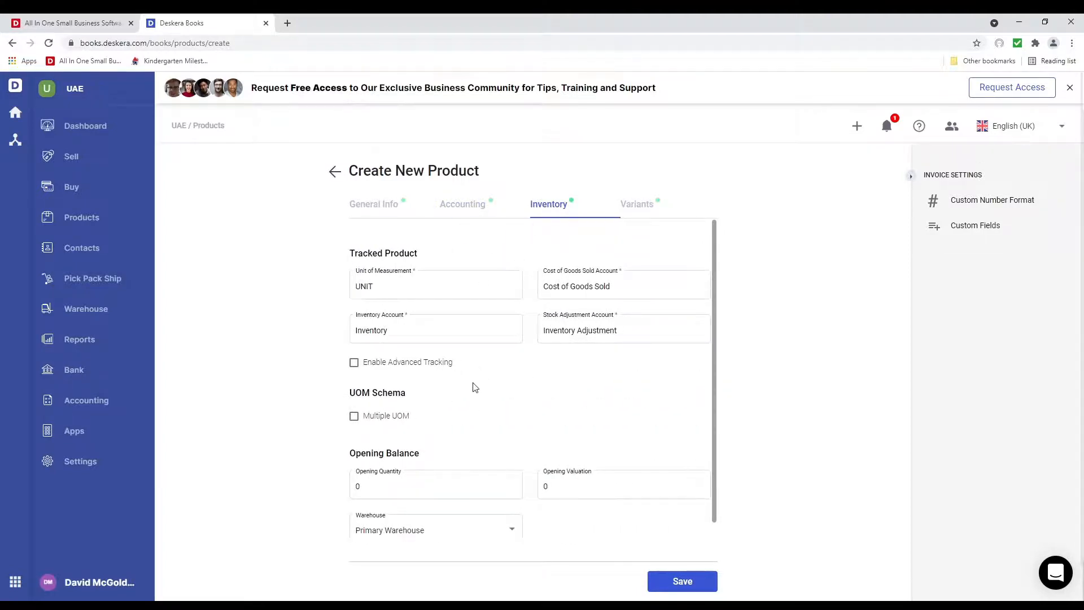
left_click(368, 367)
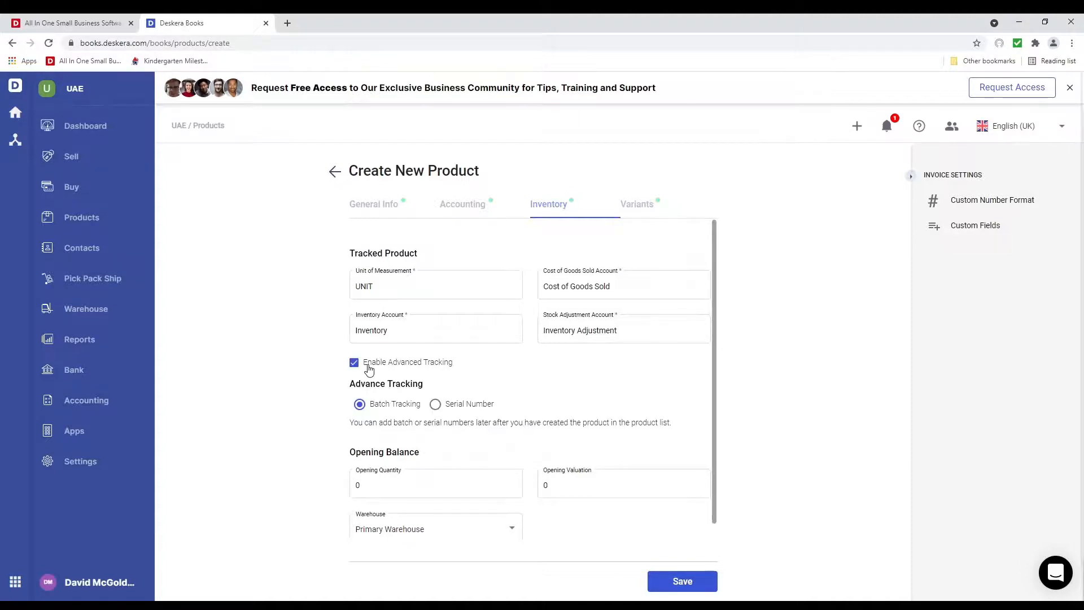
left_click(369, 368)
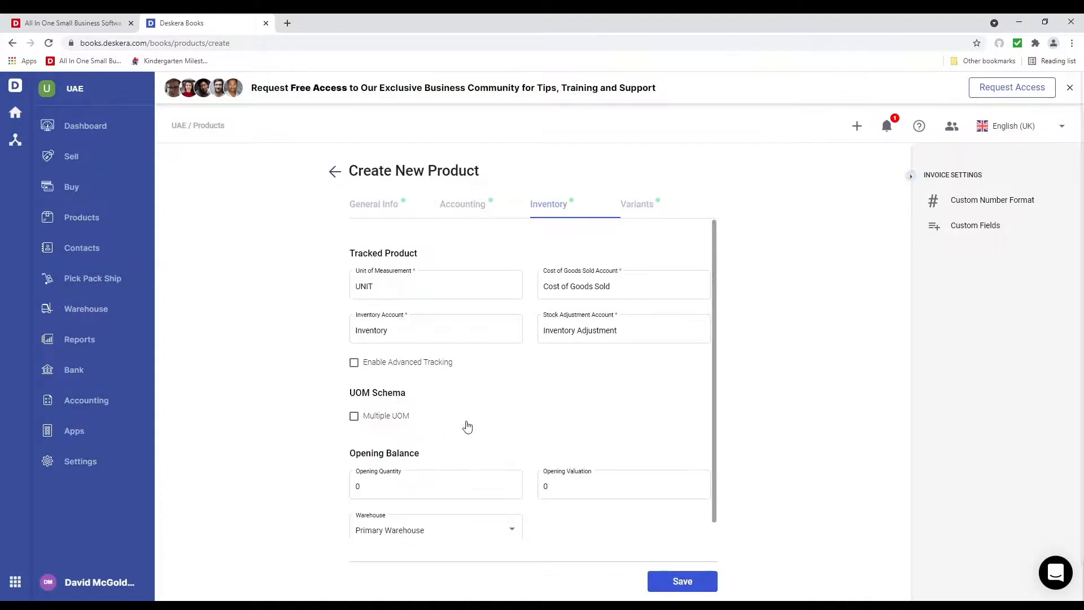
scroll(467, 428, "down", 2)
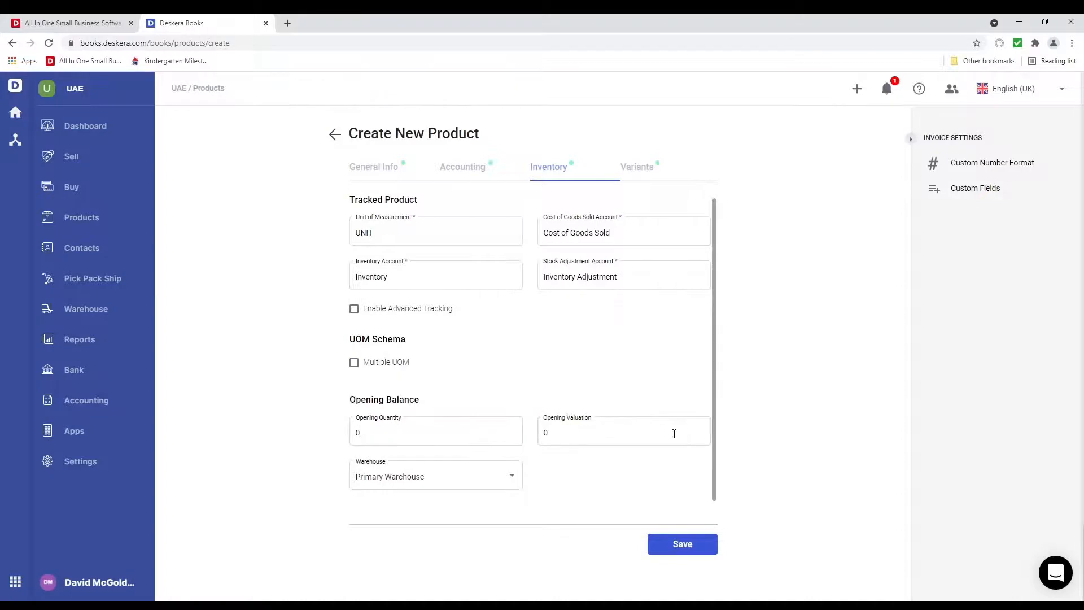
left_click(409, 435)
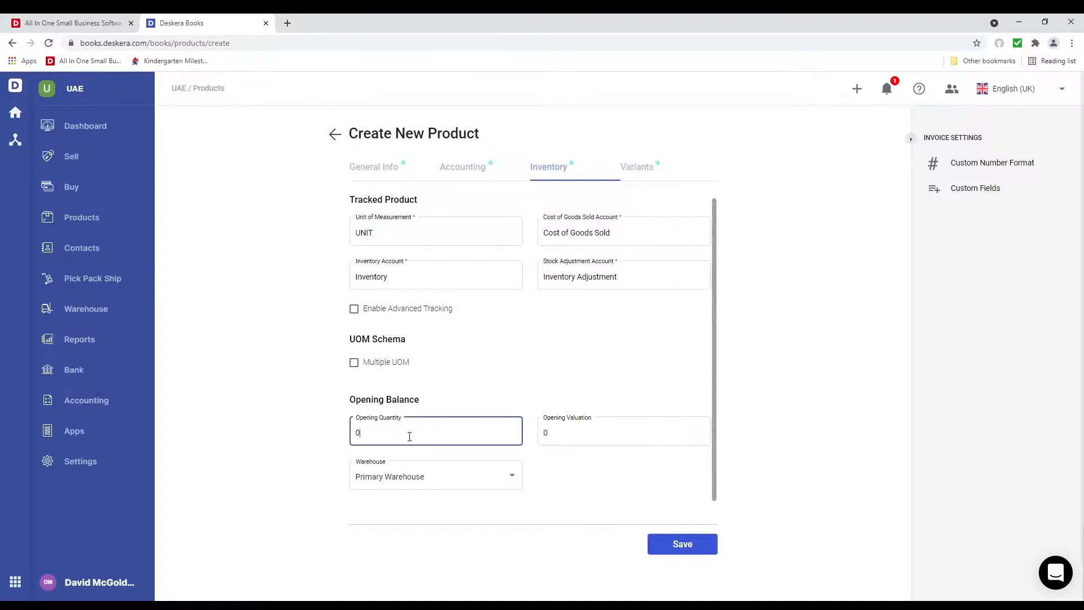
key("BackSpace")
type("10")
key("Tab")
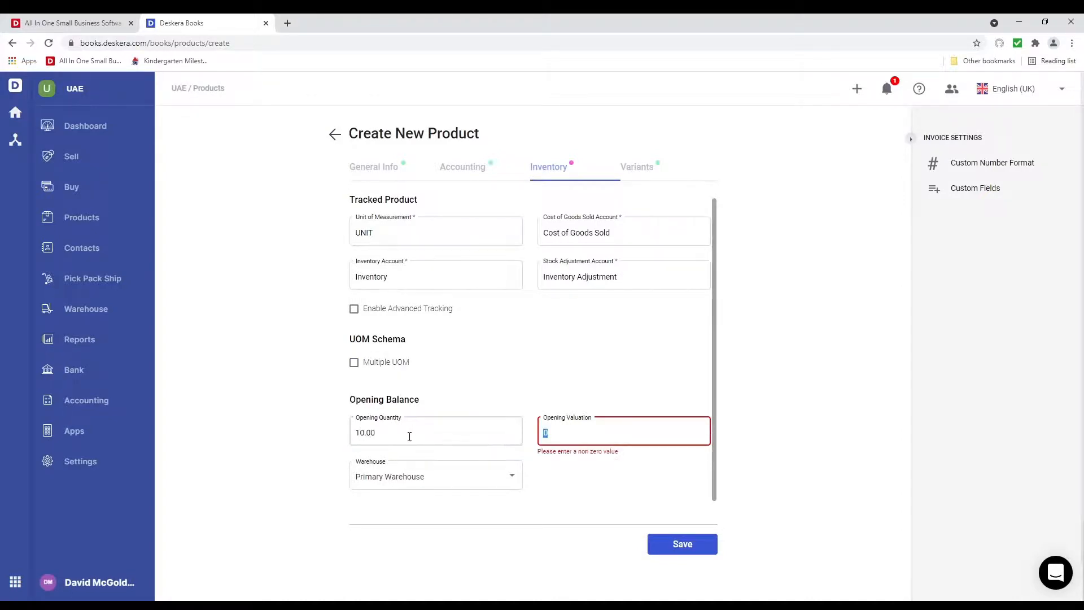
type("123")
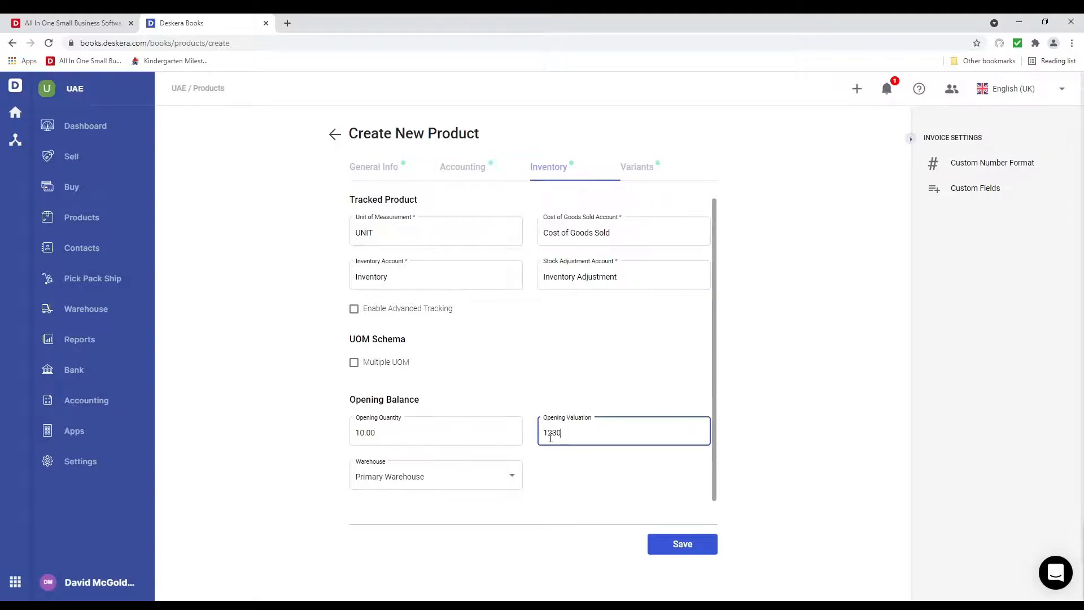
left_click(636, 176)
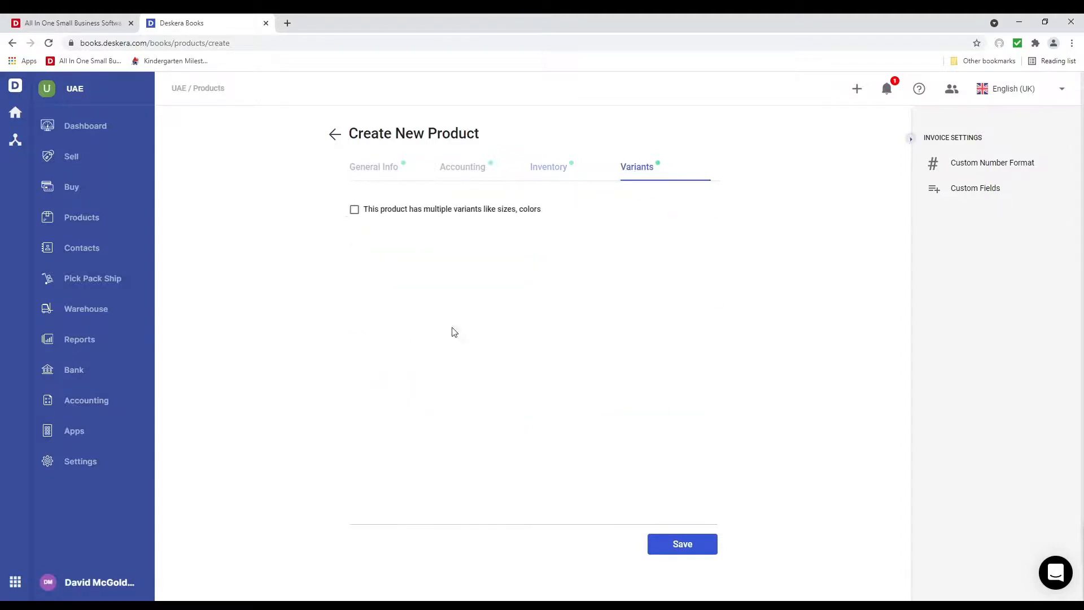
left_click(696, 544)
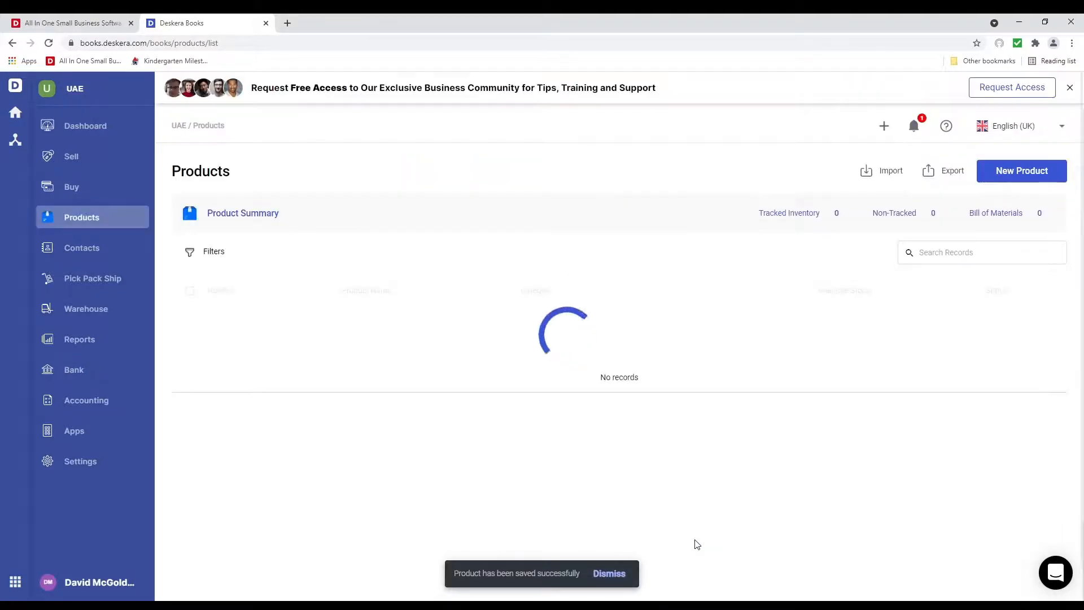
Start another Tracked product named Keyboard and clear its excise product option
left_click(1003, 178)
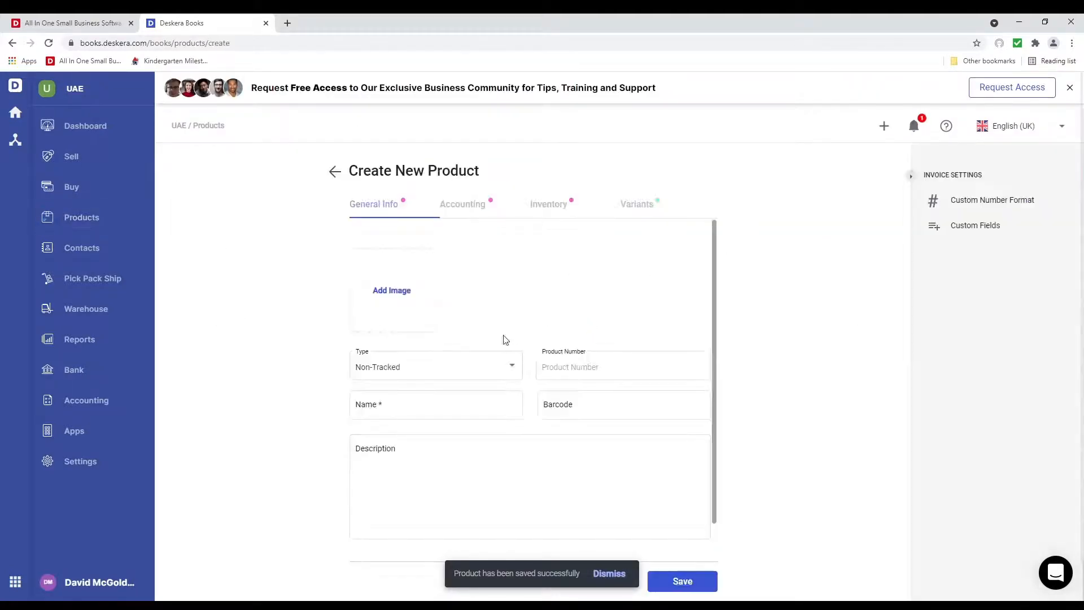
left_click(411, 377)
left_click(411, 391)
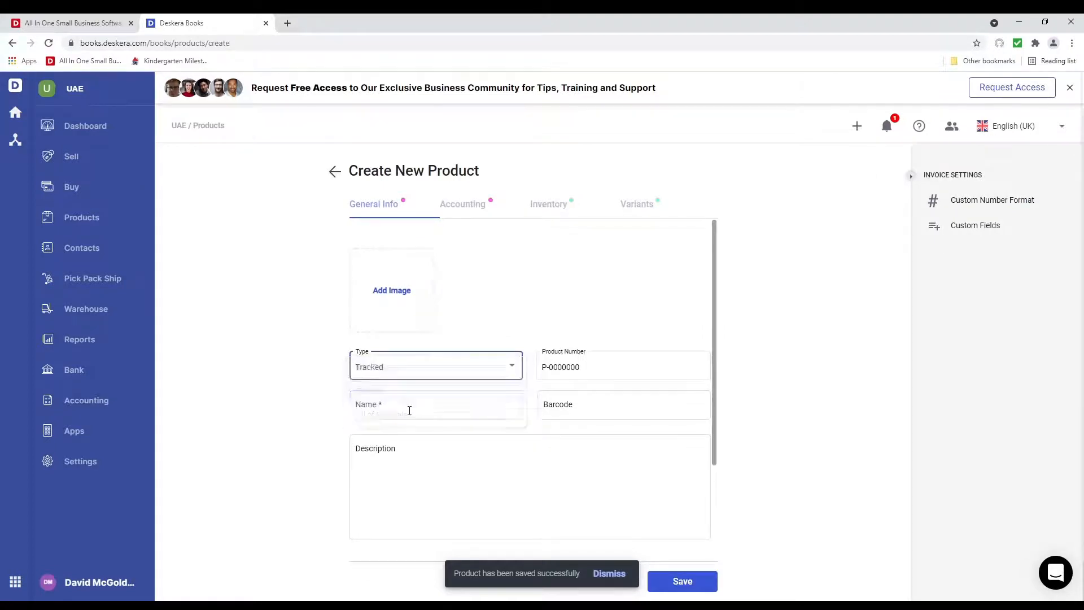
left_click(413, 410)
type("Keybo")
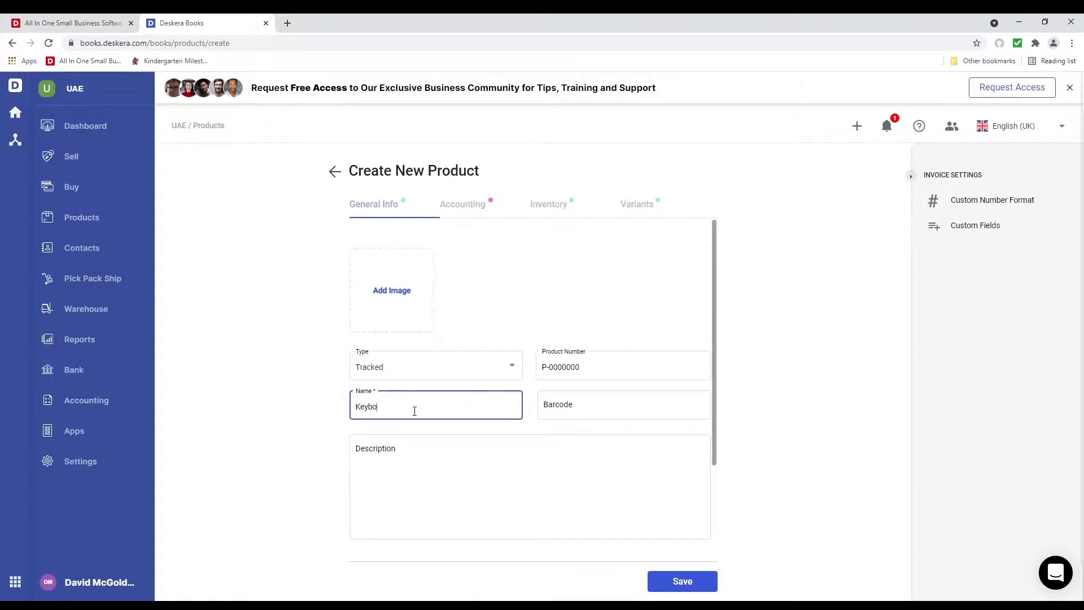
type("ard")
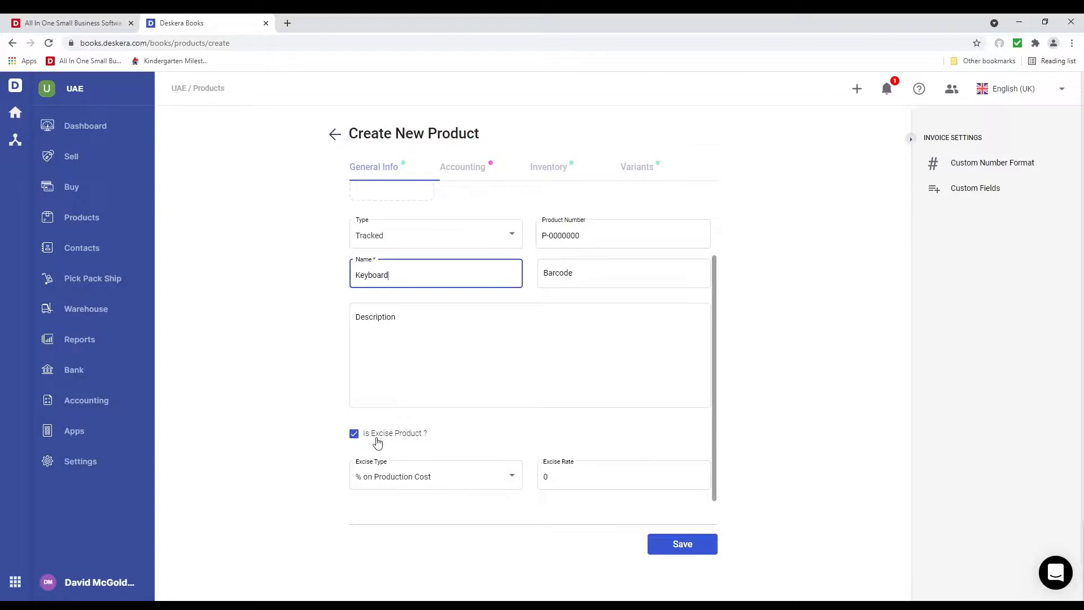
left_click(378, 442)
Set the Keyboard's purchase tax and sales tax both to VAT
left_click(482, 209)
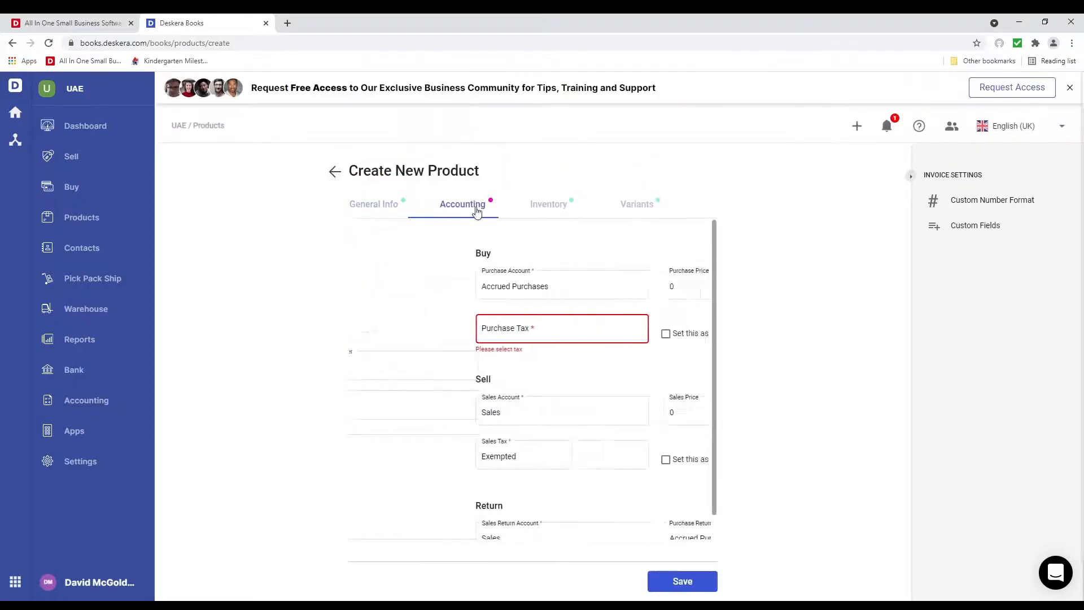
left_click(438, 328)
type("V")
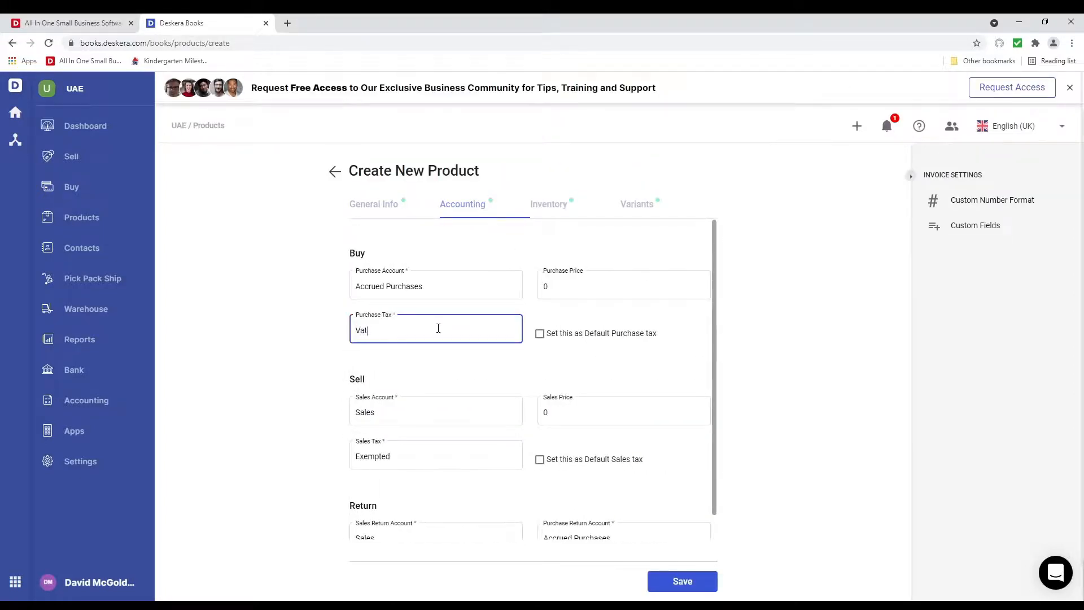
type("at")
left_click(395, 364)
left_click(387, 457)
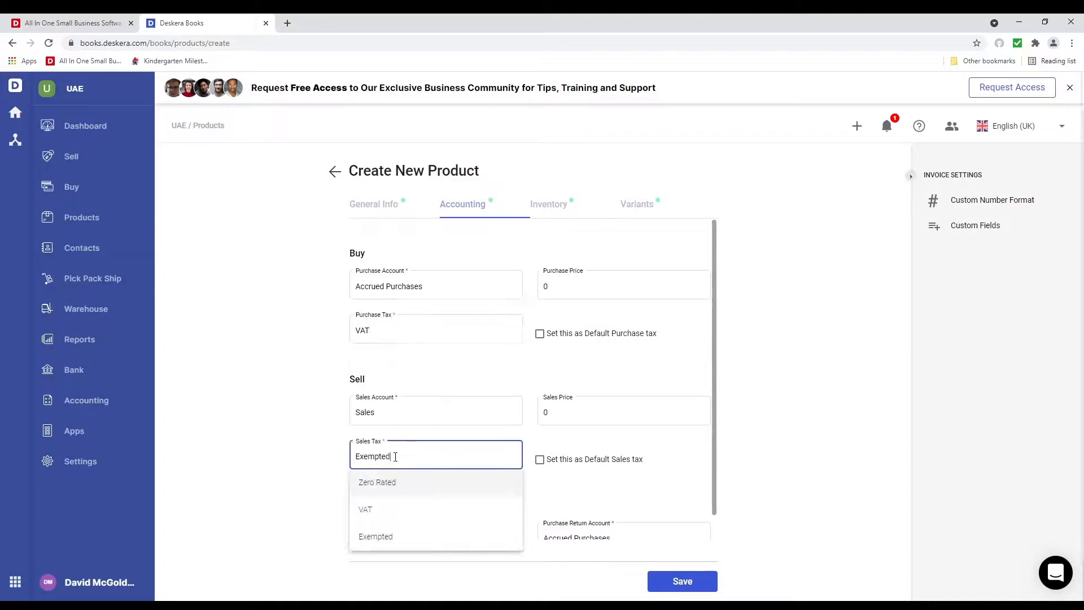
type("Vat")
left_click(383, 507)
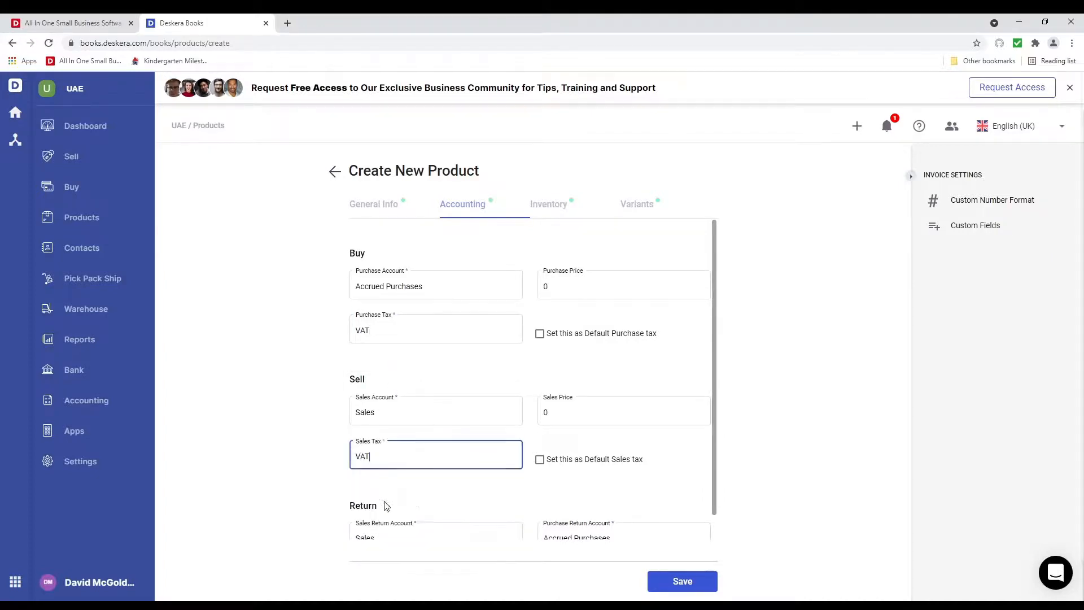
scroll(430, 502, "down", 1)
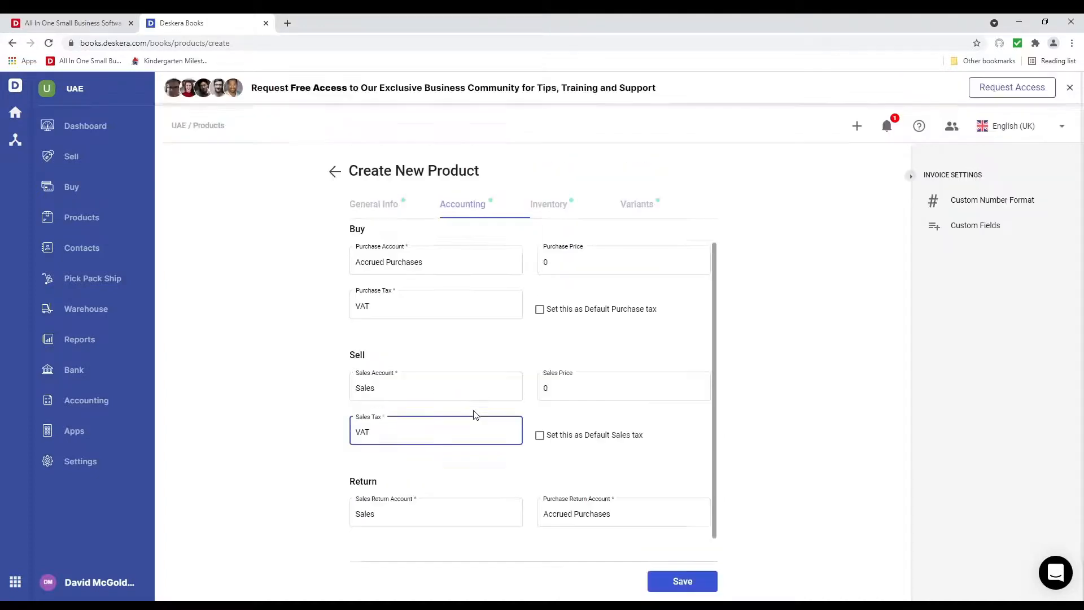
Set the Keyboard's opening quantity to 10 and opening valuation to 300
left_click(545, 209)
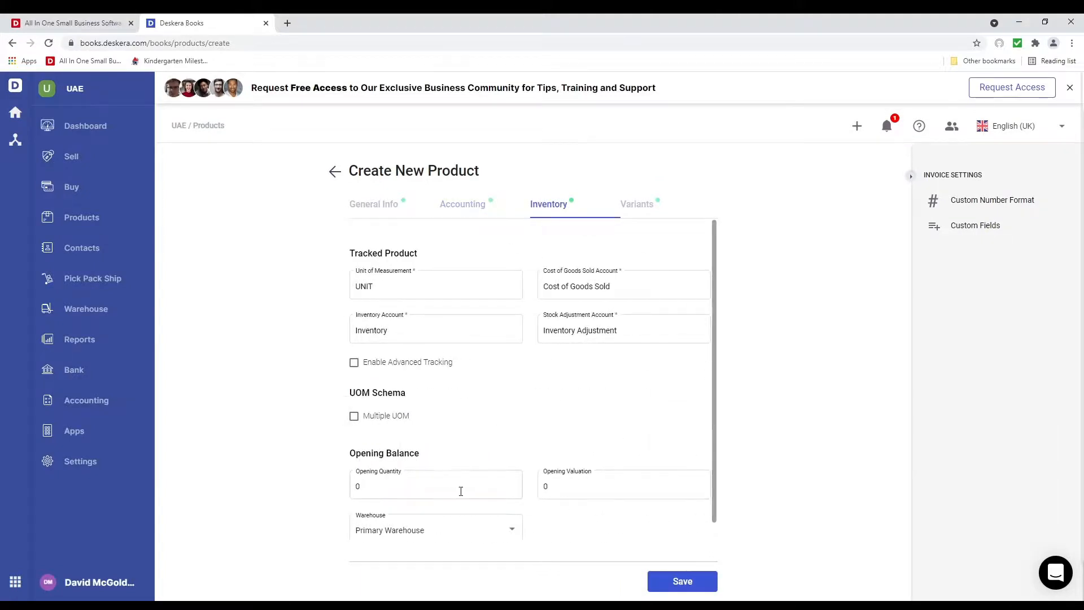
left_click(456, 489)
key("BackSpace")
type("10")
key("Tab")
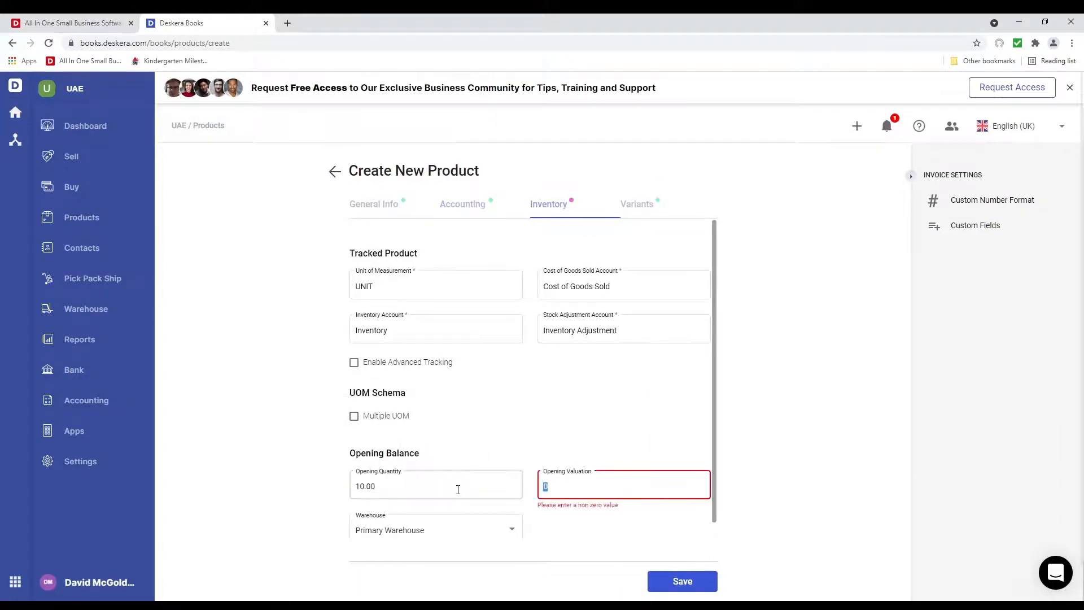
type("30")
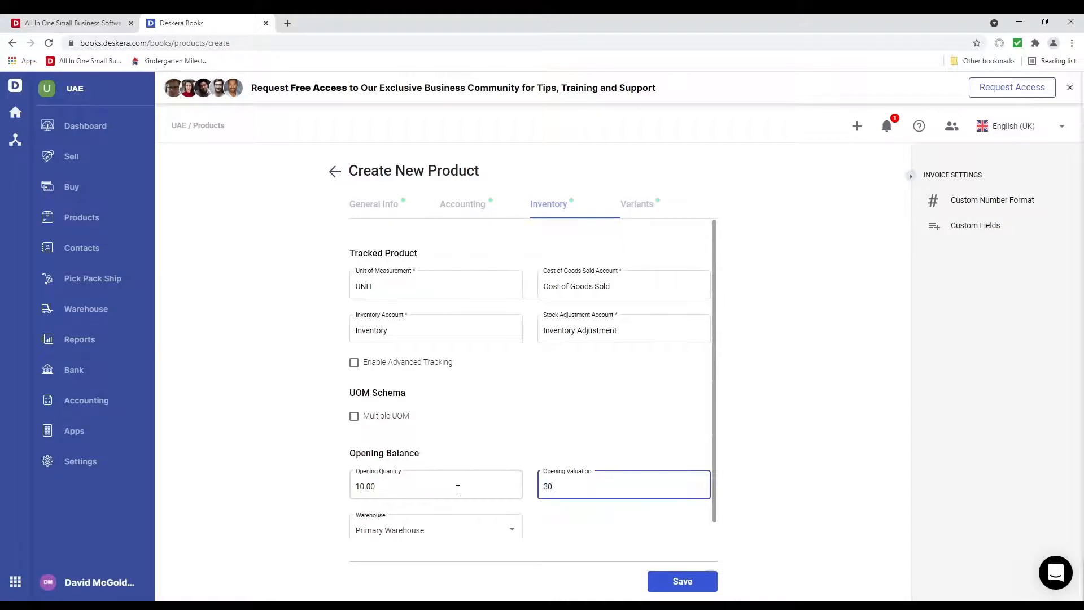
Set the Keyboard's purchase price to 10 and sales price to 30
left_click(468, 206)
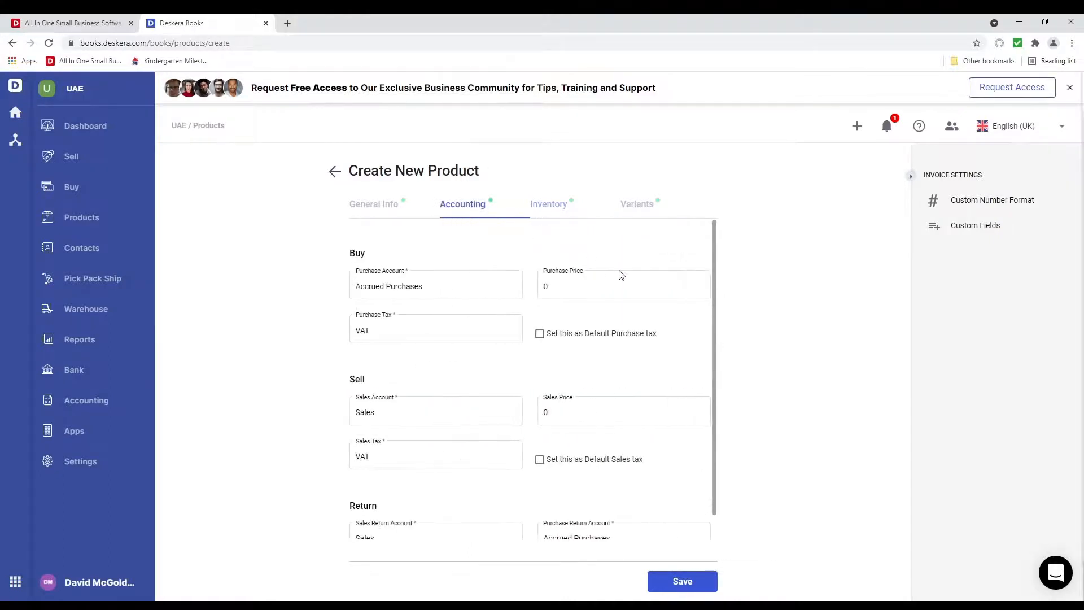
left_click(608, 288)
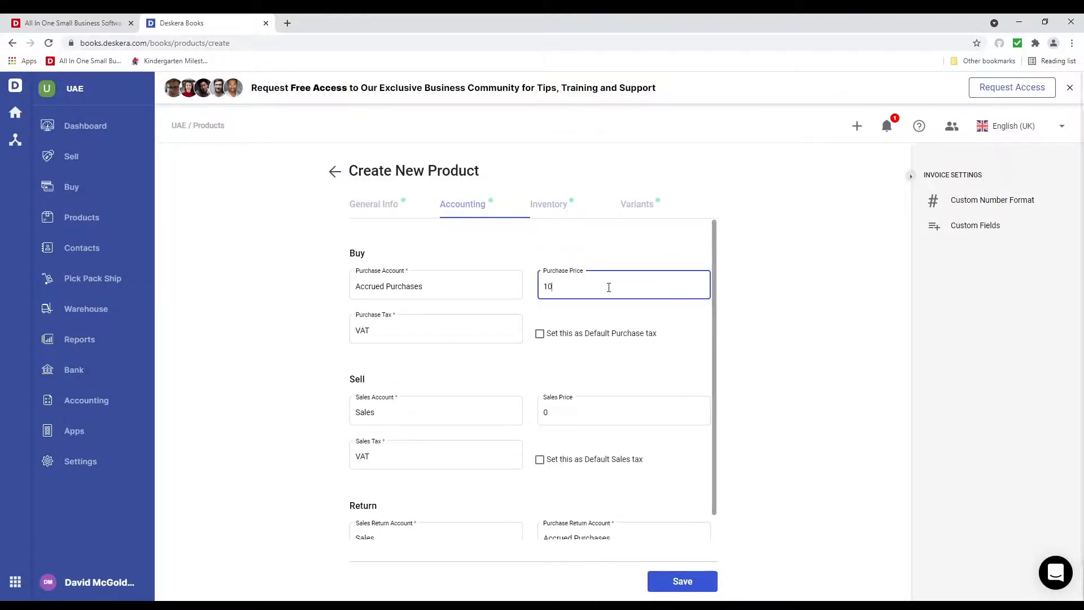
left_click(570, 415)
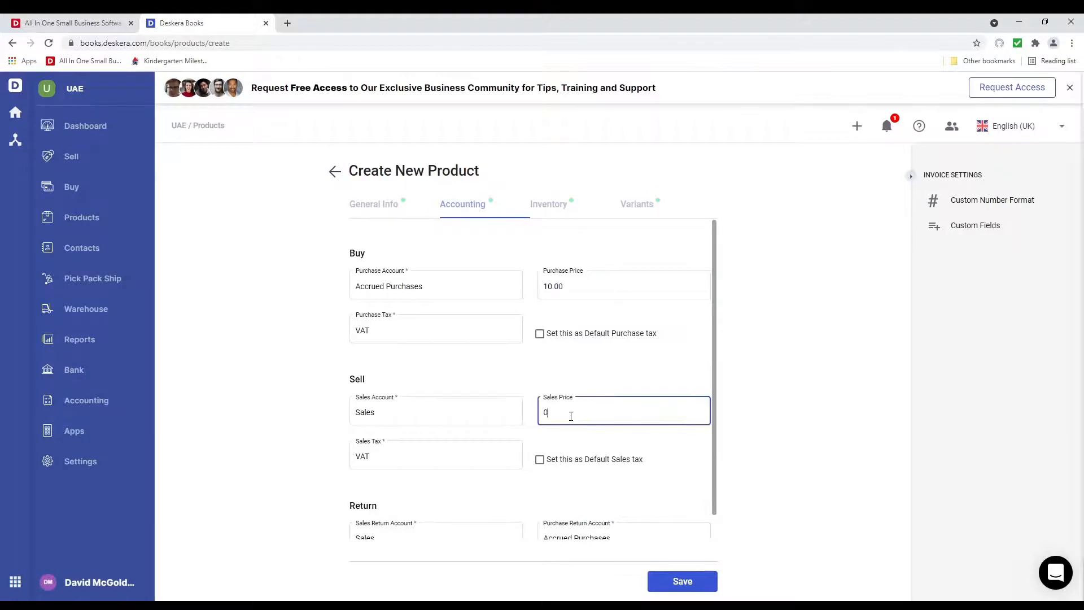
type("30")
Review the inventory and variants settings and save the Keyboard product
left_click(546, 206)
left_click(550, 486)
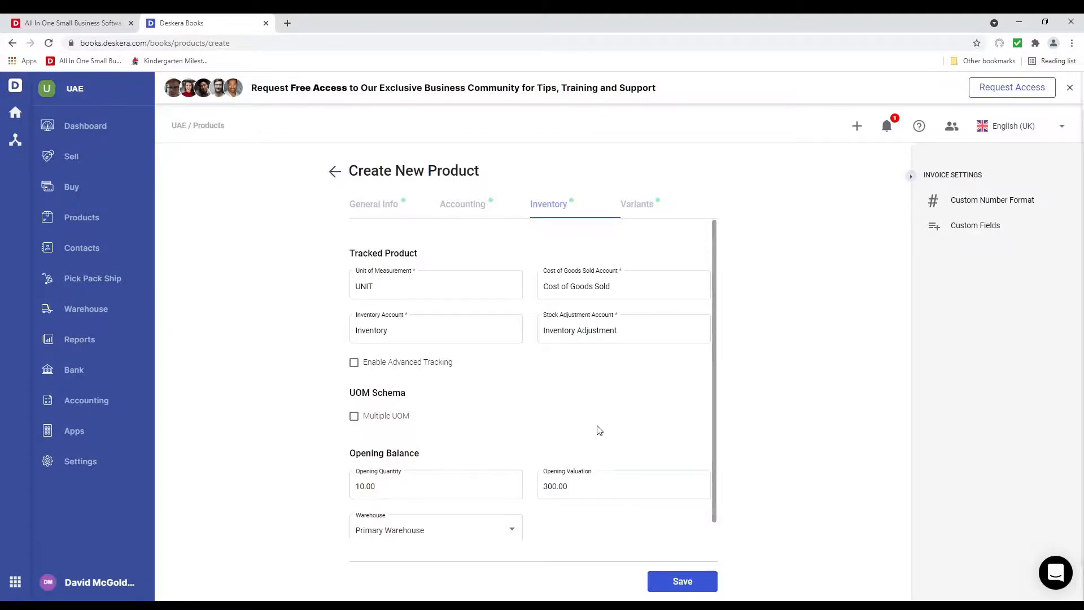
left_click(631, 204)
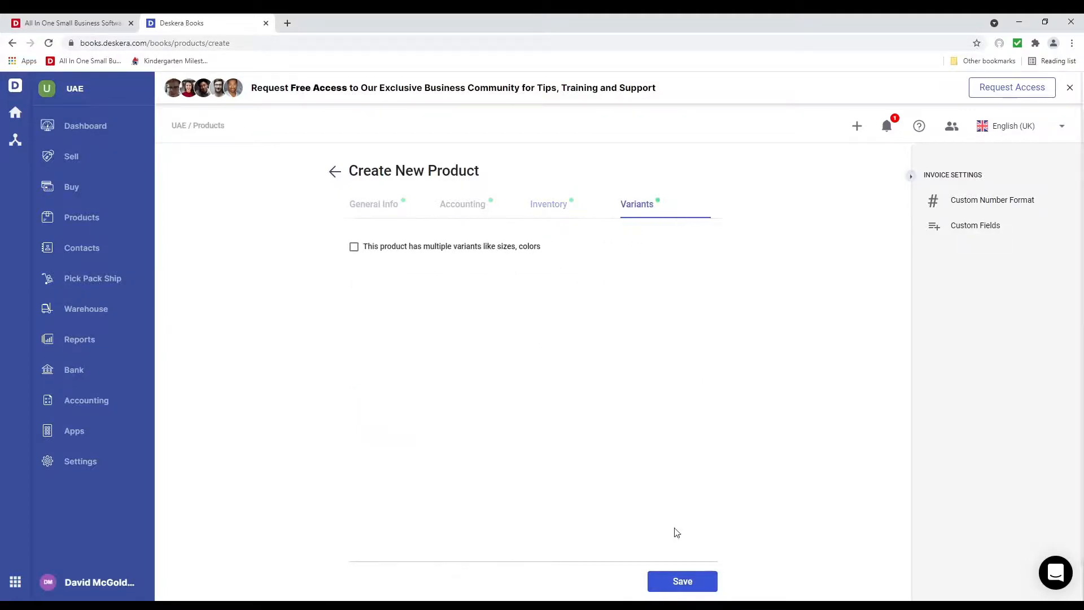
left_click(682, 582)
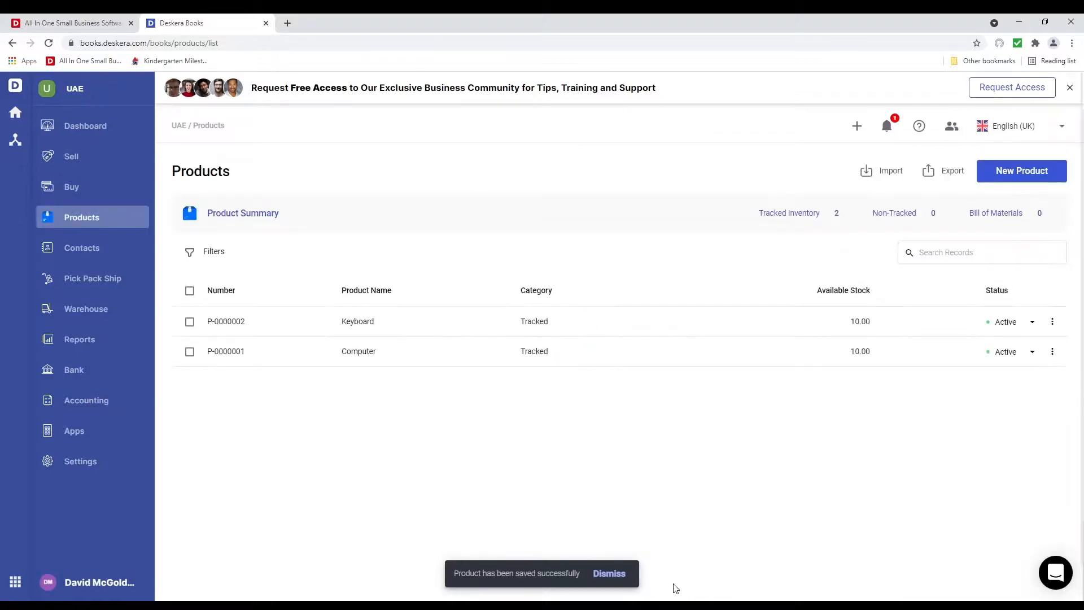
Create a new sales invoice and select VAT Computers as the contact
left_click(77, 163)
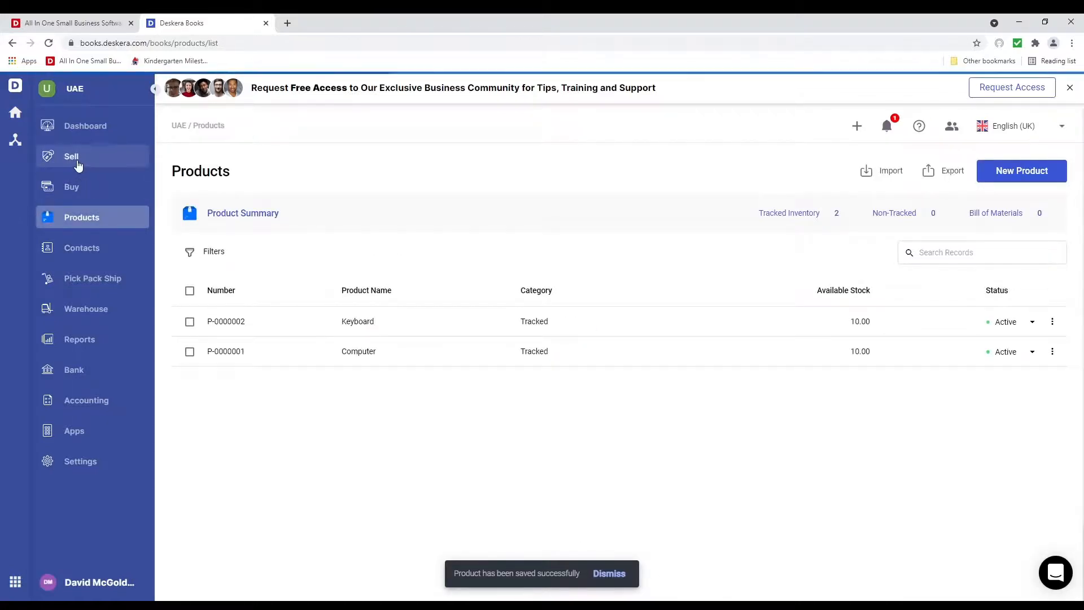
left_click(813, 272)
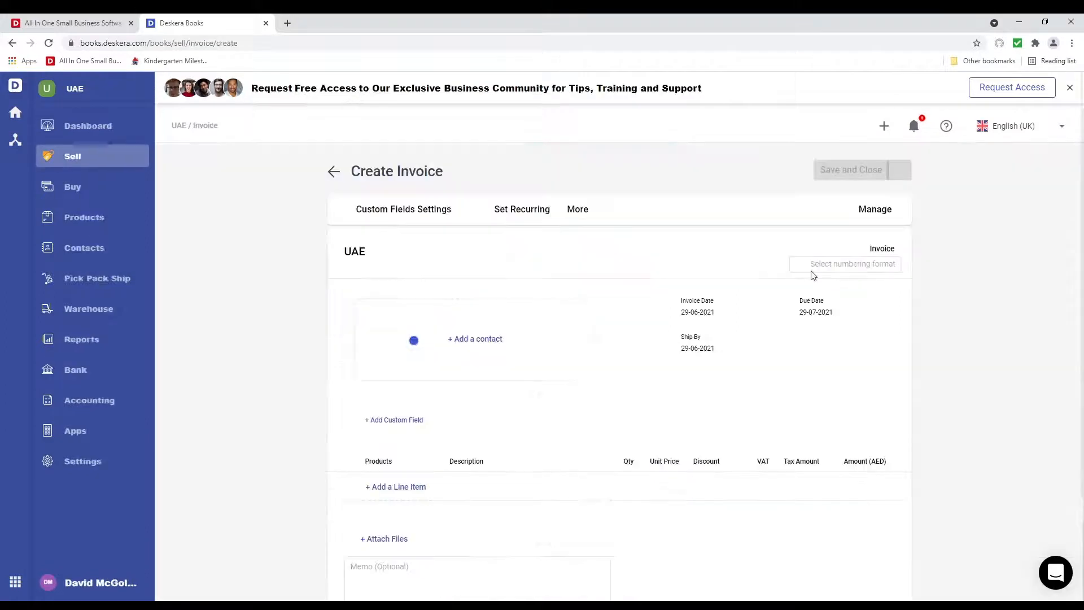
left_click(490, 352)
type("vat")
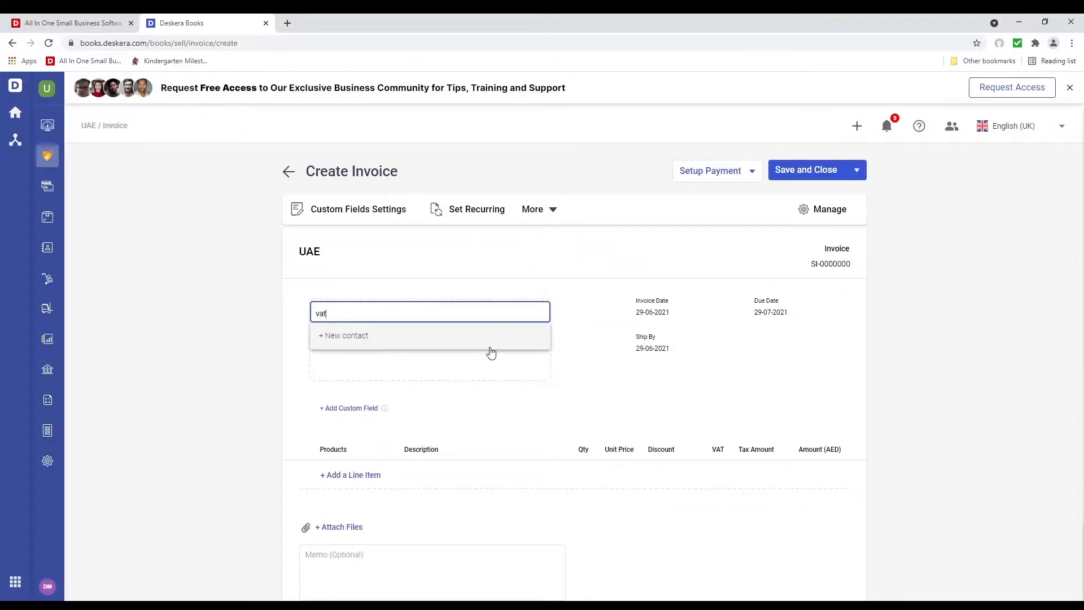
left_click(474, 372)
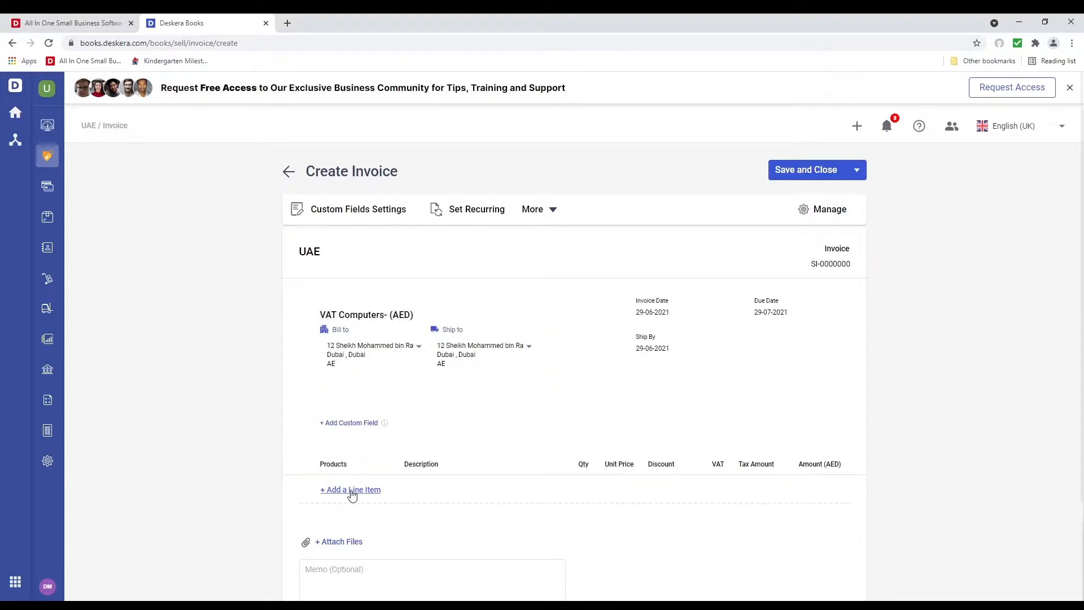
Add a line item for the Computer product to the invoice
left_click(352, 495)
type("com")
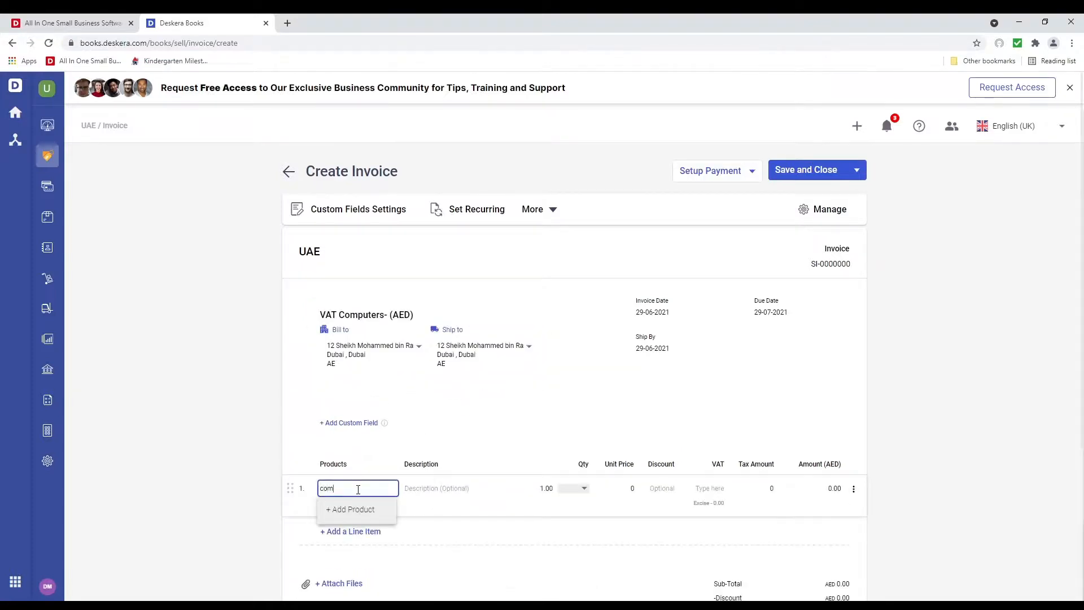
left_click(350, 536)
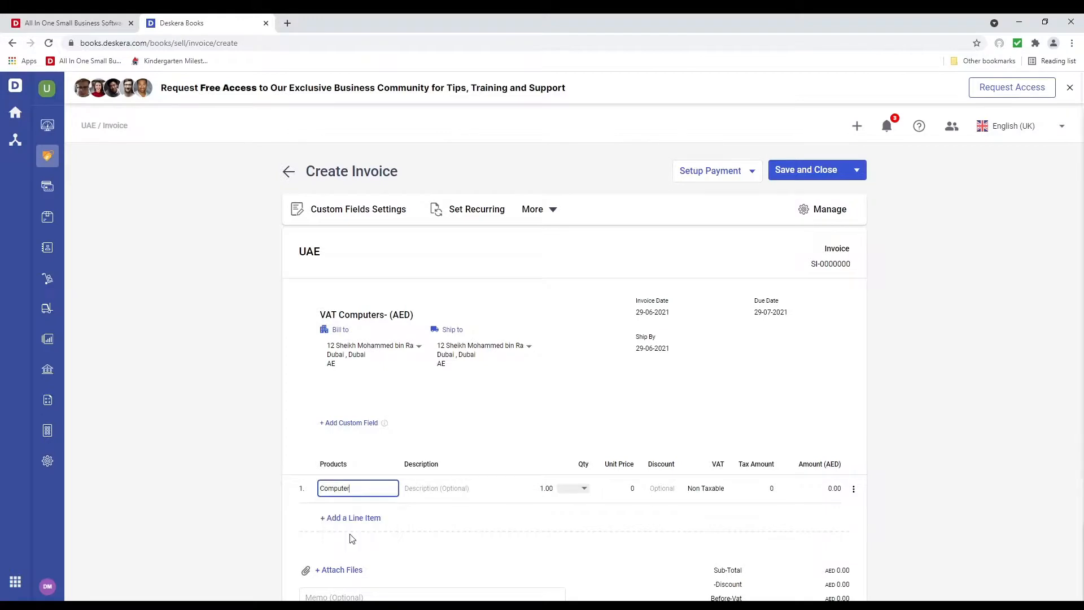
scroll(573, 520, "down", 2)
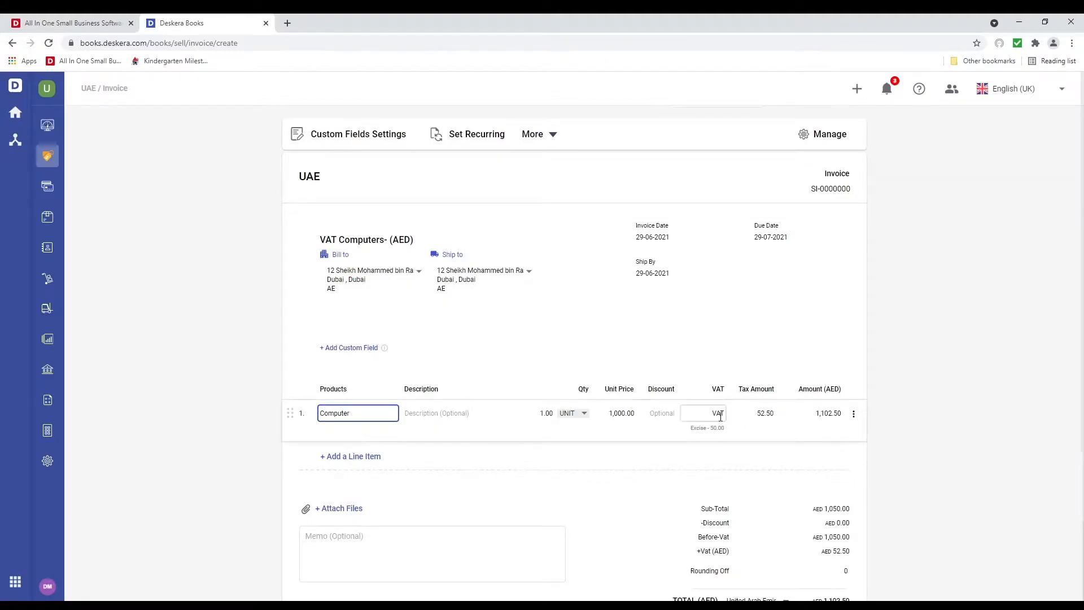
Set the Computer line's unit price to 2000 and save and close the invoice
left_click(629, 413)
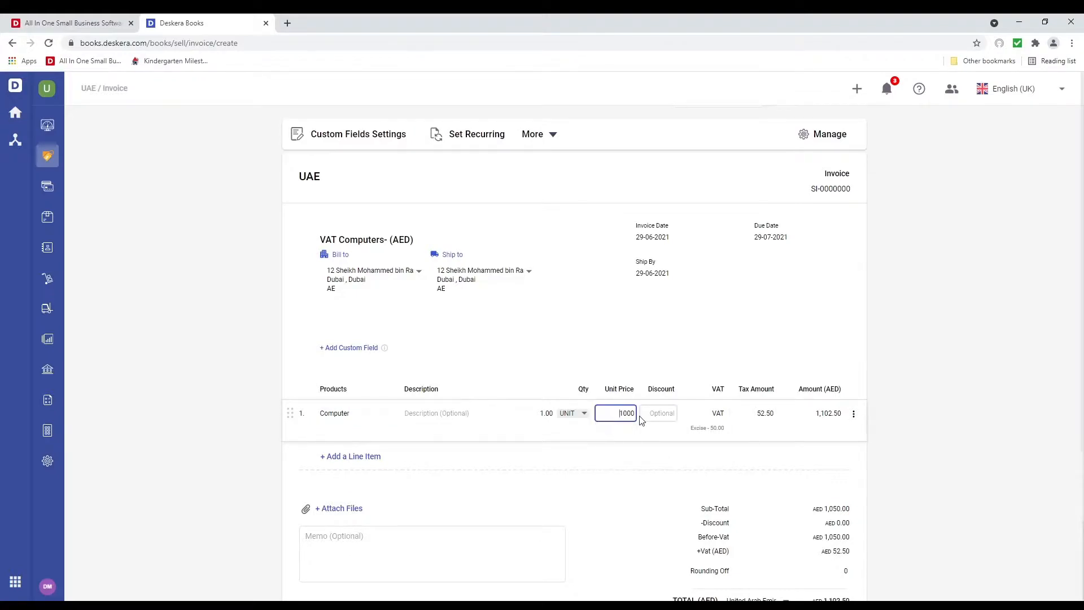
left_click(672, 472)
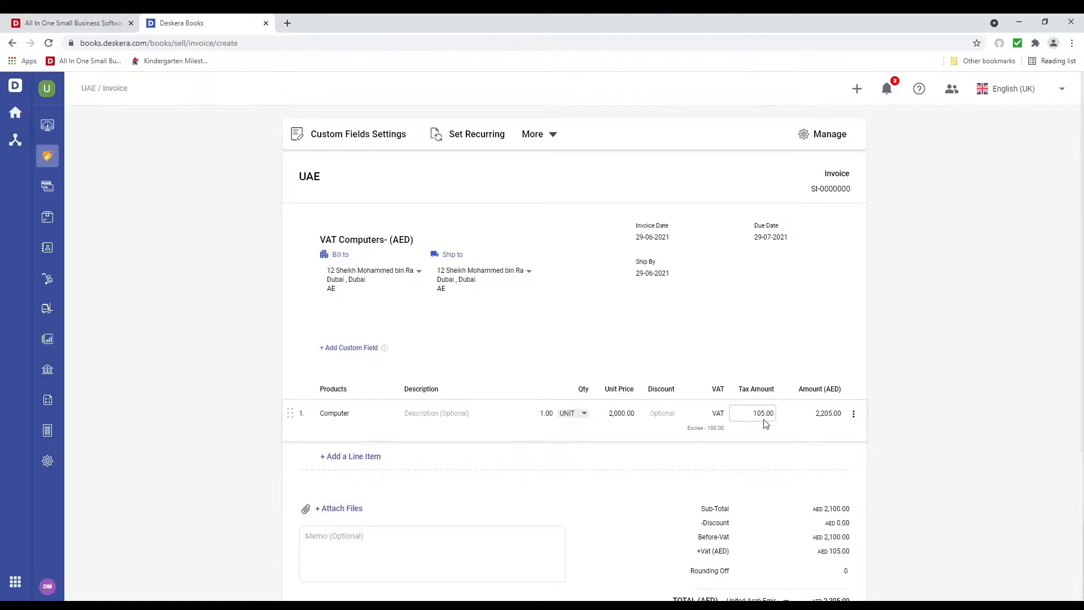
scroll(764, 423, "down", 2)
scroll(760, 416, "up", 4)
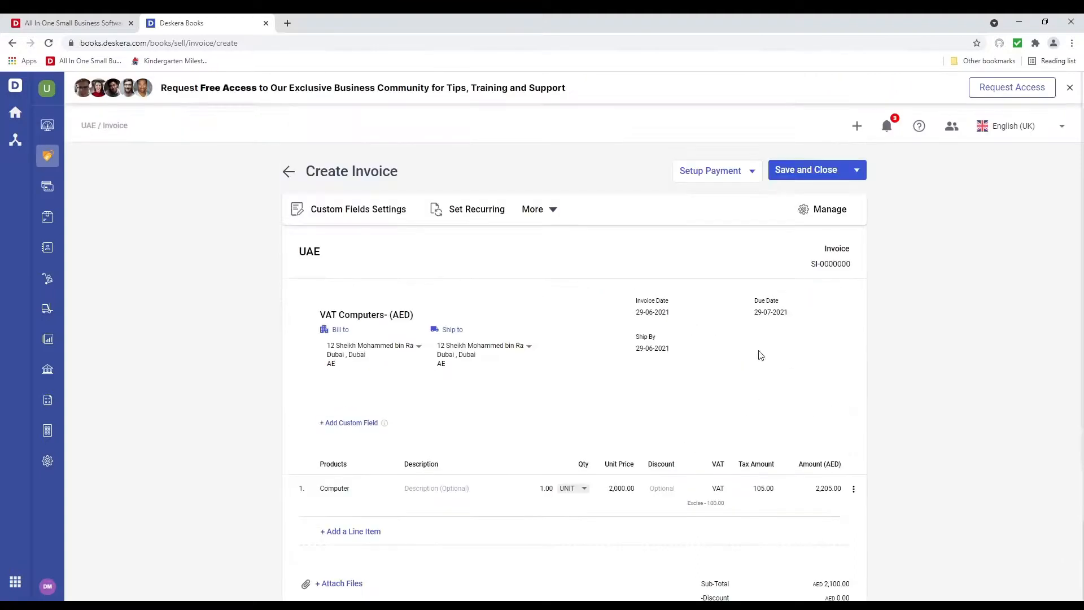
left_click(796, 172)
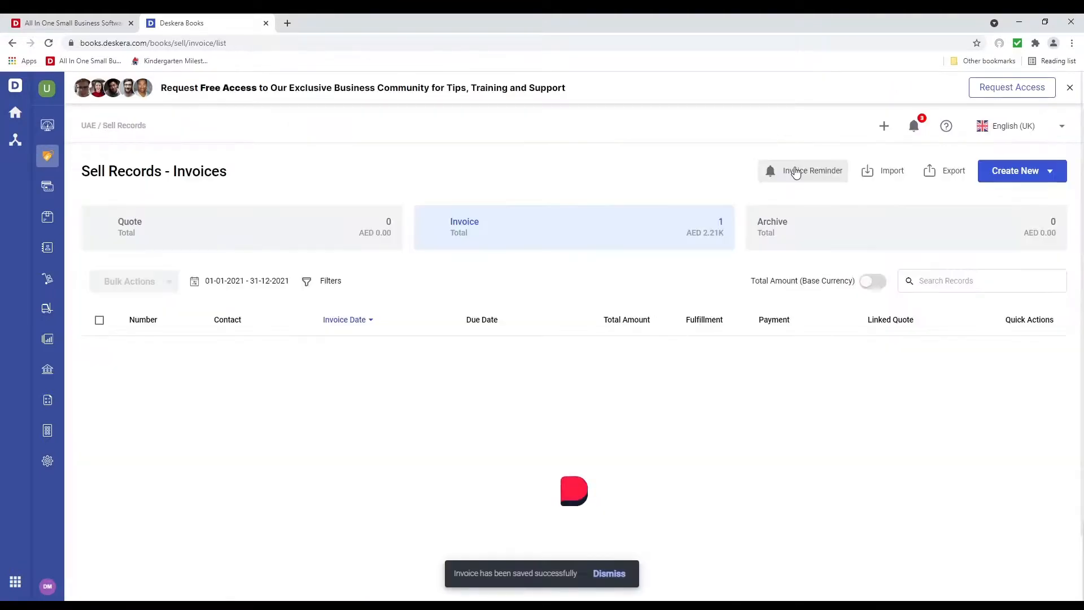
Create a new purchase bill and select India Keyboards as the contact
left_click(42, 188)
left_click(812, 270)
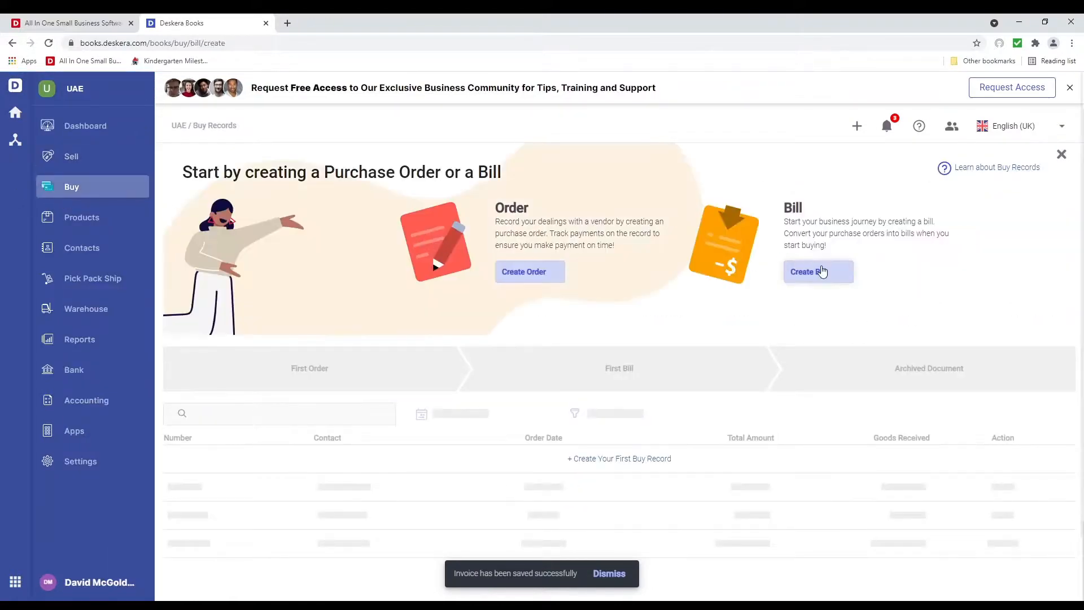
left_click(460, 329)
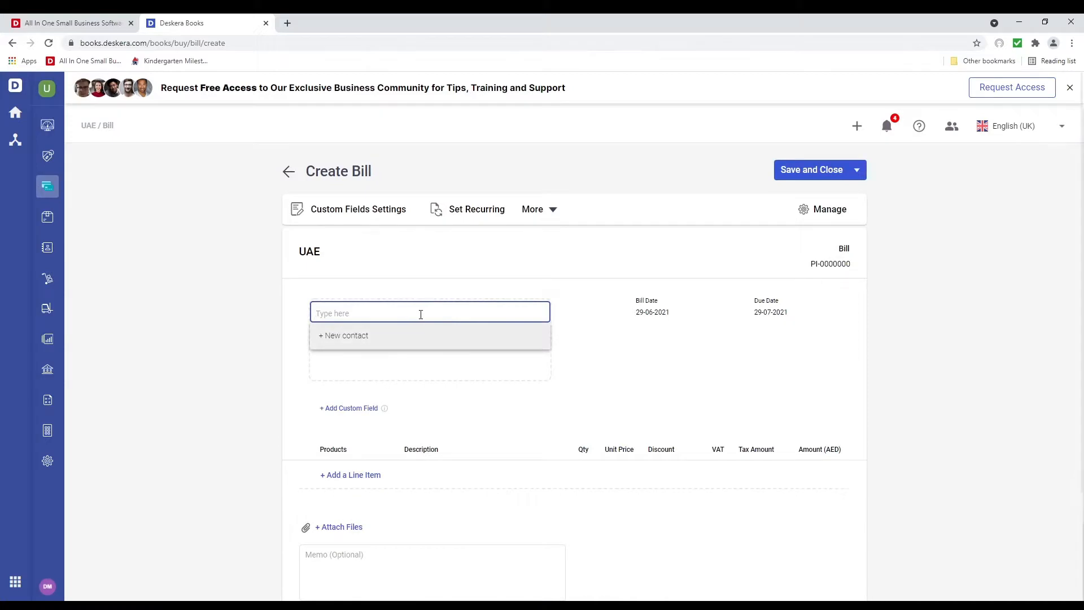
type("in")
left_click(411, 364)
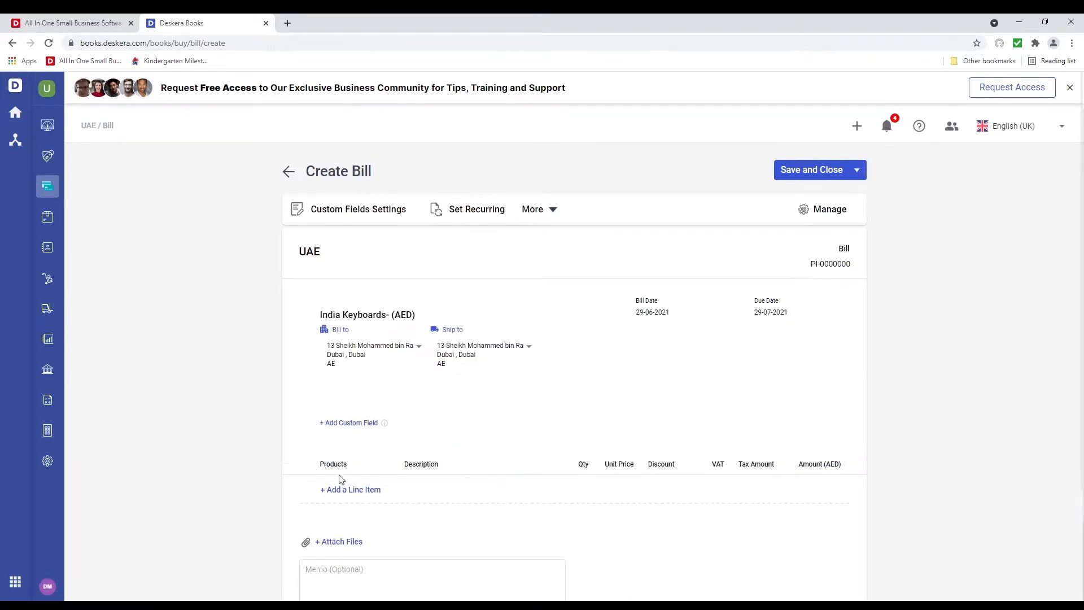
Add a Keyboard line item to the bill with a quantity of 10
left_click(343, 489)
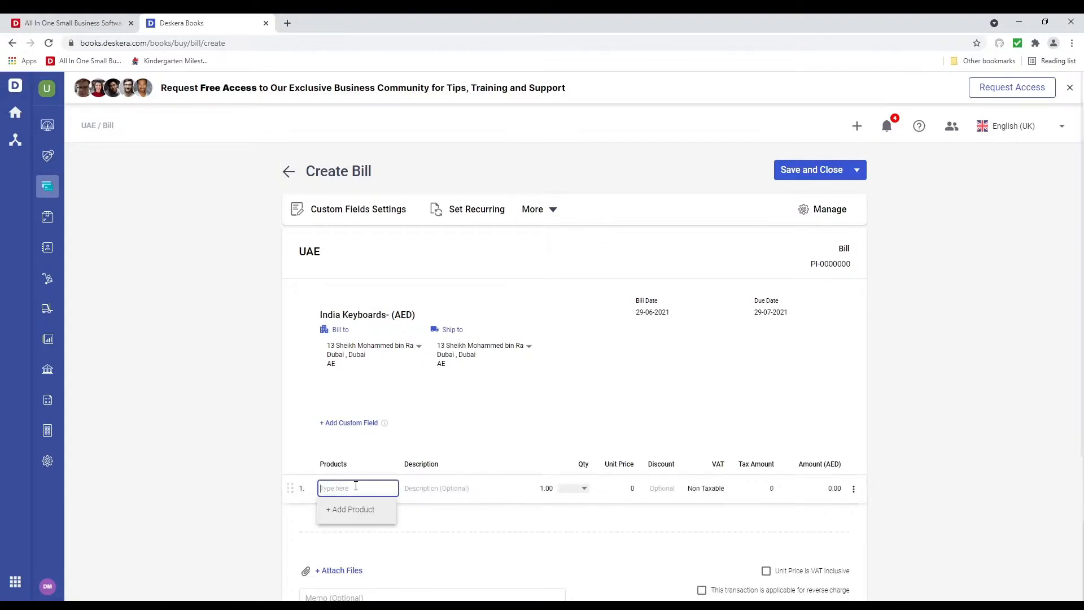
type("key")
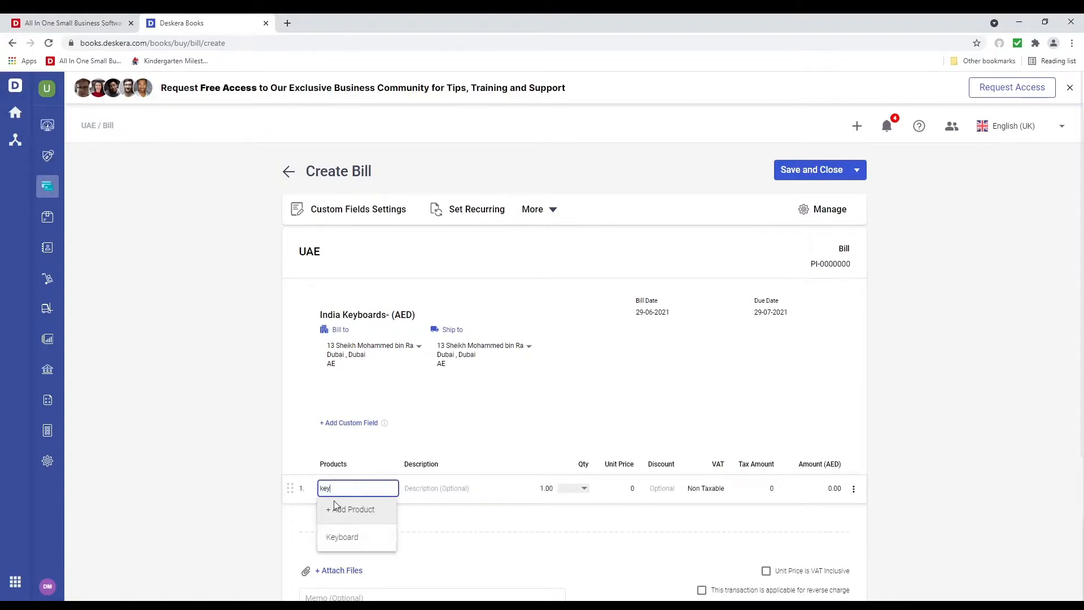
left_click(332, 536)
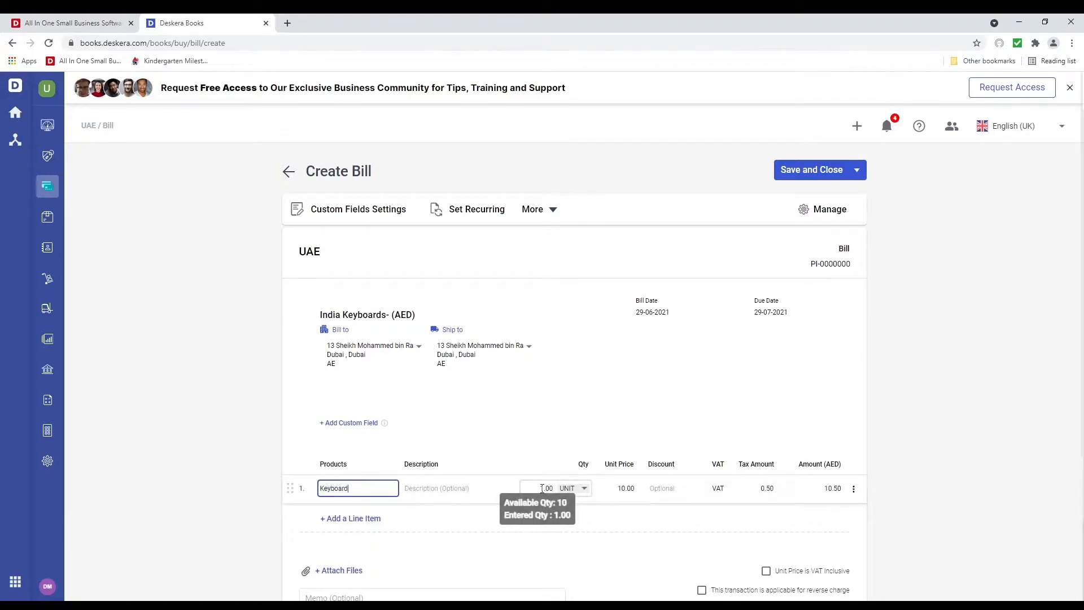
left_click(542, 488)
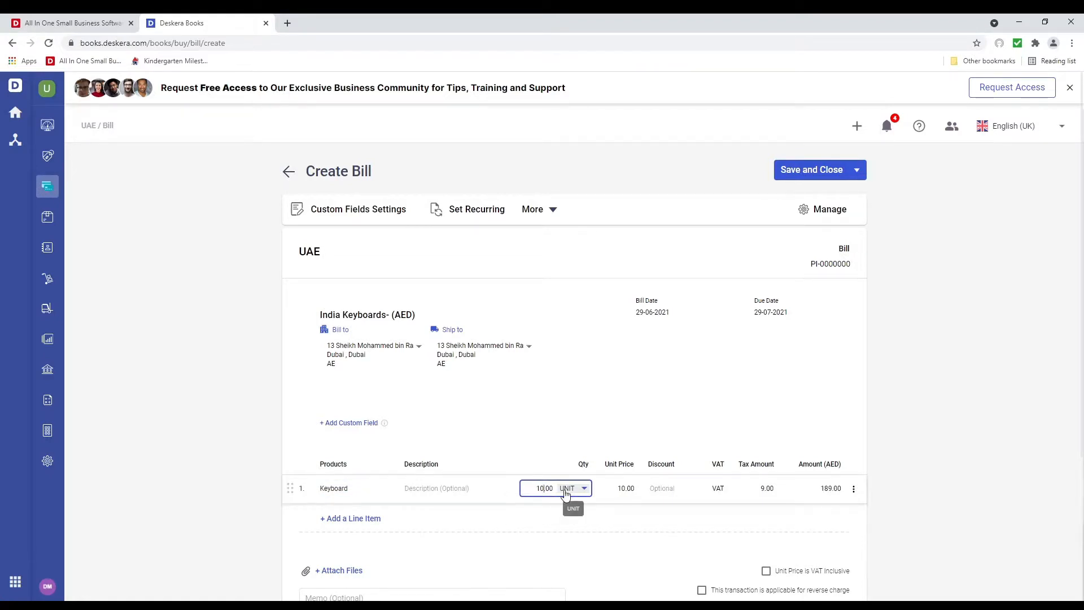
left_click(570, 519)
Mark the bill transaction as applicable for reverse charge
scroll(610, 483, "down", 1)
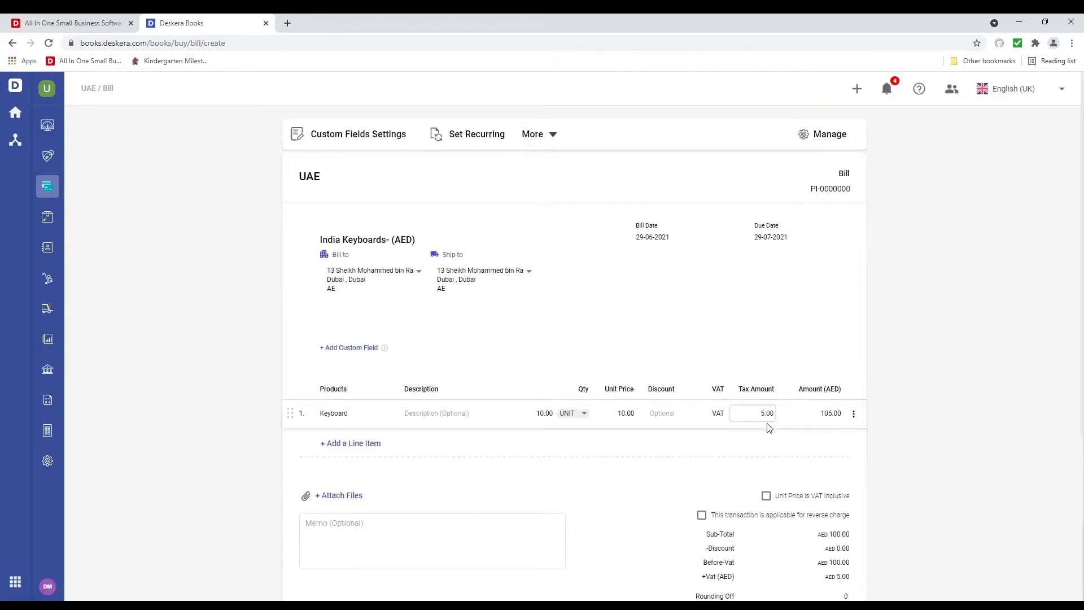
scroll(768, 429, "down", 1)
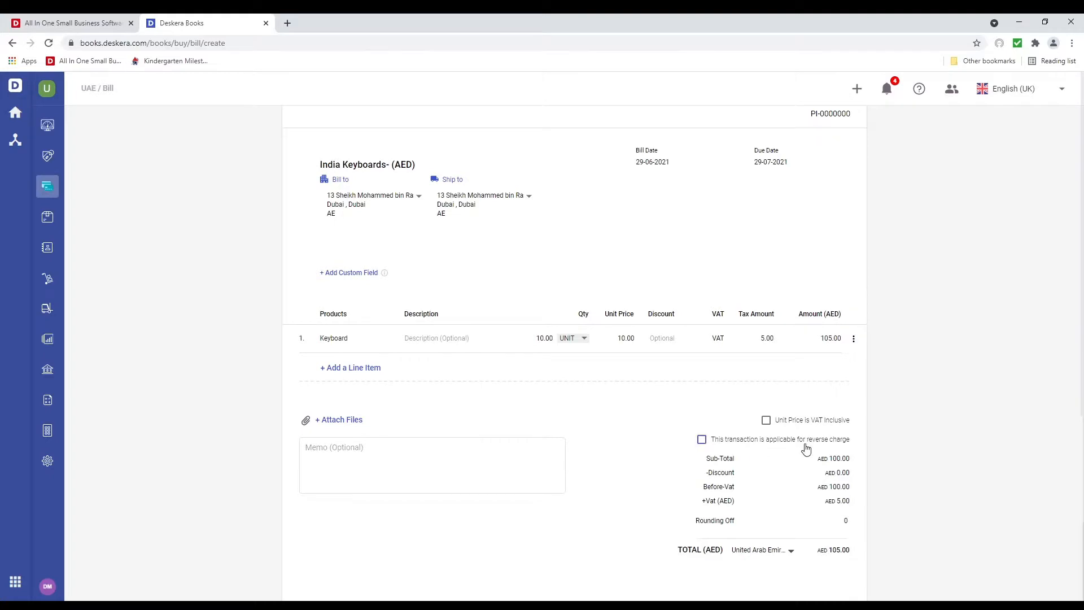
left_click(701, 439)
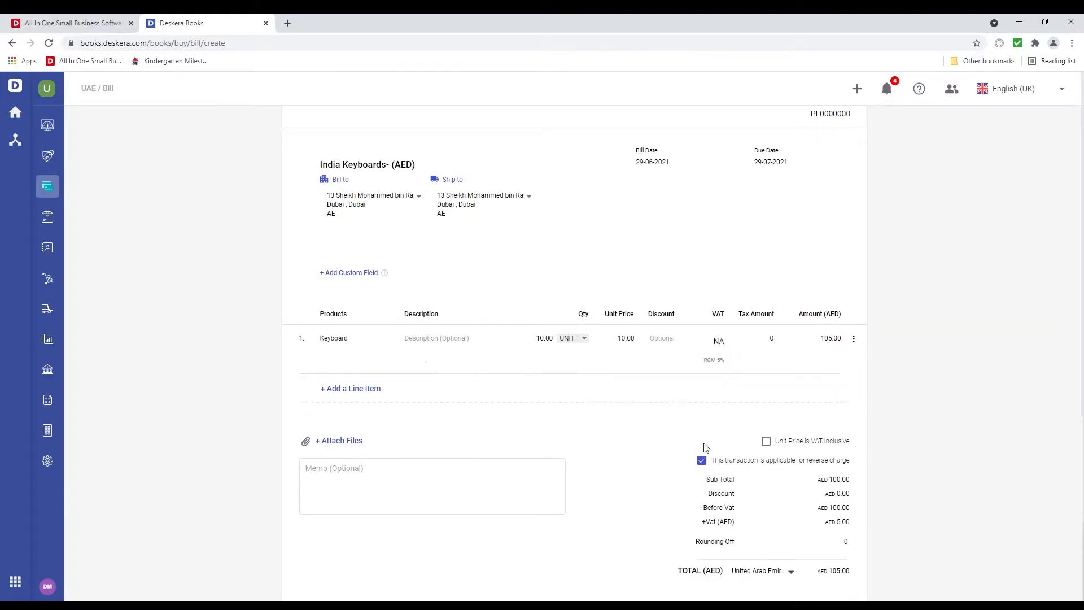
Save and close the purchase bill
mouse_move(705, 368)
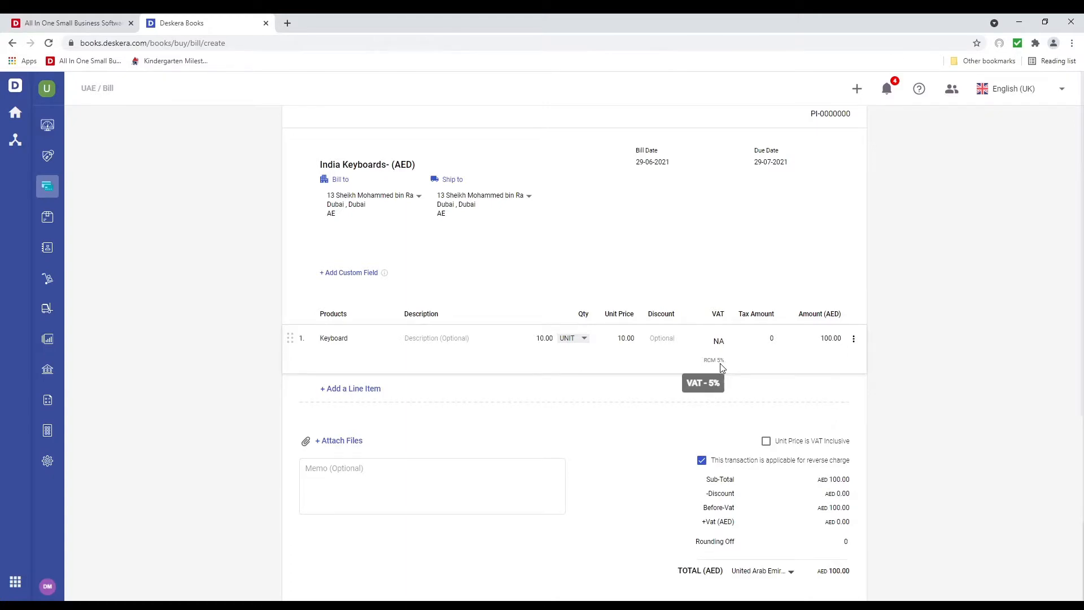
scroll(740, 499, "up", 2)
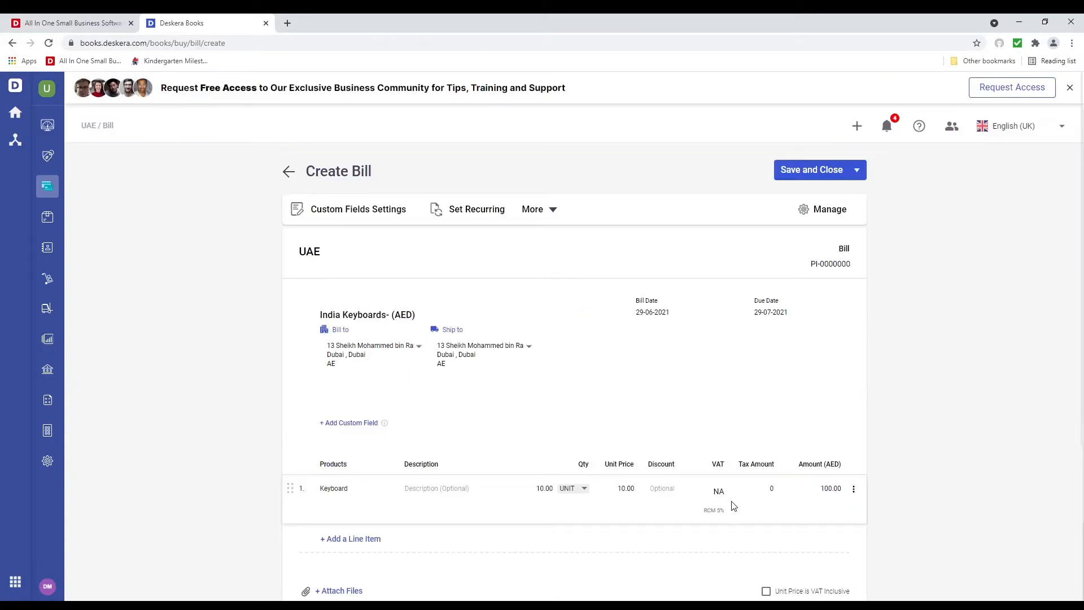
left_click(793, 177)
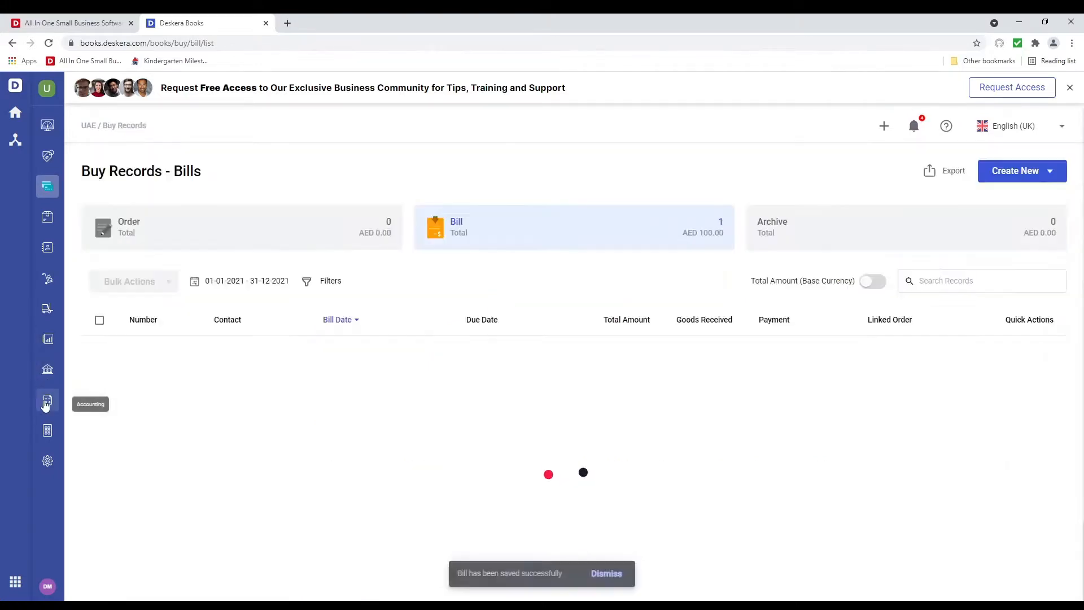
Open the journal entries and expand the entries for the sales invoice and the purchase bill
left_click(46, 402)
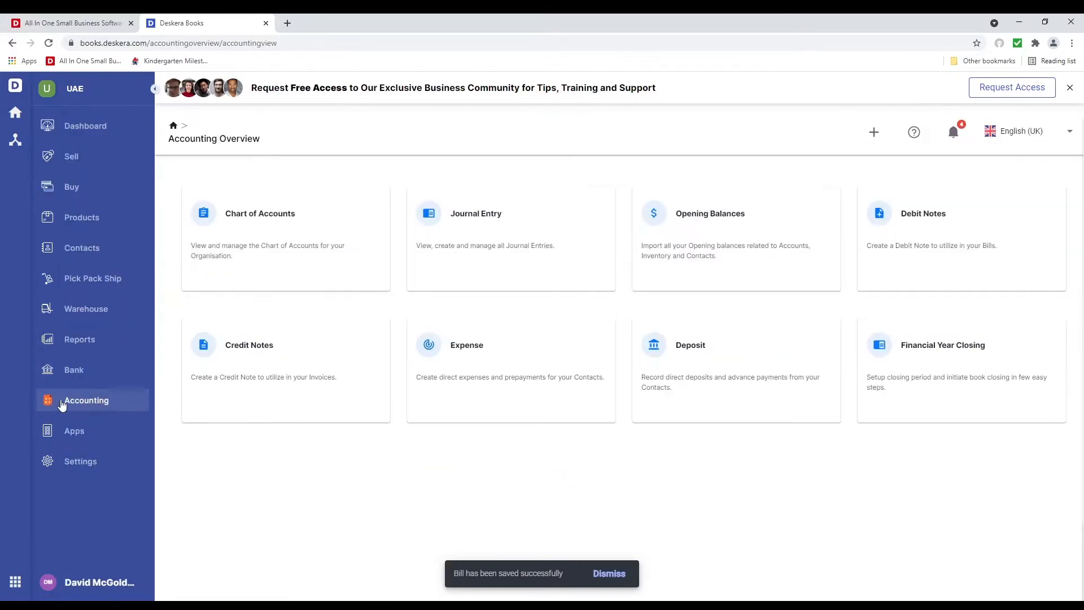
left_click(445, 270)
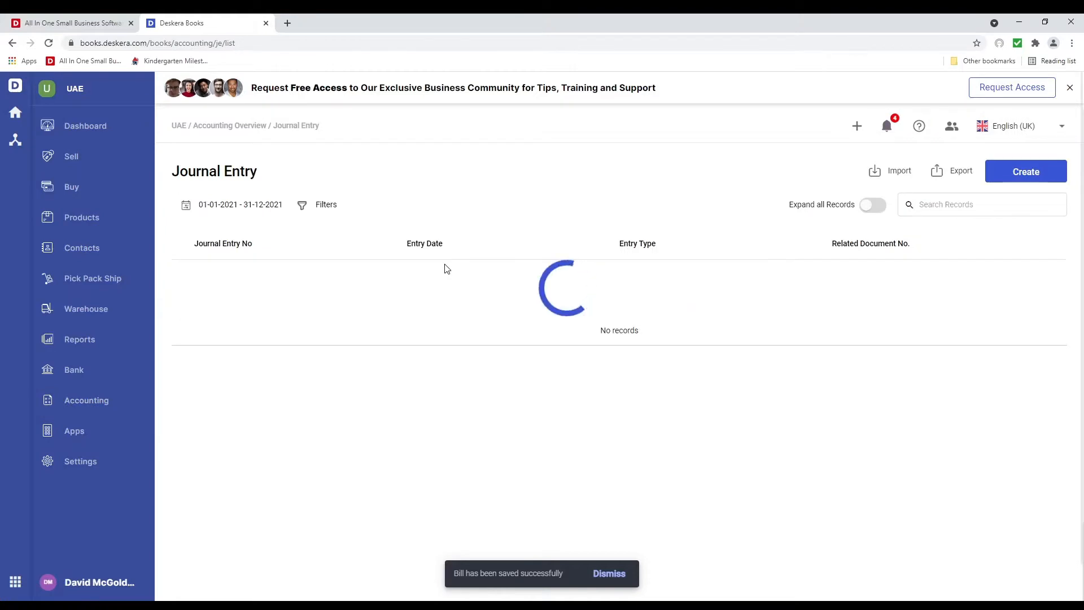
left_click(186, 302)
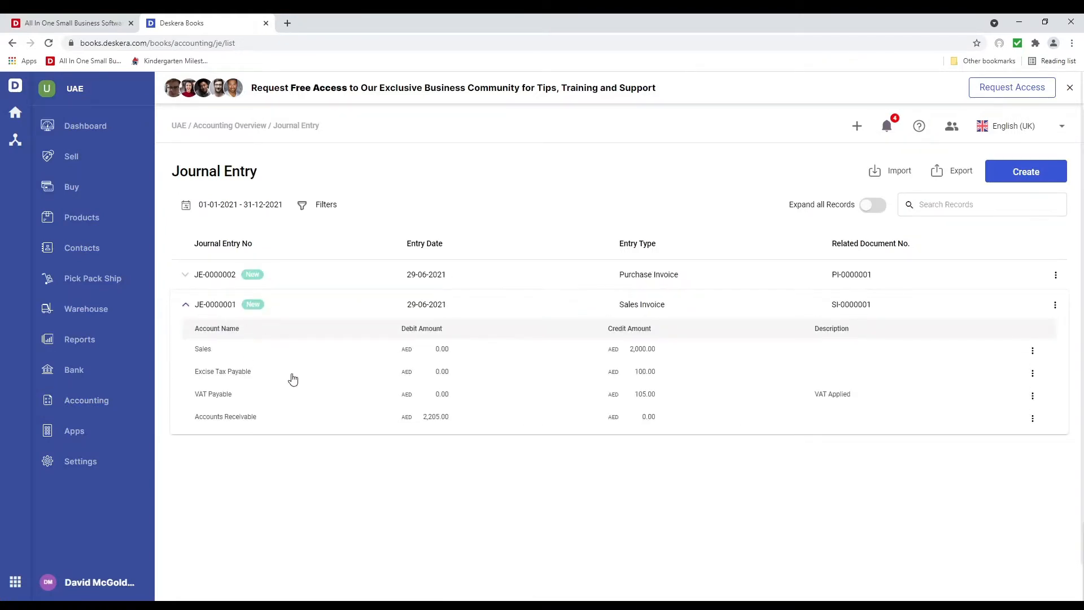
left_click(197, 273)
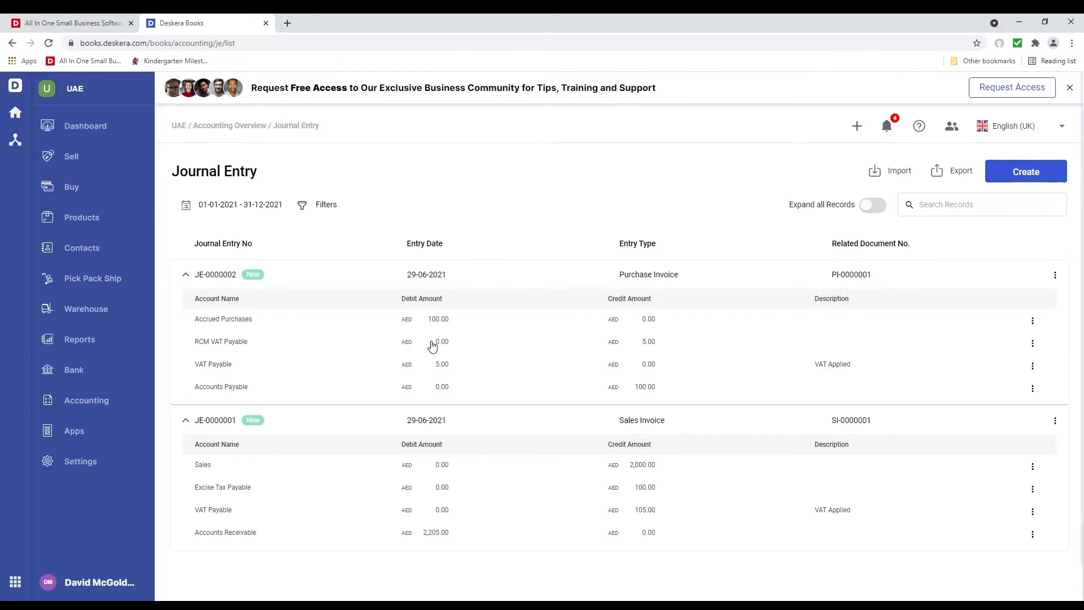
Open the VAT Return 201 Report and review its output, input and net VAT figures
left_click(99, 342)
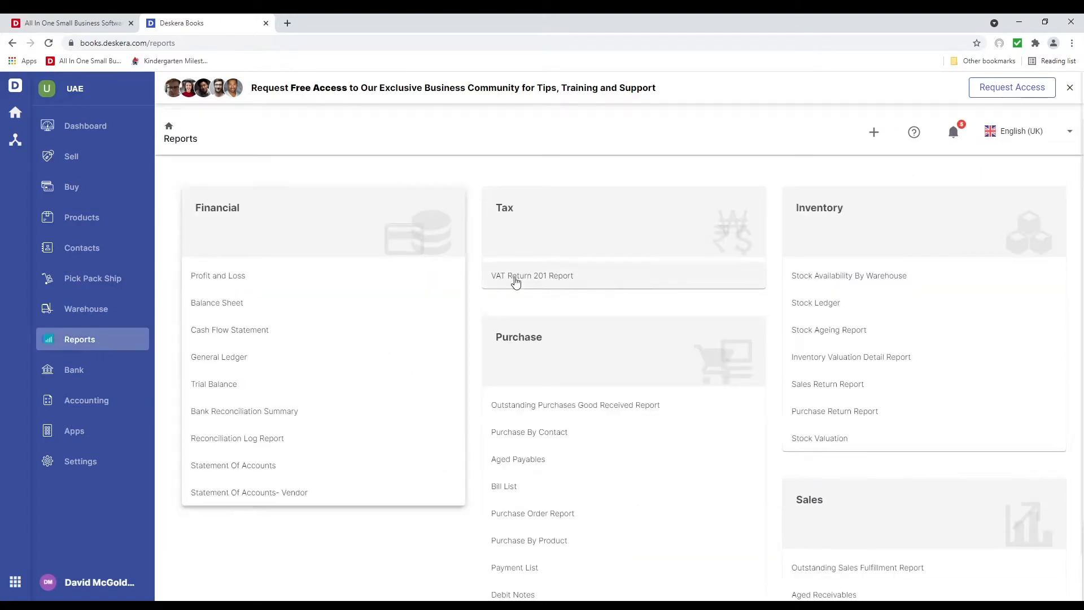
left_click(594, 276)
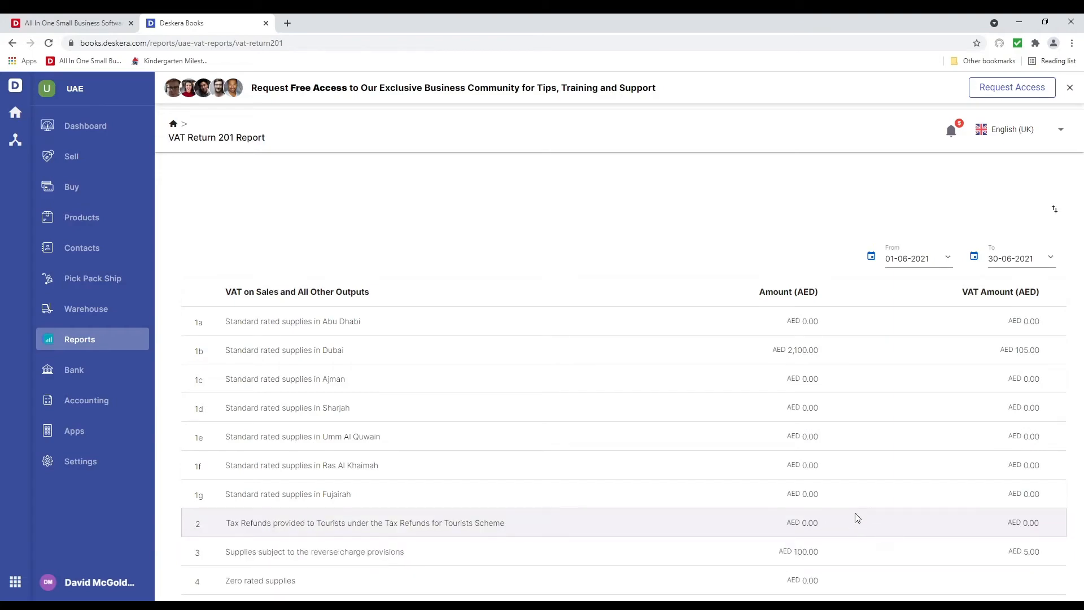
scroll(853, 515, "down", 5)
scroll(854, 515, "down", 2)
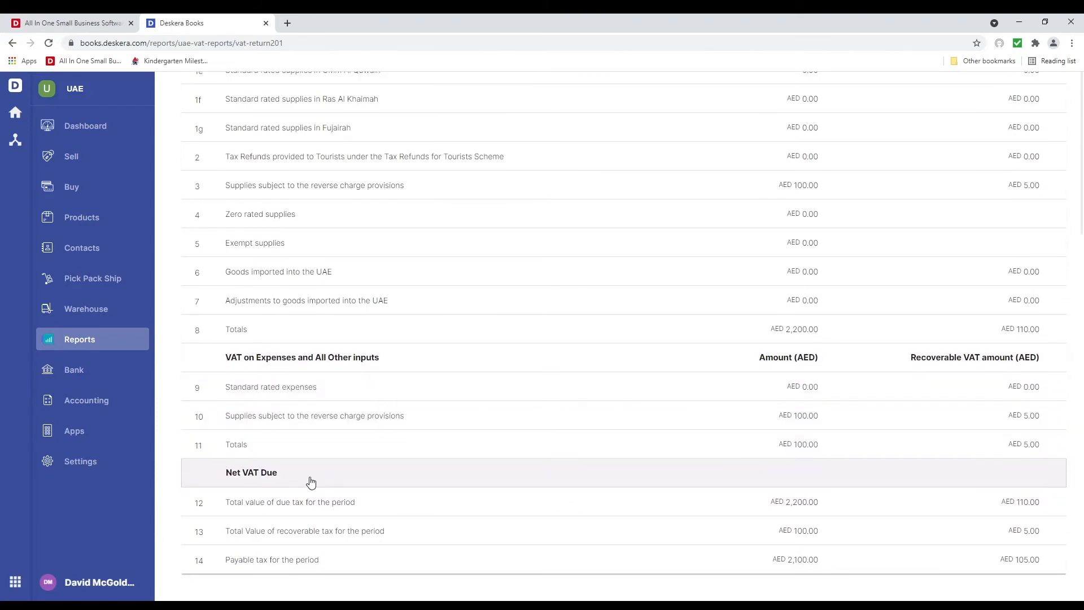
scroll(400, 494, "up", 5)
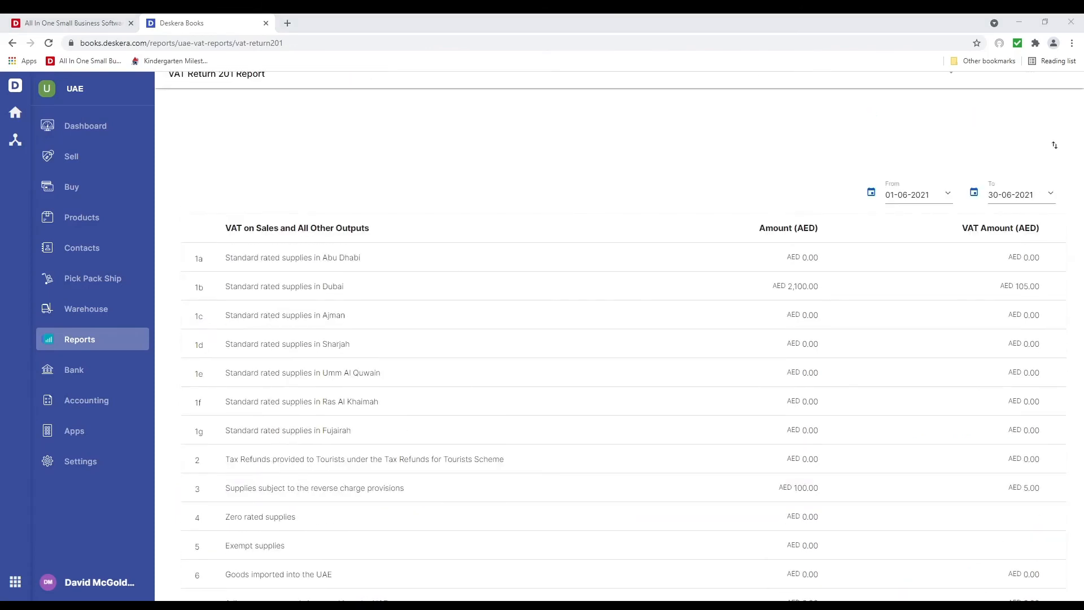